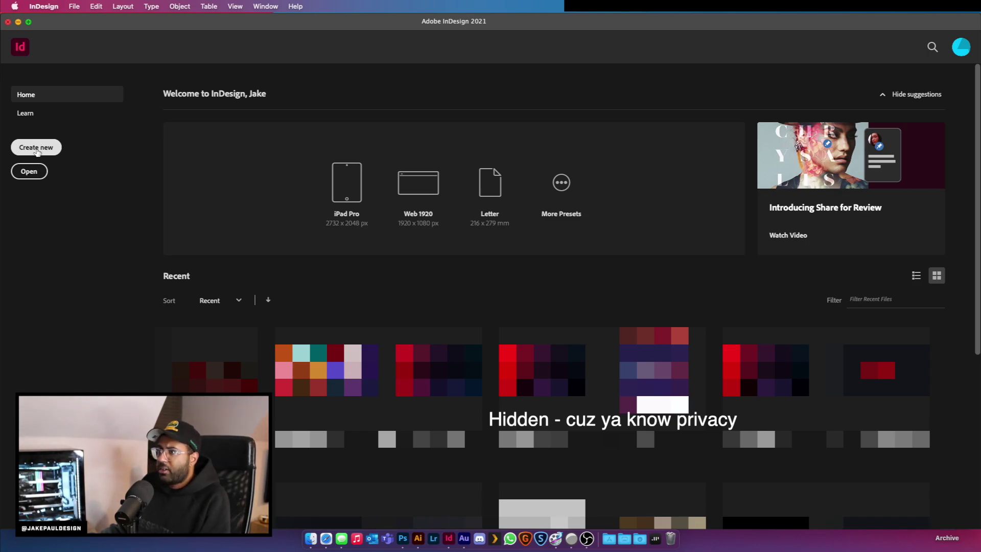
- Start a new web document with a width of 1500 px and a height of 500 px in landscape orientation
{"action": "left_click", "coordinate": [37, 148]}
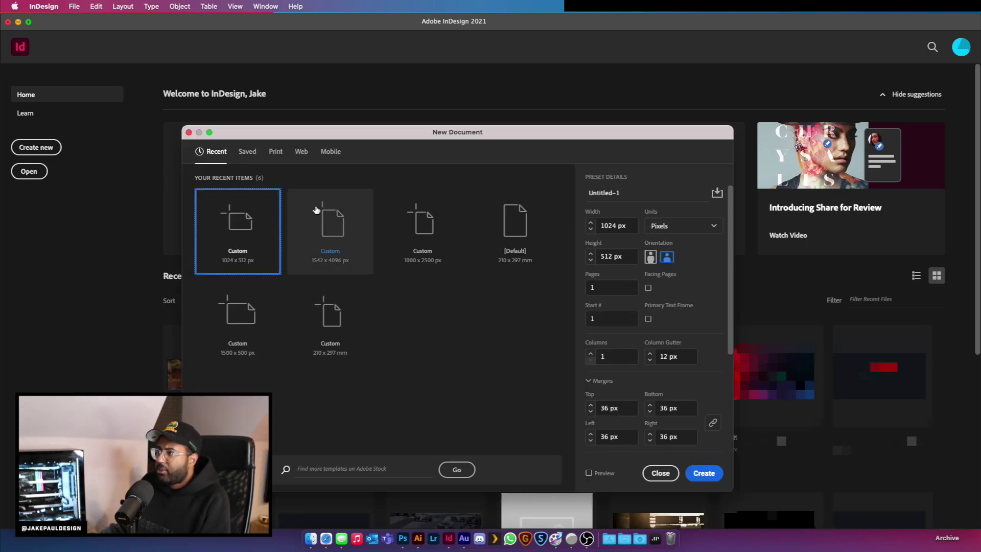
{"action": "left_click", "coordinate": [301, 152]}
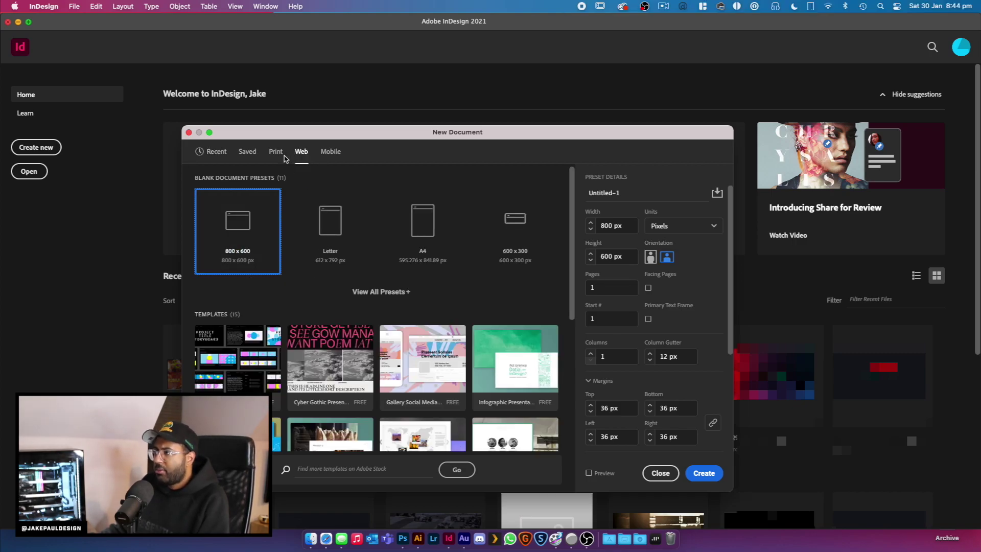
{"action": "left_click", "coordinate": [277, 155]}
{"action": "left_click", "coordinate": [307, 154]}
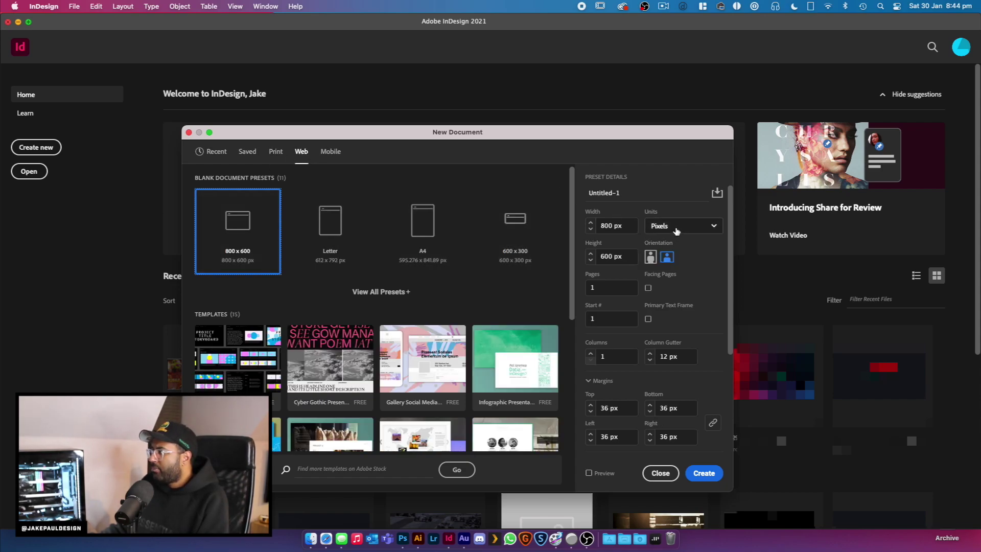
{"action": "double_click", "coordinate": [607, 223]}
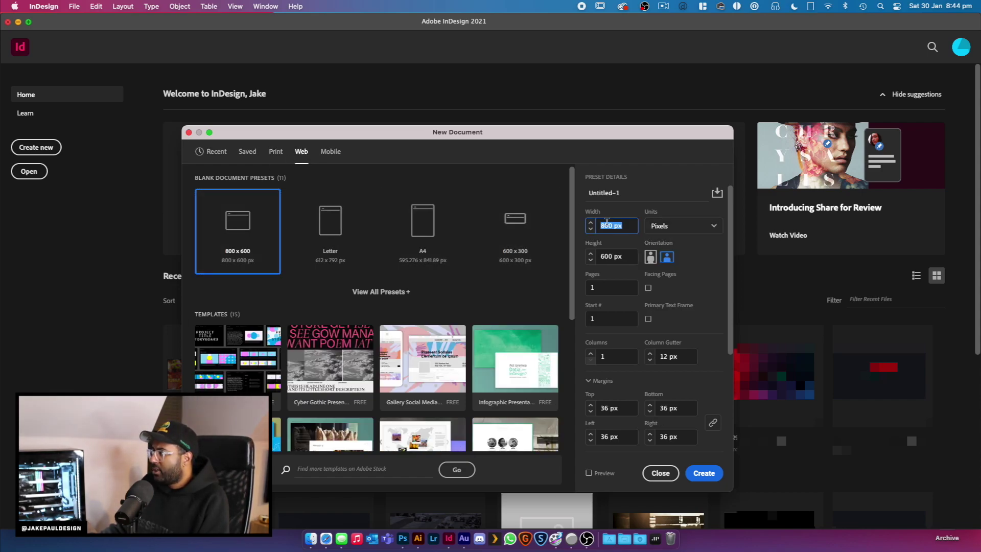
{"action": "key", "text": "Tab"}
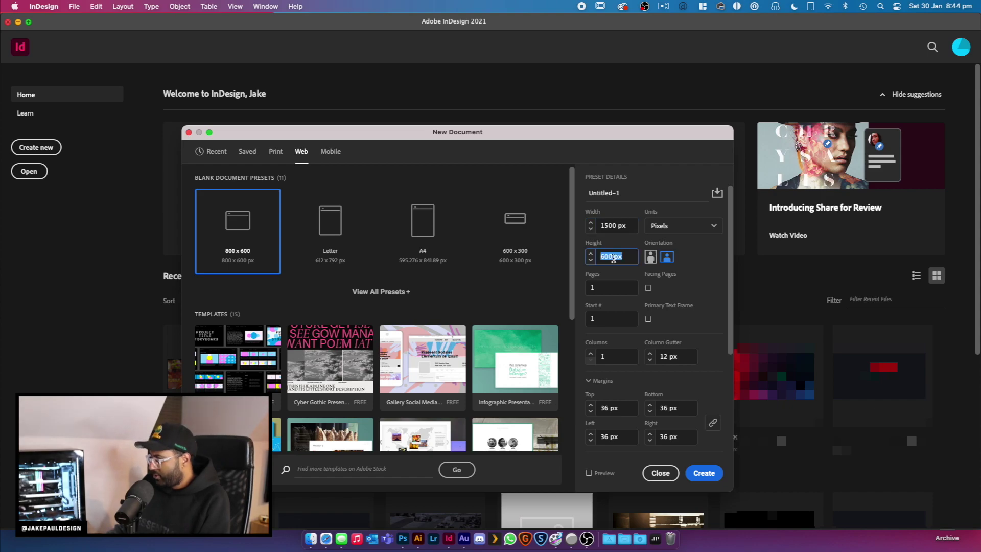
{"action": "type", "text": "500"}
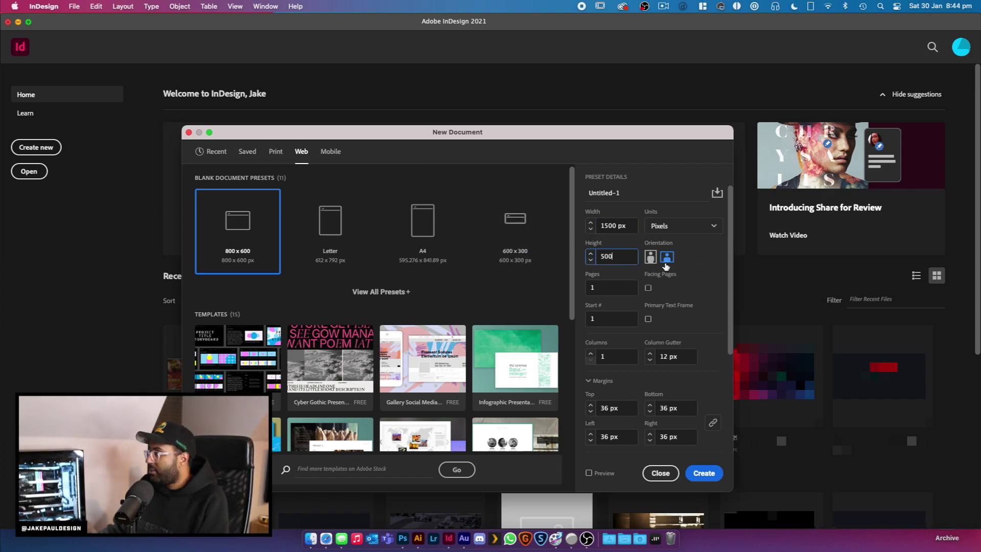
{"action": "left_click", "coordinate": [665, 263]}
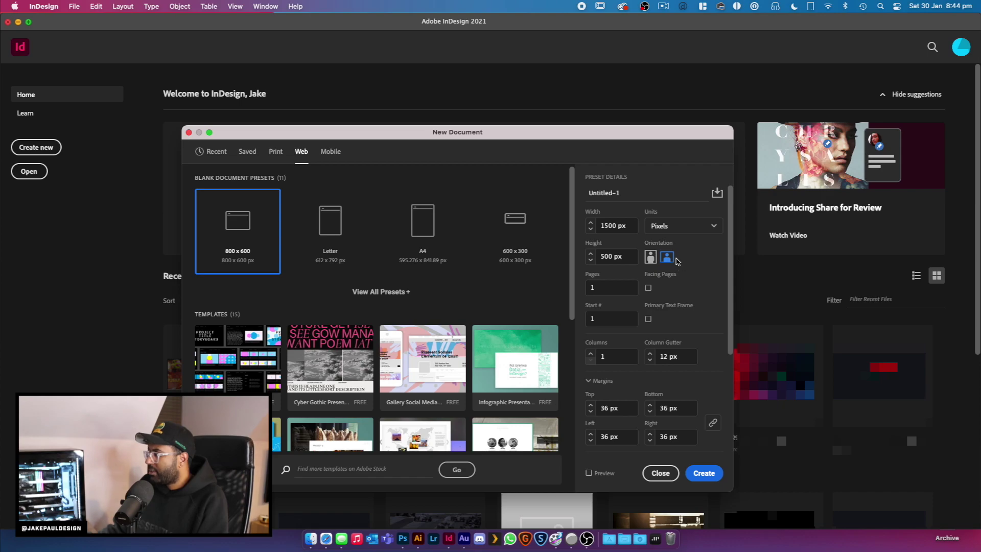
- Keep the document at one page without facing pages, review its margins and bleed, and create it
{"action": "left_click", "coordinate": [615, 289]}
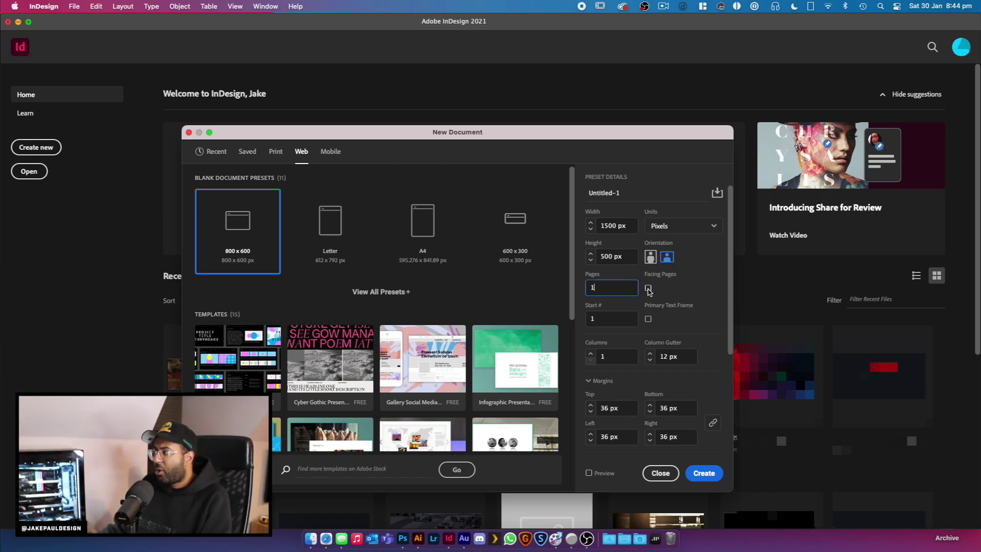
{"action": "left_click", "coordinate": [648, 289]}
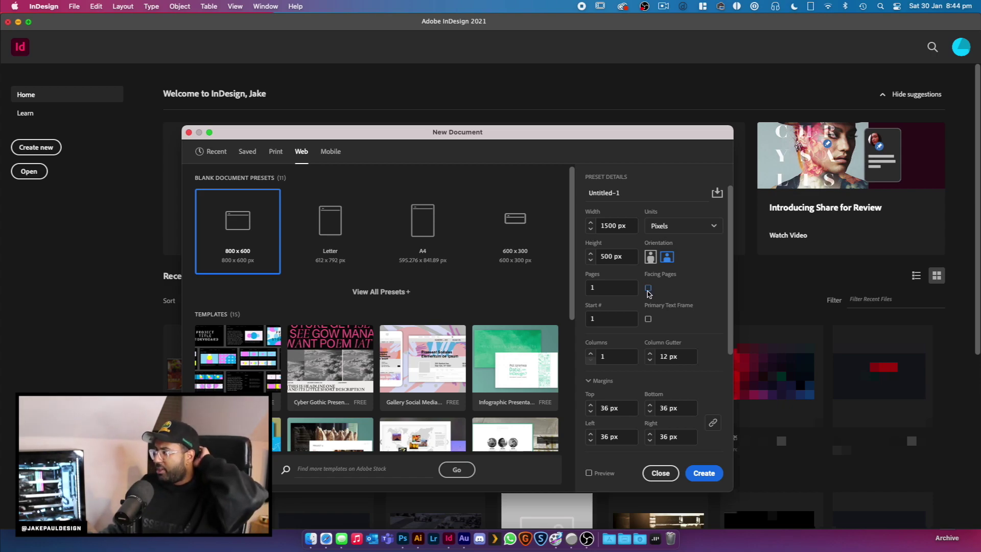
{"action": "scroll", "coordinate": [624, 352], "scroll_direction": "down", "scroll_amount": 5}
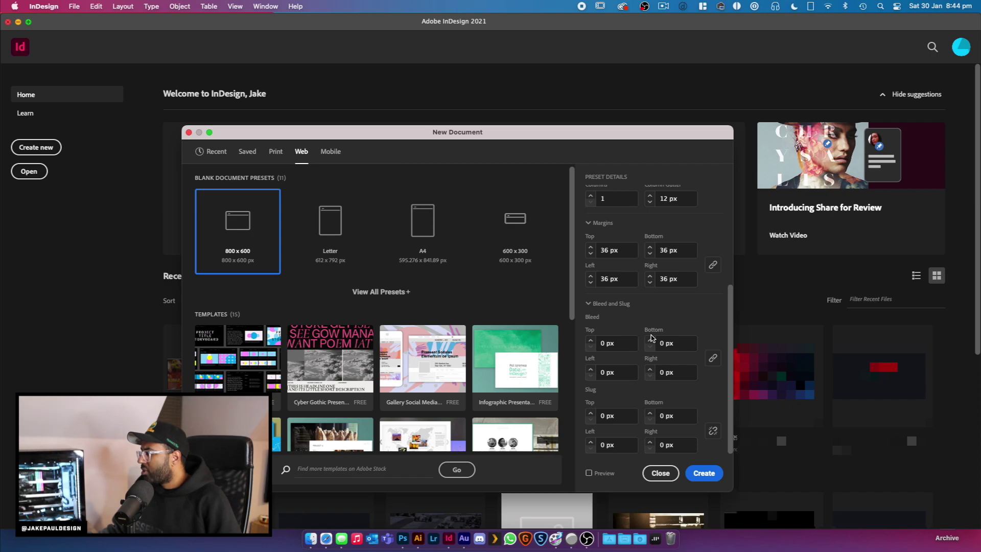
{"action": "scroll", "coordinate": [652, 305], "scroll_direction": "up", "scroll_amount": 3}
{"action": "scroll", "coordinate": [653, 305], "scroll_direction": "down", "scroll_amount": 3}
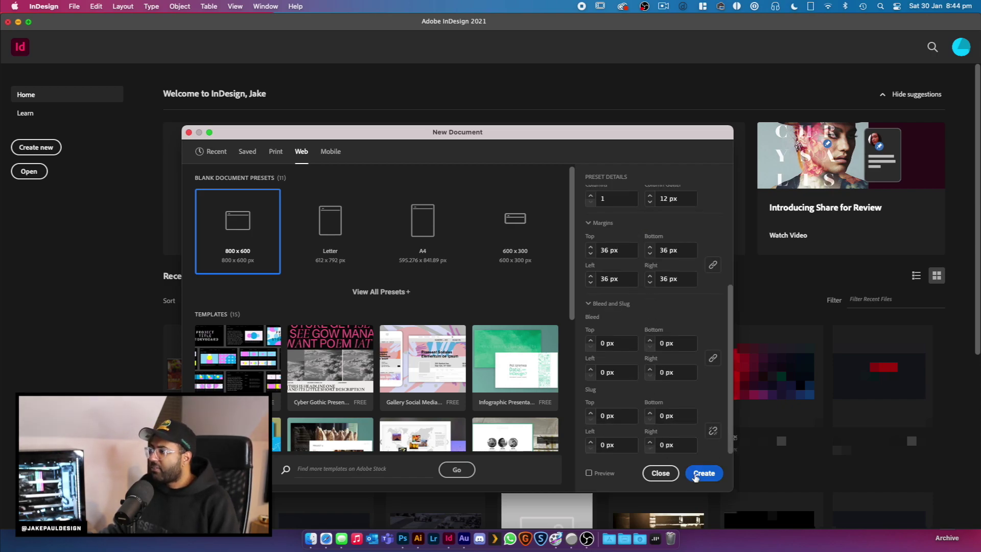
{"action": "left_click", "coordinate": [704, 473]}
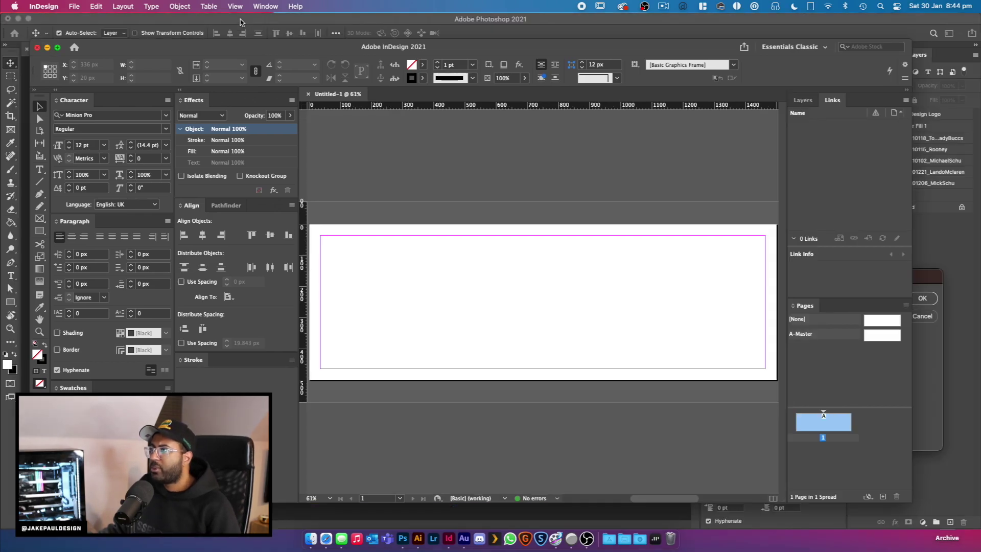
- Maximize the document window and show the stroke settings in the Essentials Classic workspace
{"action": "double_click", "coordinate": [259, 50]}
{"action": "left_click", "coordinate": [265, 6]}
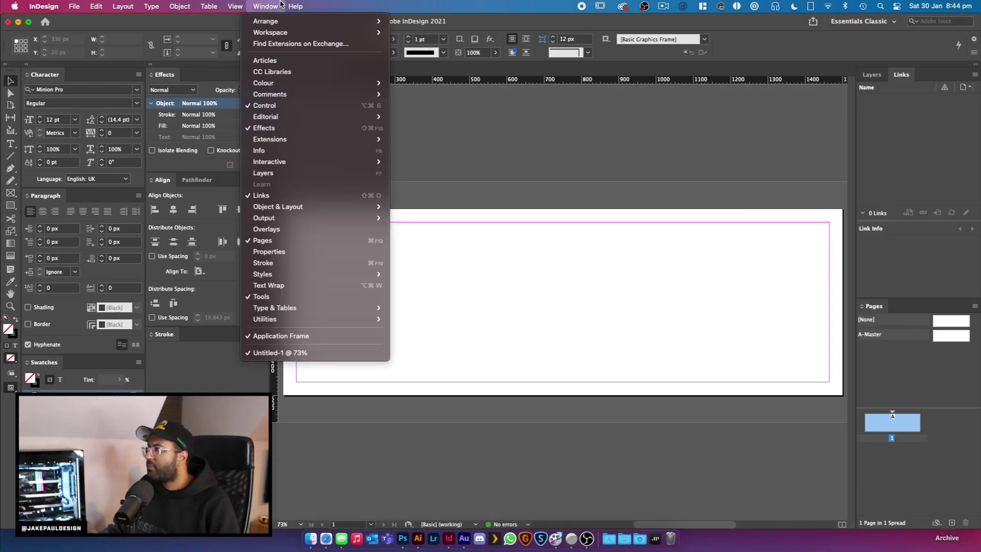
{"action": "mouse_move", "coordinate": [379, 34]}
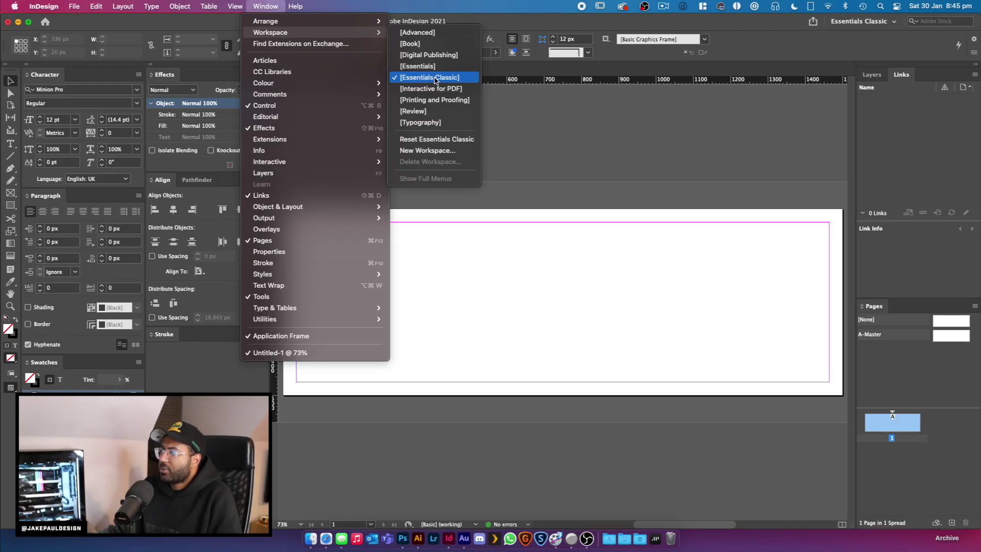
{"action": "left_click", "coordinate": [307, 105]}
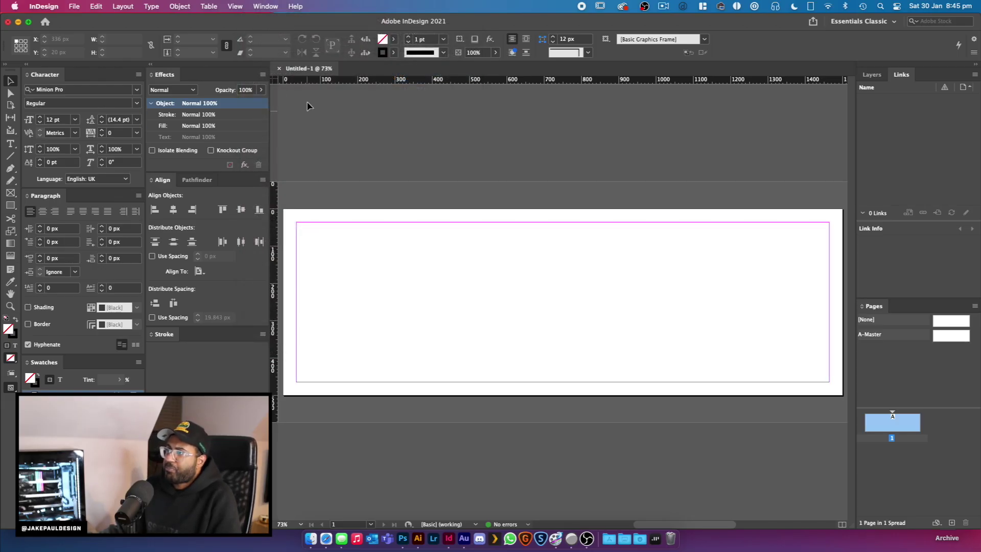
{"action": "left_click", "coordinate": [164, 333]}
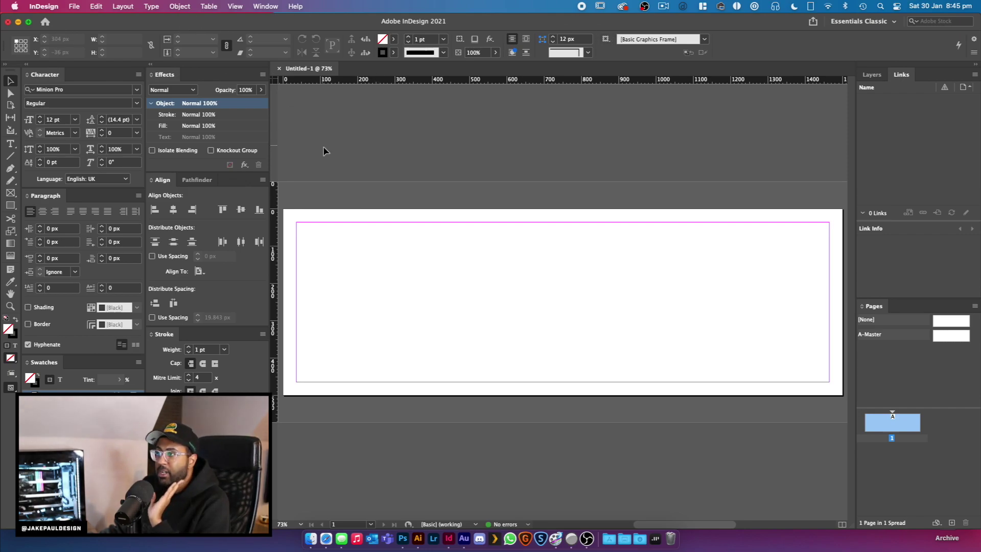
{"action": "key", "text": "m"}
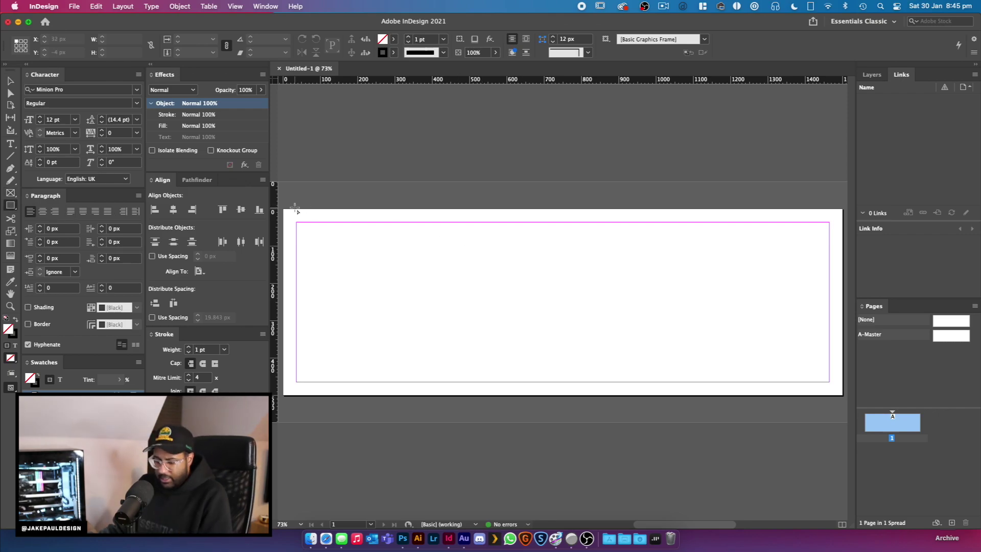
{"action": "left_click_drag", "start_coordinate": [284, 202], "coordinate": [499, 405]}
{"action": "key", "text": "v"}
{"action": "key", "text": "super+z"}
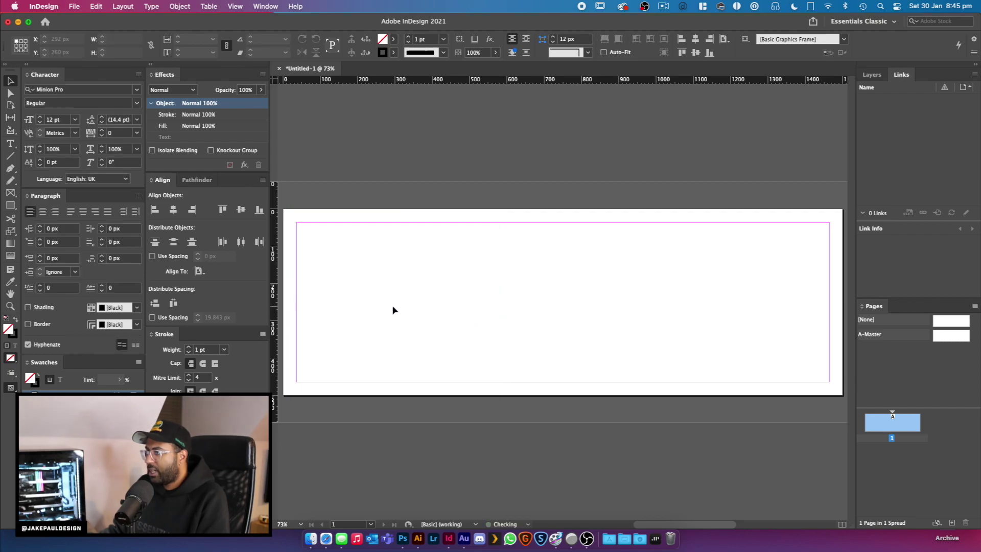
- Draw a 512 px square frame covering the left end of the page and shear it to 22°
{"action": "left_click", "coordinate": [12, 206]}
{"action": "left_click_drag", "start_coordinate": [280, 206], "coordinate": [468, 414]}
{"action": "key", "text": "v"}
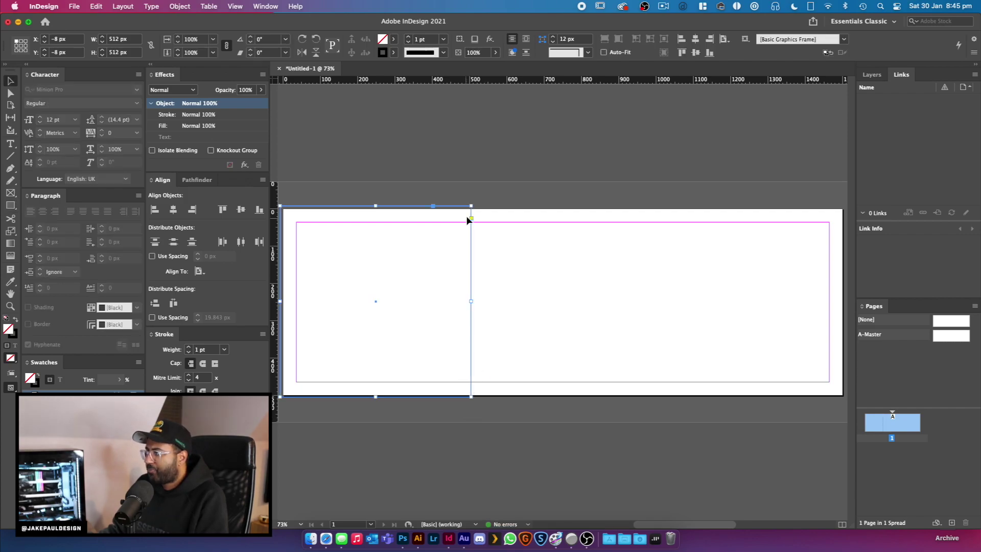
{"action": "left_click", "coordinate": [250, 50]}
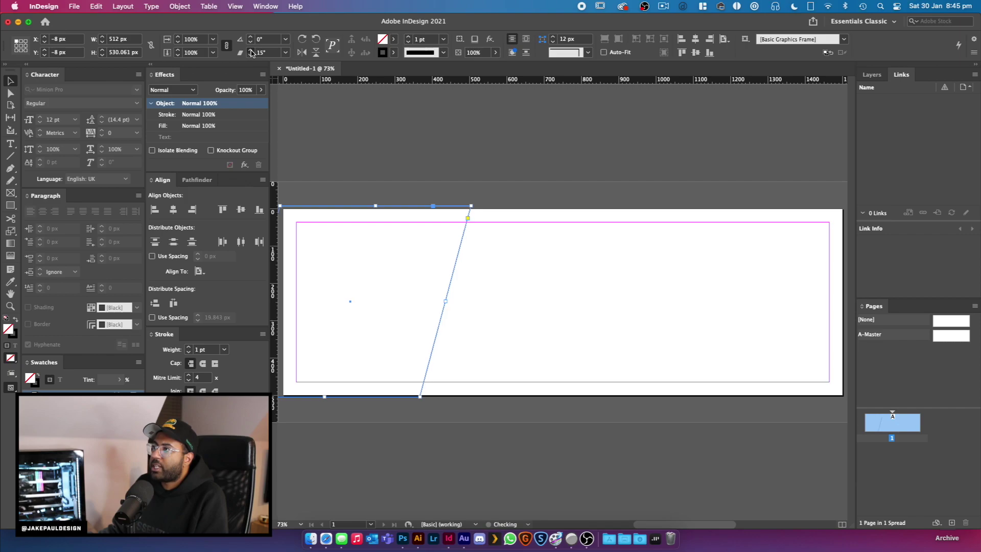
{"action": "left_click", "coordinate": [250, 50]}
{"action": "left_click", "coordinate": [250, 50]}
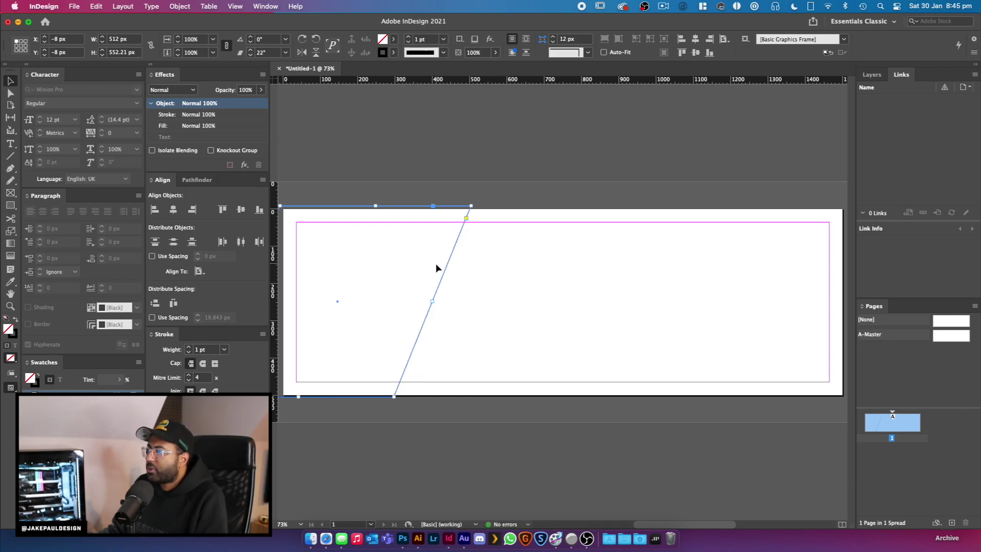
- Narrow the slanted frame to about 480 px, align its upper-left corner with the page, and place a duplicate directly beside it
{"action": "left_click_drag", "start_coordinate": [464, 274], "coordinate": [512, 293]}
{"action": "scroll", "coordinate": [512, 294], "scroll_direction": "down", "scroll_amount": 3}
{"action": "left_click_drag", "start_coordinate": [342, 302], "coordinate": [528, 303]}
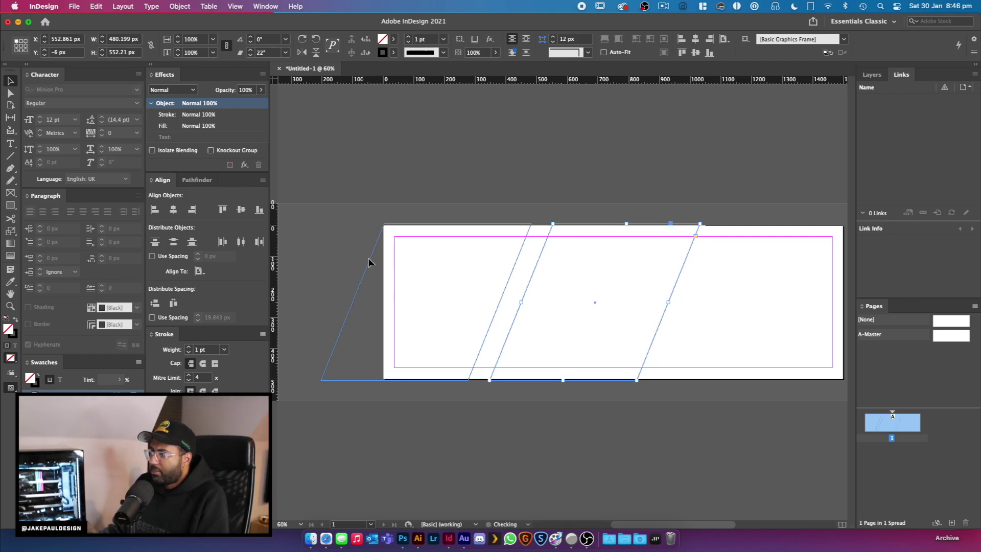
{"action": "left_click_drag", "start_coordinate": [565, 223], "coordinate": [544, 228]}
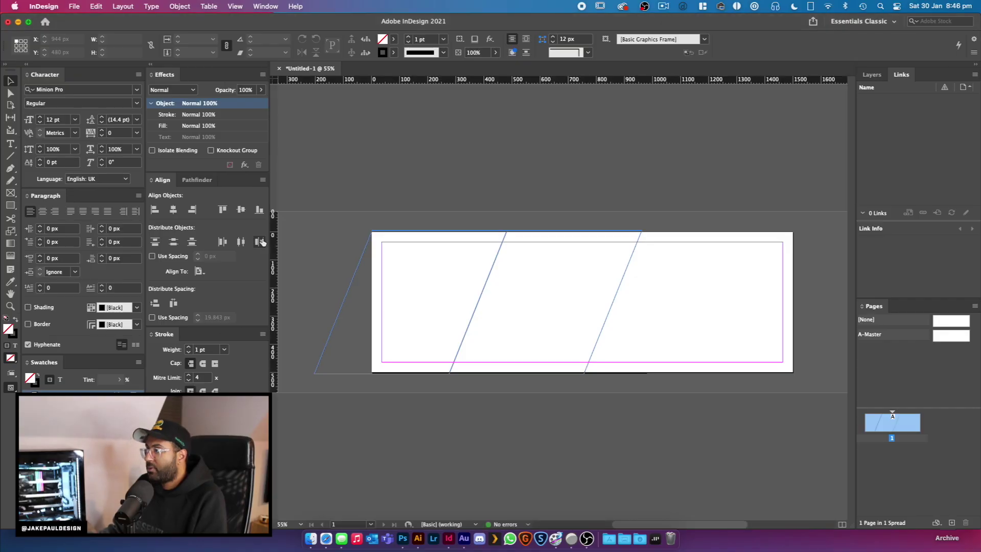
- Duplicate both slanted frames to the right so the copies continue the row edge to edge
{"action": "left_click_drag", "start_coordinate": [653, 295], "coordinate": [427, 269]}
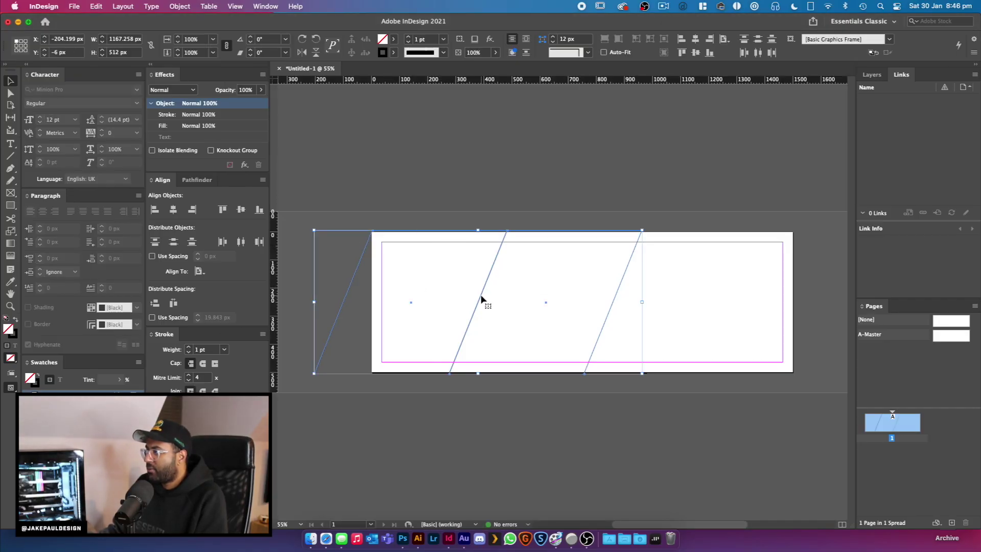
{"action": "left_click_drag", "start_coordinate": [480, 299], "coordinate": [744, 300]}
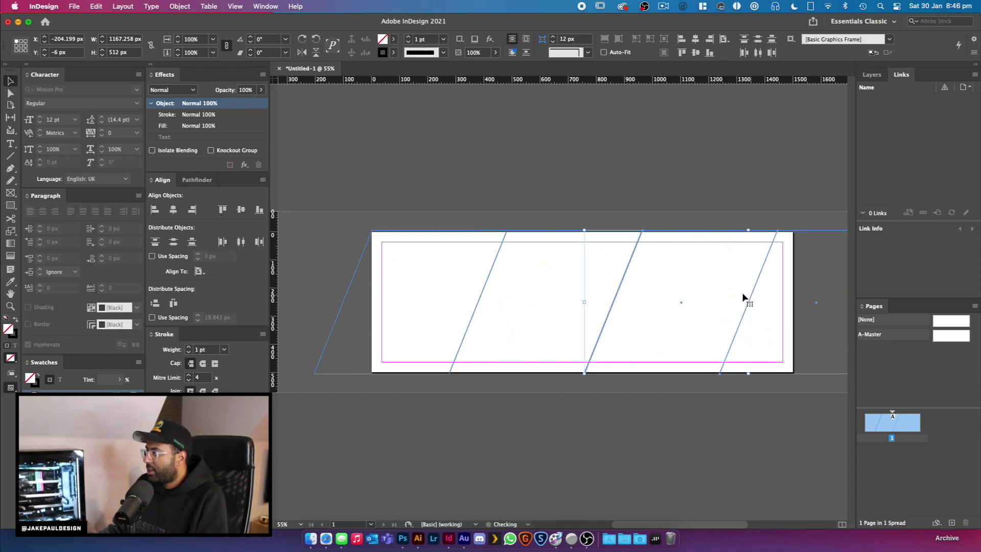
{"action": "scroll", "coordinate": [747, 299], "scroll_direction": "up", "scroll_amount": 5}
{"action": "left_click_drag", "start_coordinate": [685, 250], "coordinate": [683, 250]}
{"action": "left_click", "coordinate": [656, 113]}
{"action": "scroll", "coordinate": [617, 125], "scroll_direction": "down", "scroll_amount": 5}
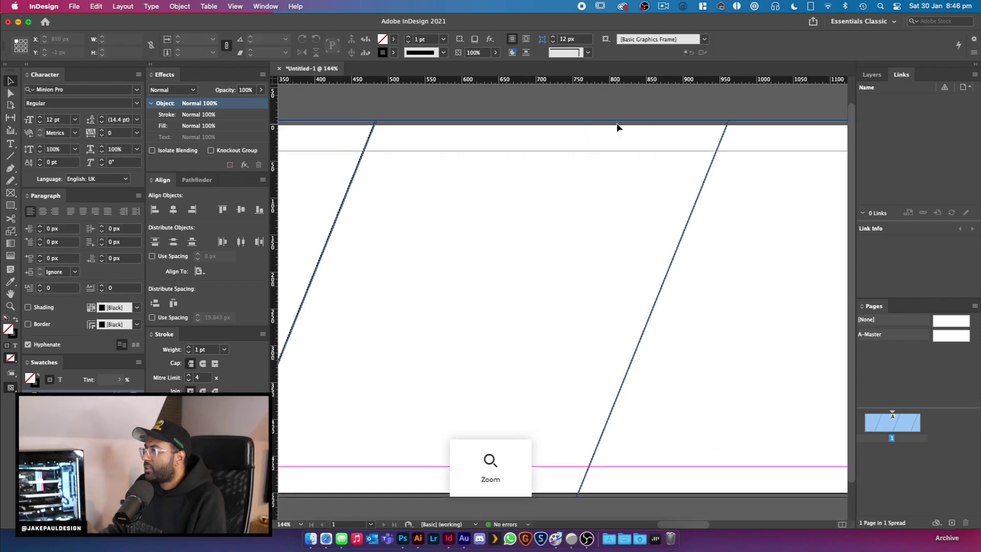
{"action": "scroll", "coordinate": [633, 205], "scroll_direction": "right", "scroll_amount": 5}
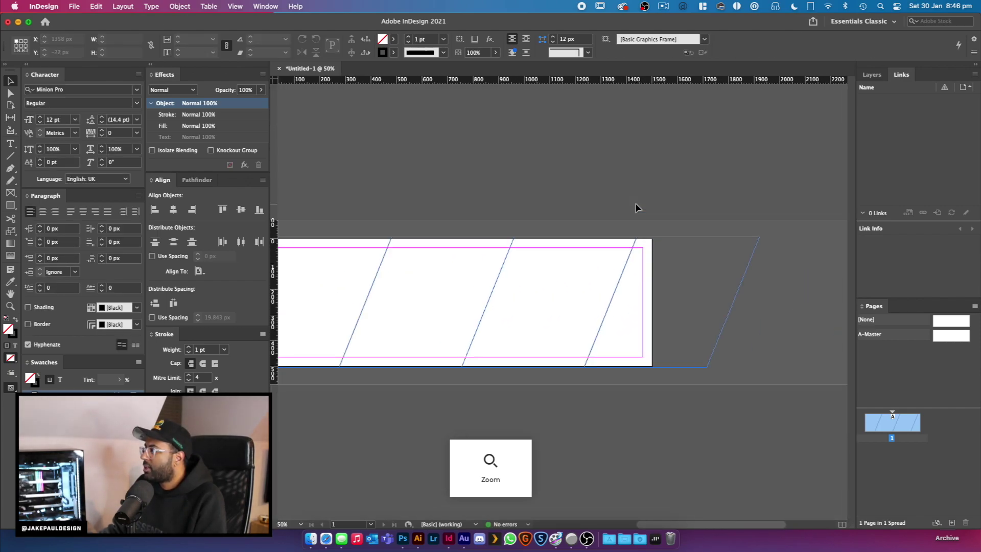
- Add a fifth slanted frame at the right end of the row and shift the whole row left to X −362 px
{"action": "scroll", "coordinate": [673, 308], "scroll_direction": "down", "scroll_amount": 5}
{"action": "scroll", "coordinate": [717, 313], "scroll_direction": "up", "scroll_amount": 3}
{"action": "left_click_drag", "start_coordinate": [718, 298], "coordinate": [796, 300]}
{"action": "left_click", "coordinate": [587, 246]}
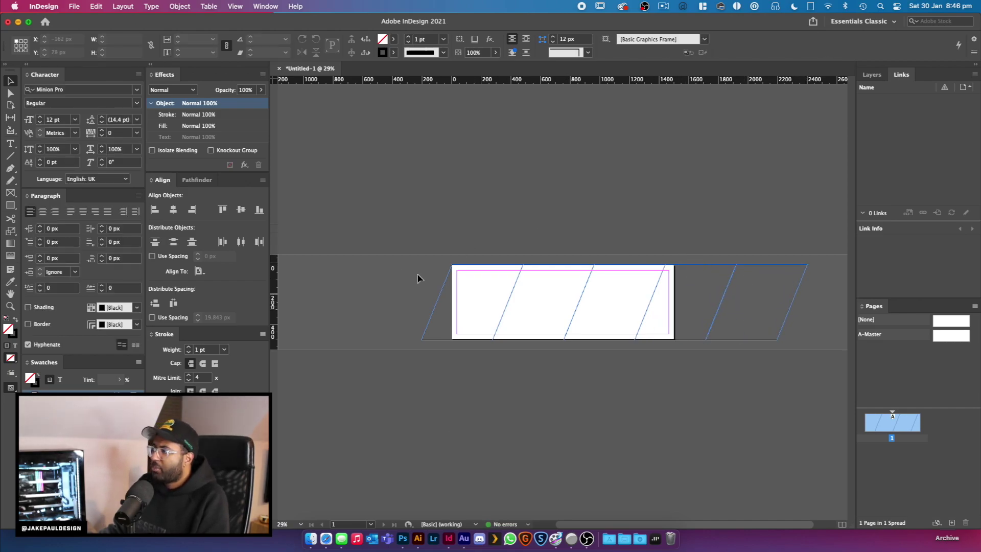
{"action": "left_click_drag", "start_coordinate": [367, 300], "coordinate": [743, 311]}
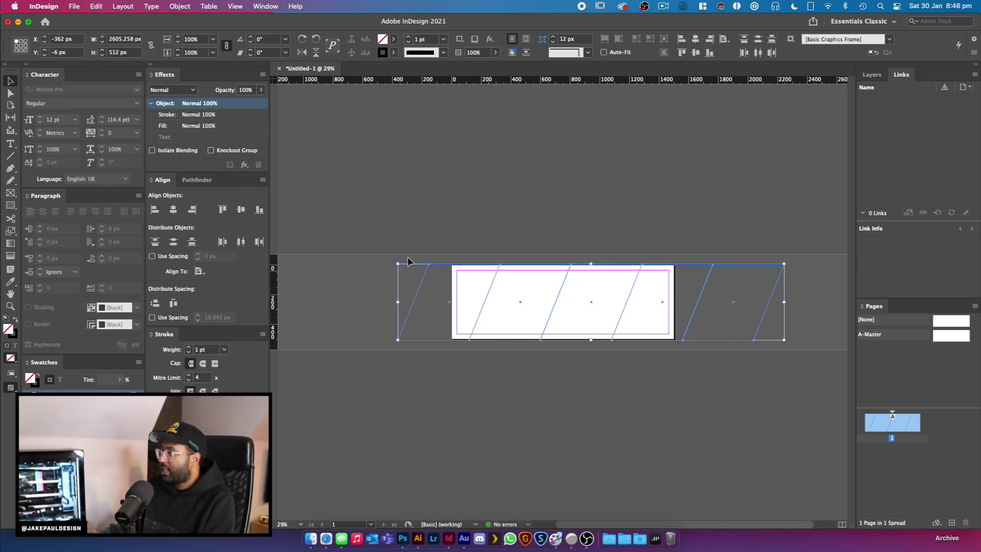
{"action": "left_click", "coordinate": [310, 272]}
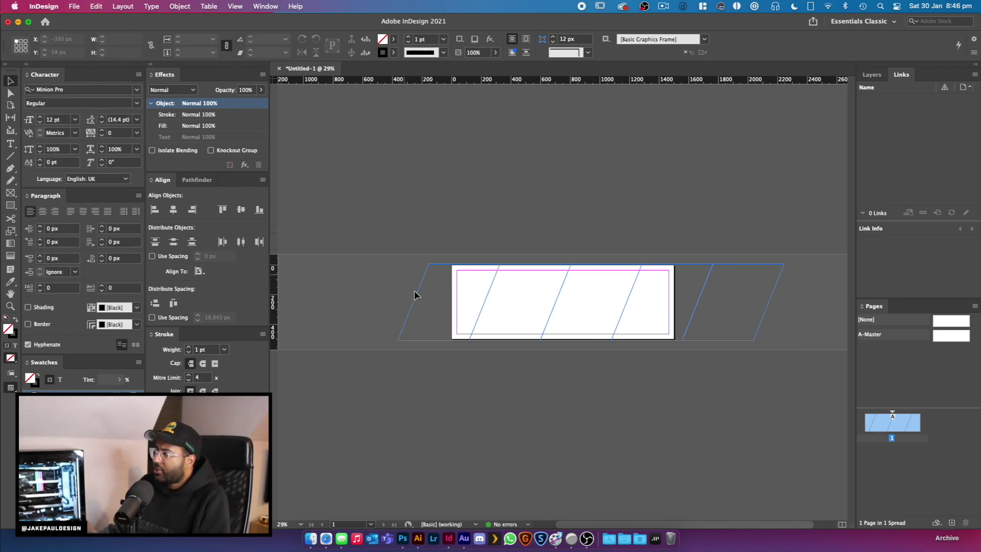
- Compare the normal and preview display modes to examine how the row of slanted frames is cropped by the page
{"action": "key", "text": "w"}
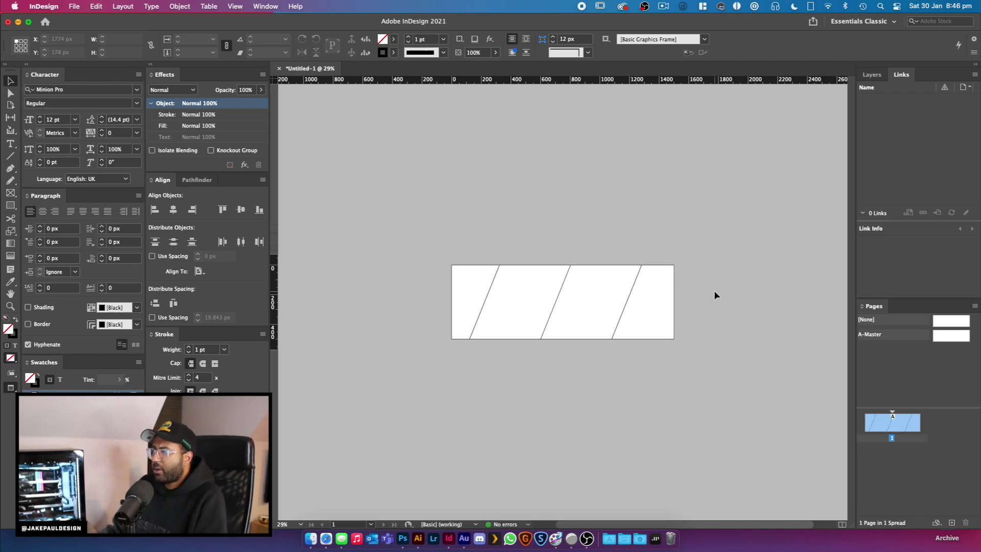
{"action": "key", "text": "w"}
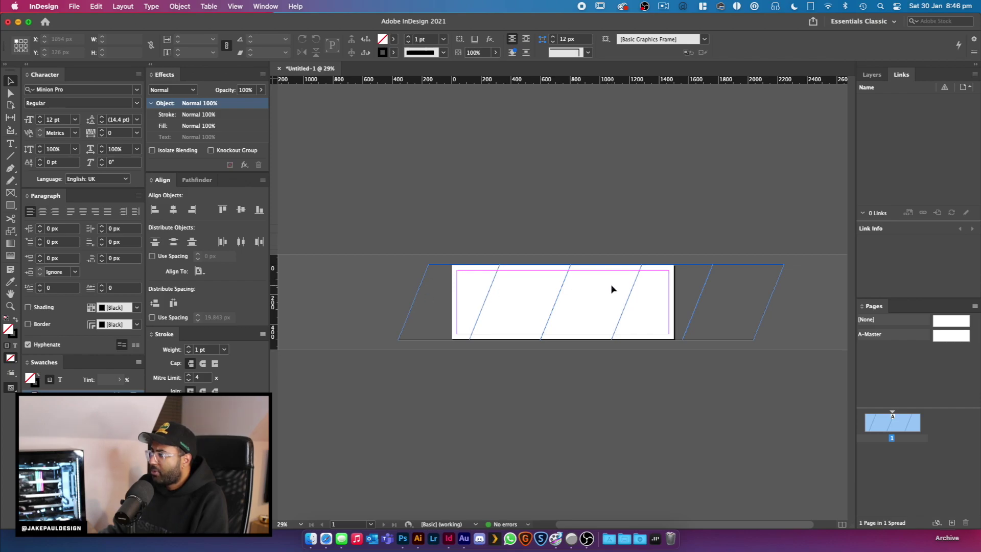
{"action": "left_click_drag", "start_coordinate": [803, 310], "coordinate": [418, 281]}
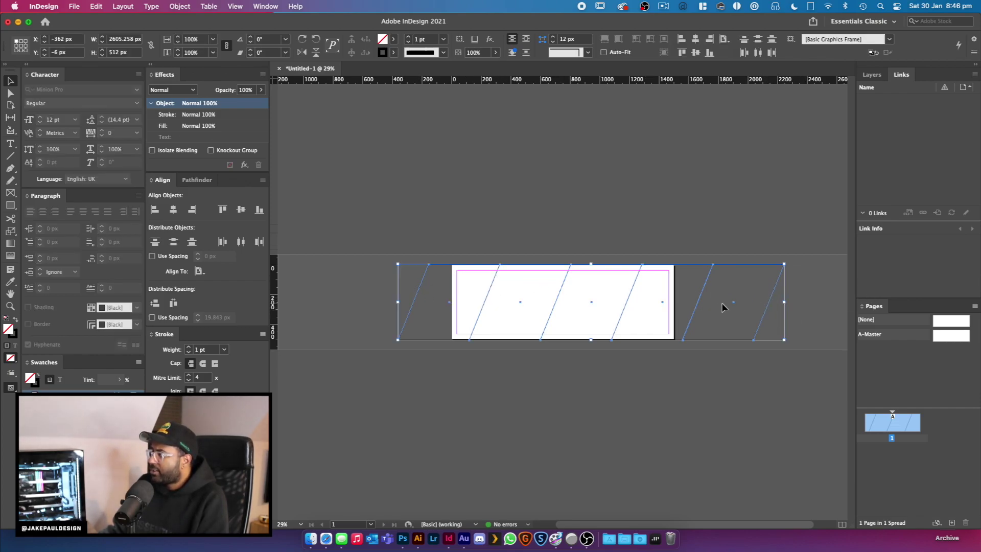
{"action": "key", "text": "w"}
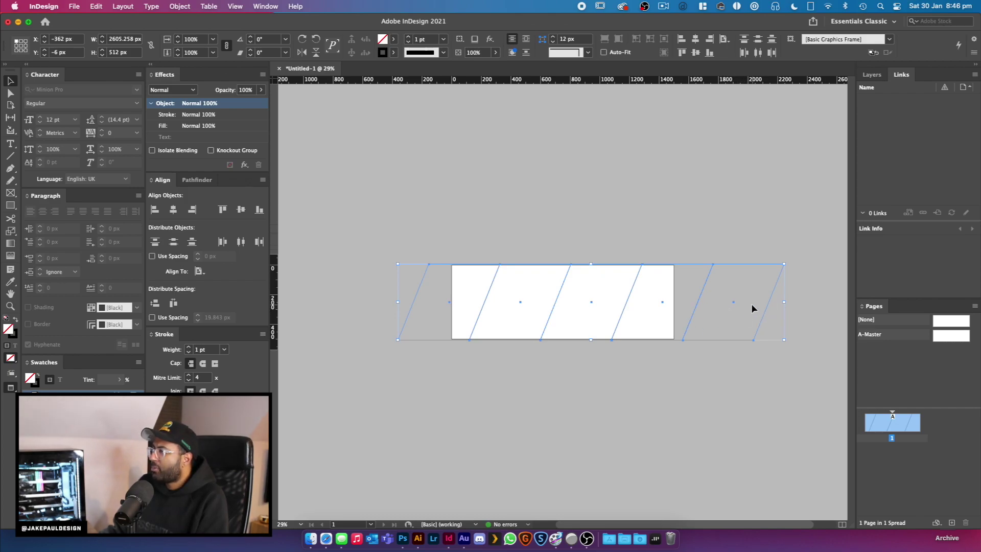
{"action": "key", "text": "w"}
{"action": "key", "text": "w"}
{"action": "key", "text": "w"}
{"action": "key", "text": "w"}
{"action": "key", "text": "w"}
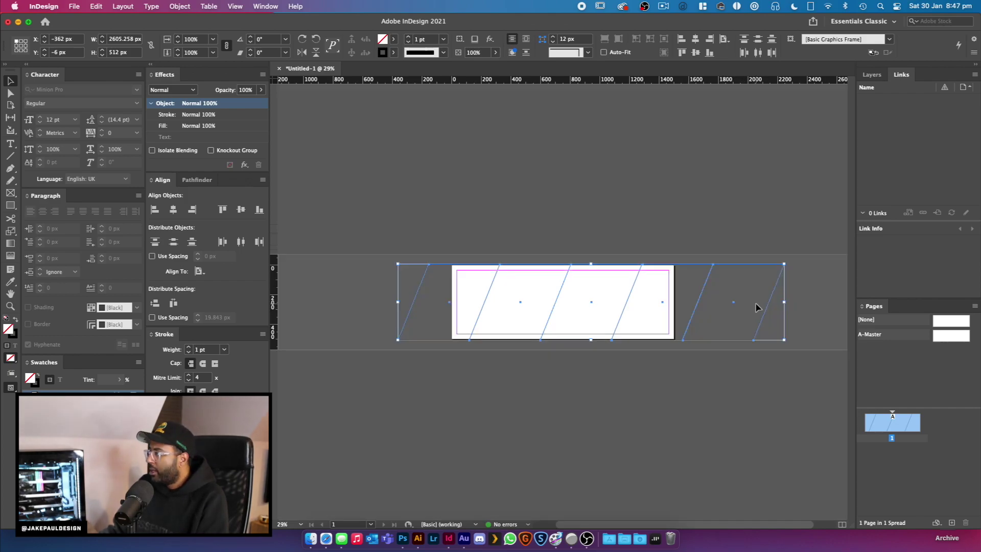
- Group the five slanted frames into a single object
{"action": "key", "text": "w"}
{"action": "key", "text": "w"}
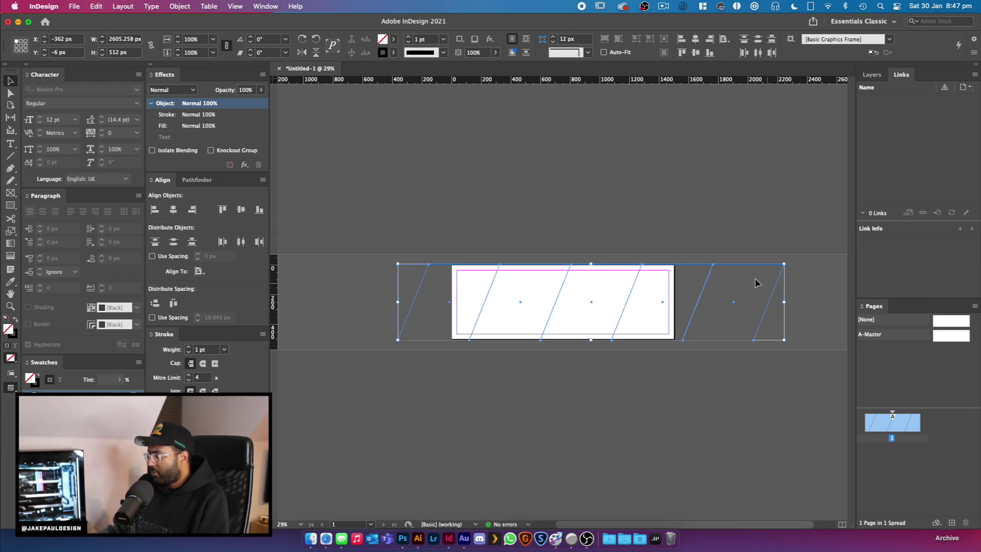
{"action": "left_click", "coordinate": [738, 270]}
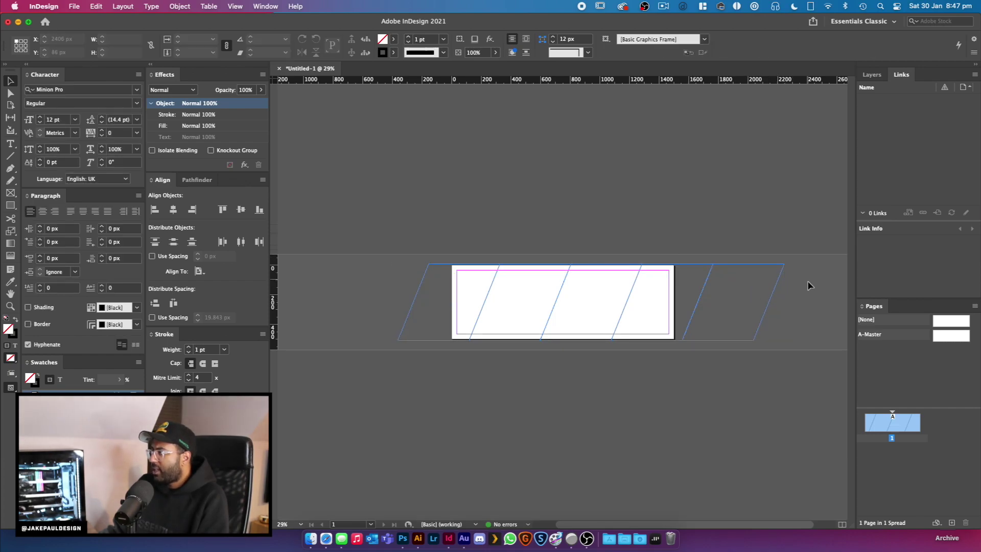
{"action": "left_click_drag", "start_coordinate": [811, 285], "coordinate": [790, 311]}
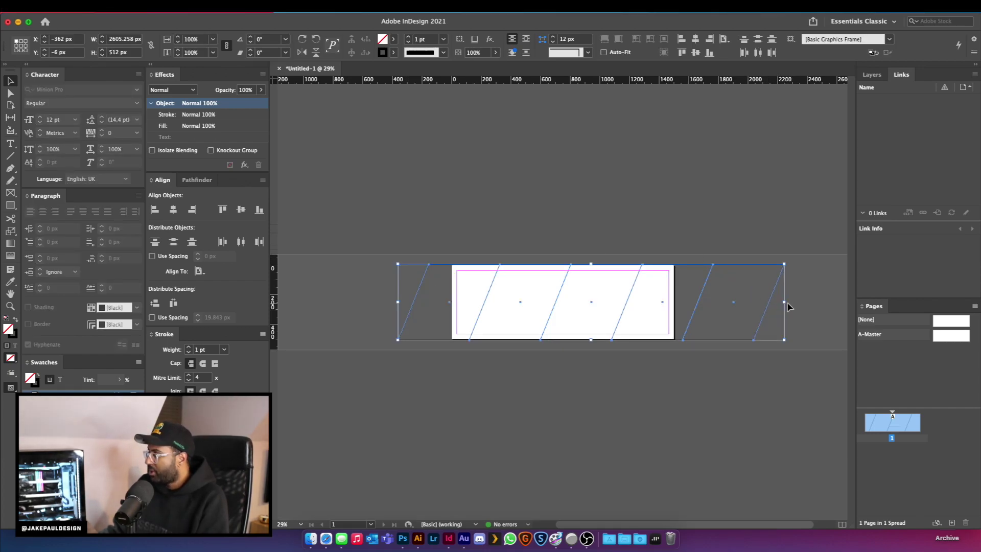
{"action": "key", "text": "super+g"}
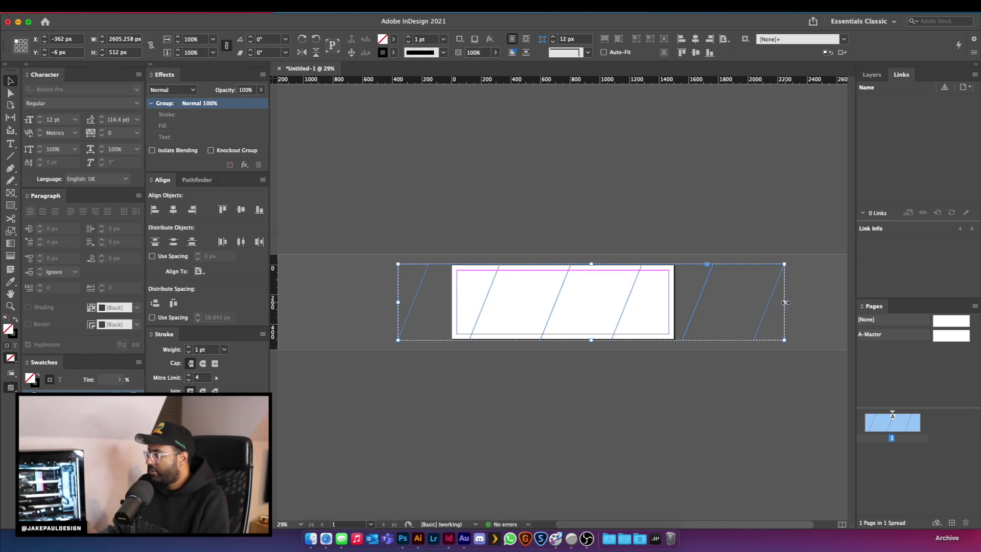
- Try to scale the frame group down, previewing 50% horizontal and 50% vertical scale
{"action": "left_click_drag", "start_coordinate": [786, 302], "coordinate": [709, 292]}
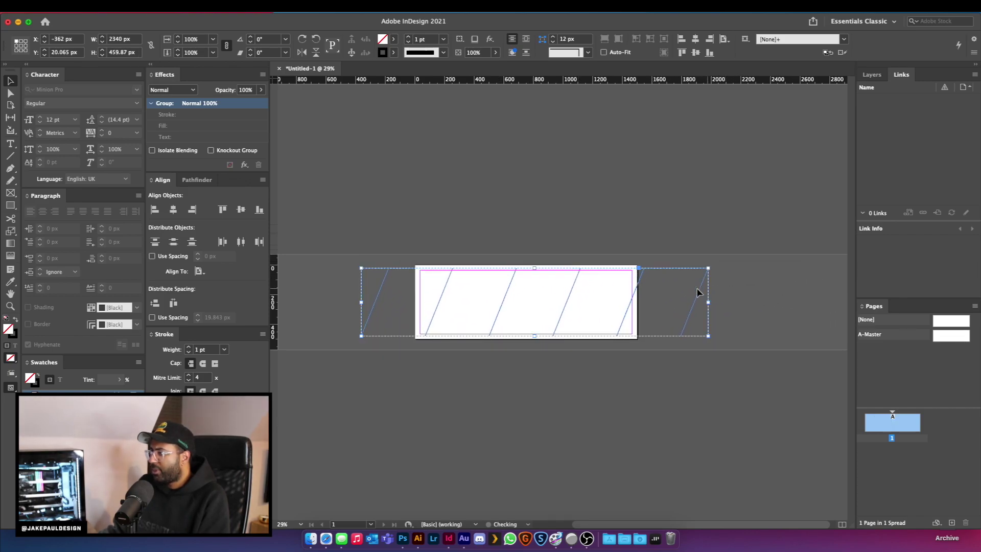
{"action": "right_click", "coordinate": [483, 272]}
{"action": "mouse_move", "coordinate": [595, 344]}
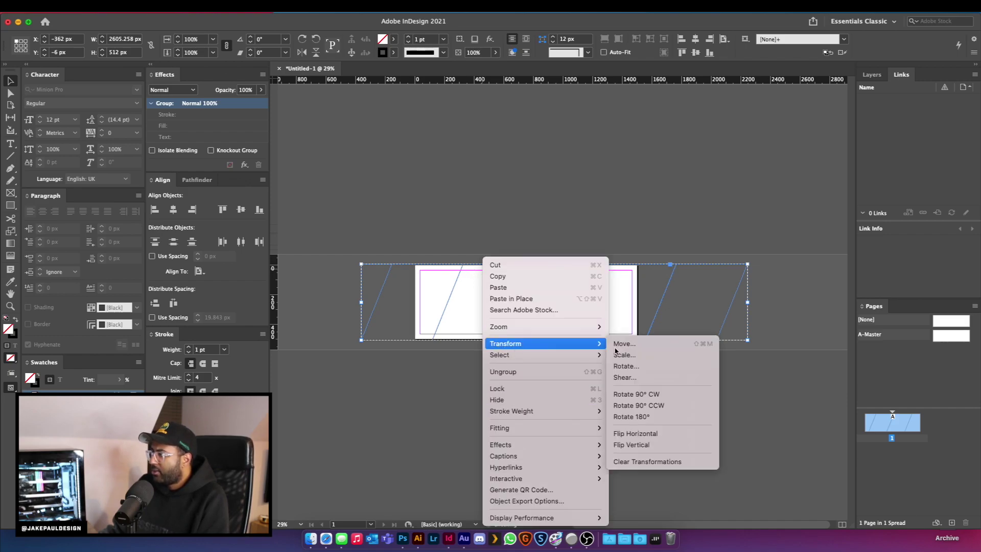
{"action": "left_click", "coordinate": [649, 353]}
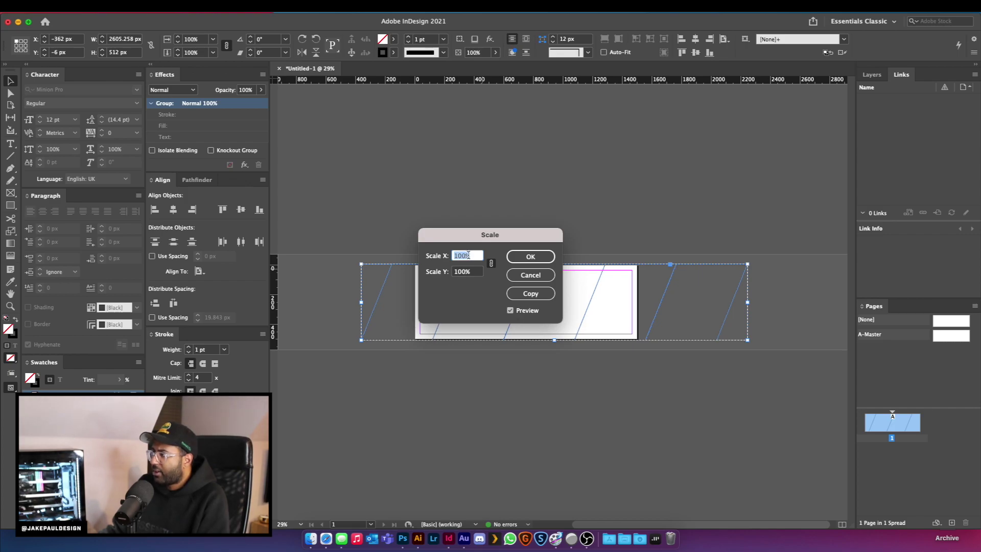
{"action": "left_click", "coordinate": [467, 272]}
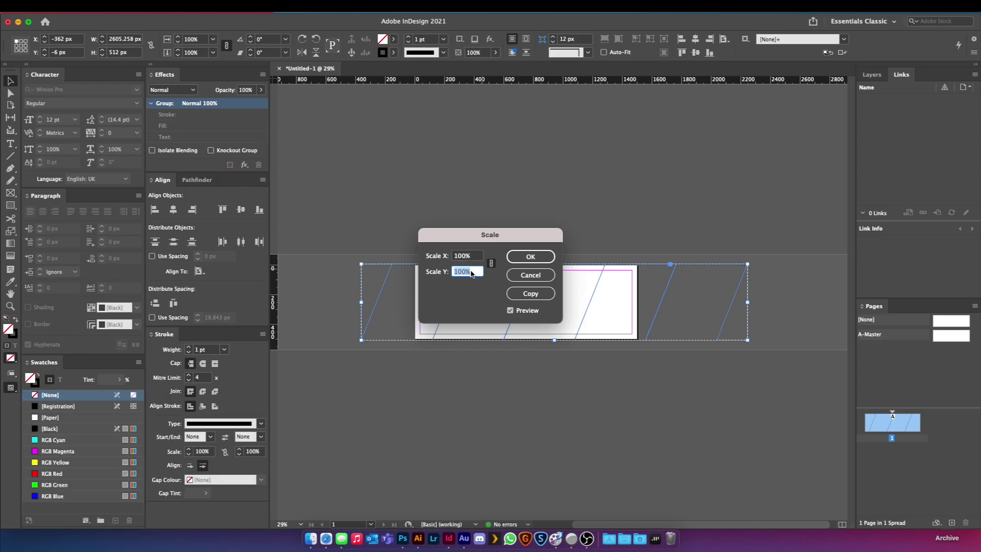
{"action": "type", "text": "50"}
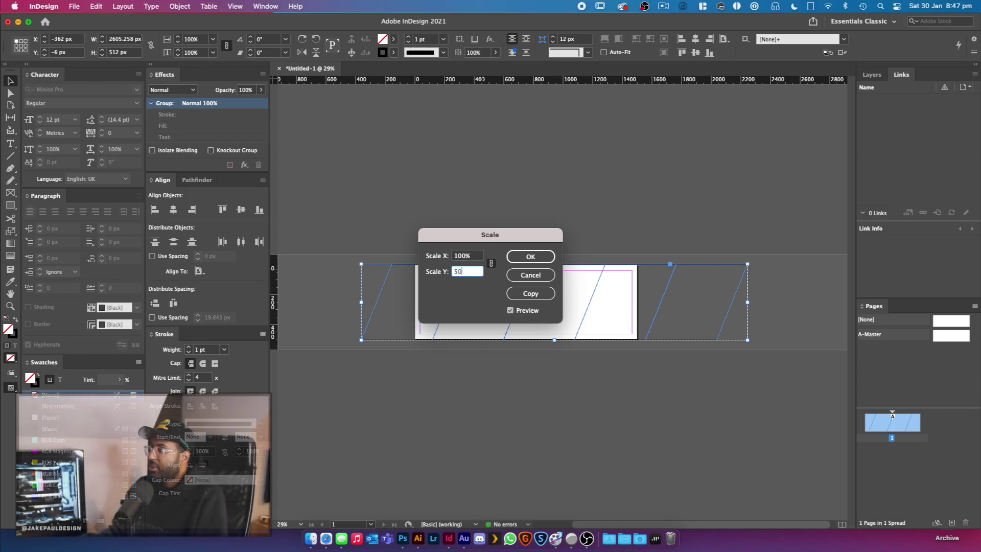
{"action": "key", "text": "Tab"}
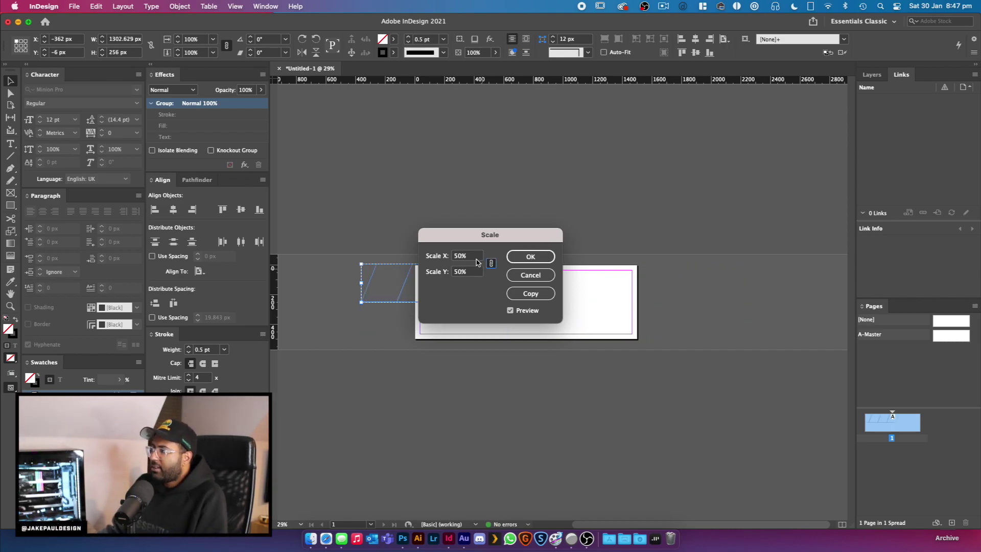
{"action": "left_click", "coordinate": [543, 276]}
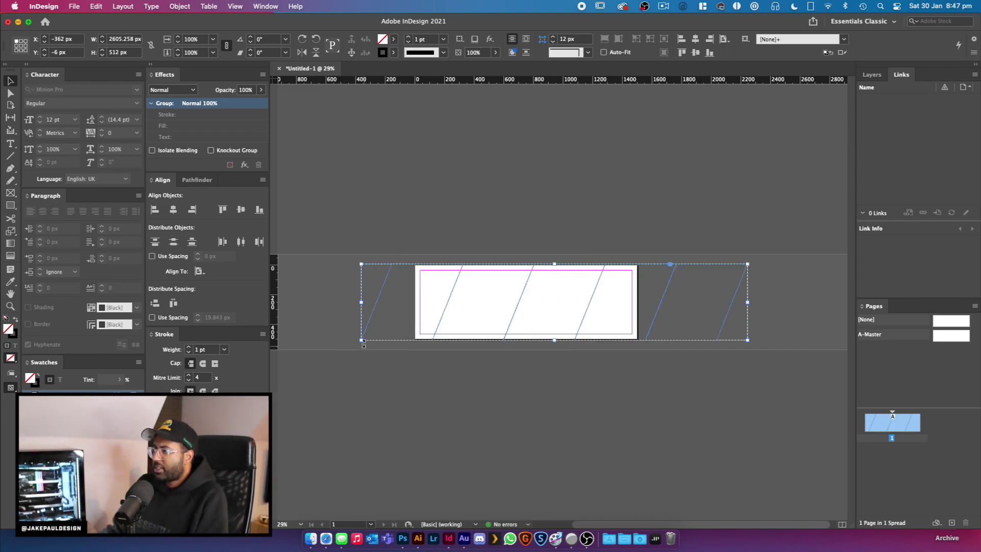
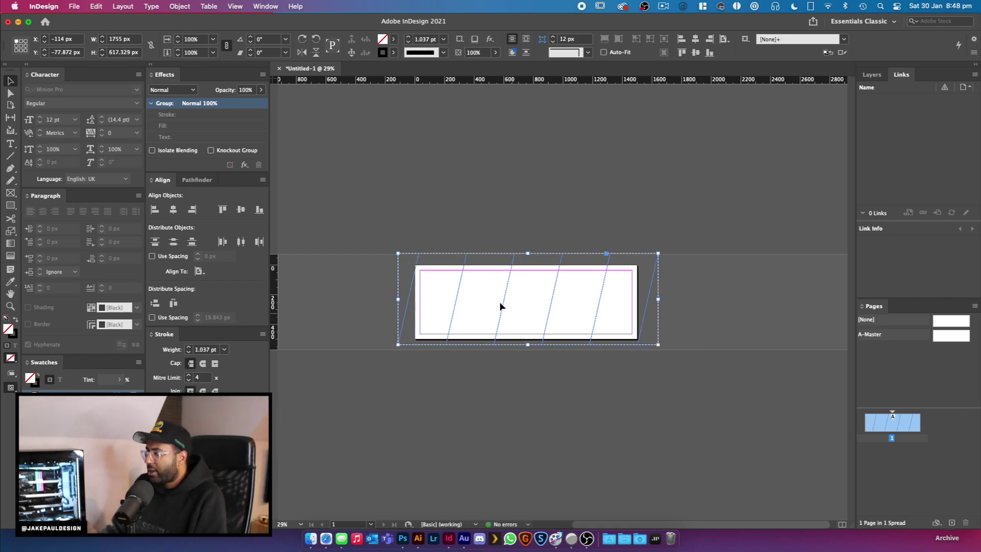
- Resize the frame group proportionally to about 1764 px wide so it extends past the page edges, and ungroup the frames
{"action": "left_click_drag", "start_coordinate": [398, 299], "coordinate": [398, 299]}
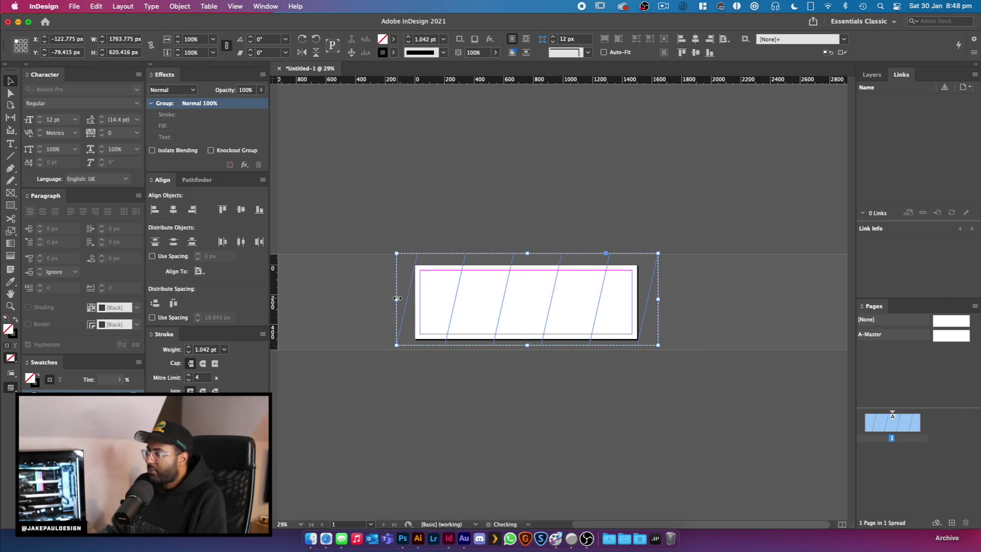
{"action": "key", "text": "w"}
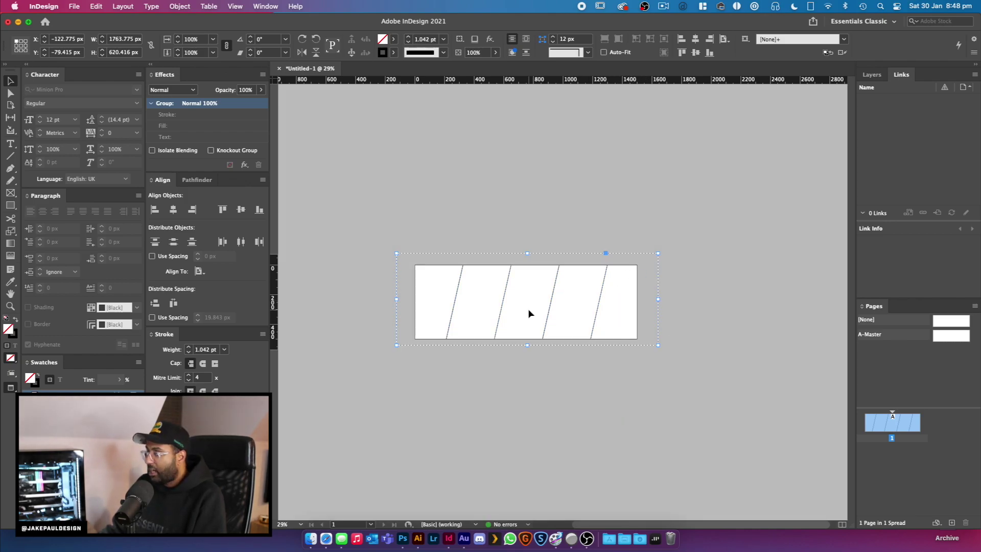
{"action": "right_click", "coordinate": [550, 311]}
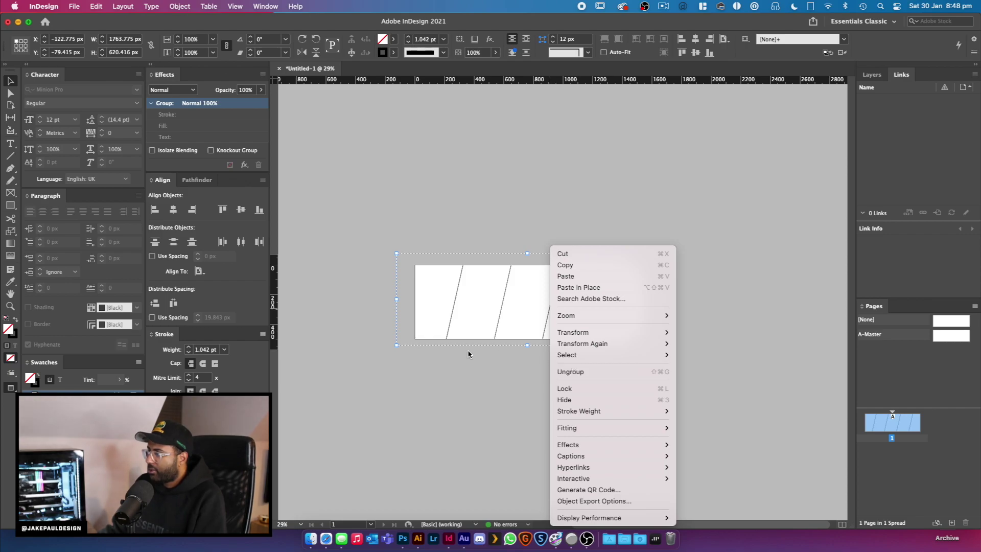
{"action": "left_click", "coordinate": [666, 377]}
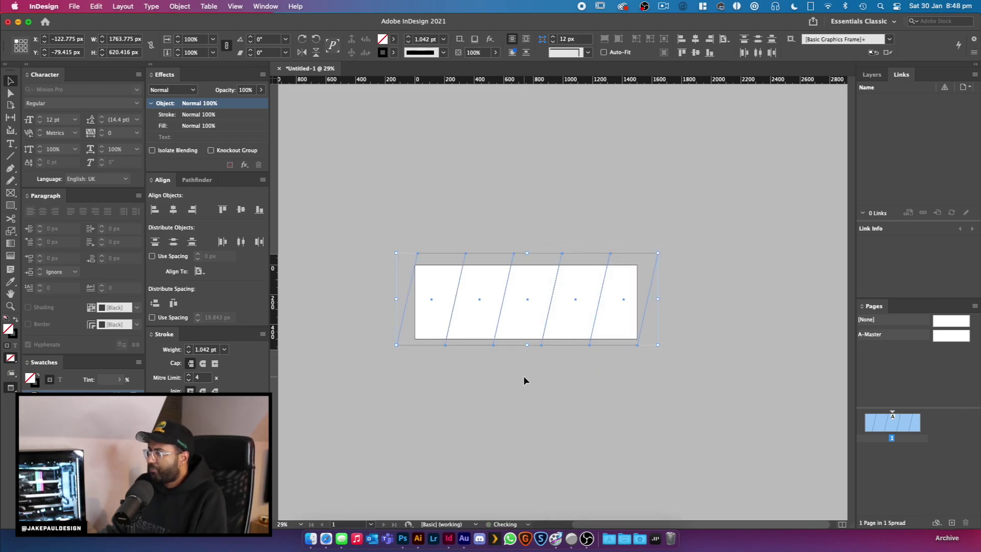
- Narrow the document window to expose the image files on the desktop, and set the stroke of all five slanted frames to None
{"action": "left_click_drag", "start_coordinate": [2, 19], "coordinate": [111, 19]}
{"action": "left_click_drag", "start_coordinate": [428, 292], "coordinate": [760, 317]}
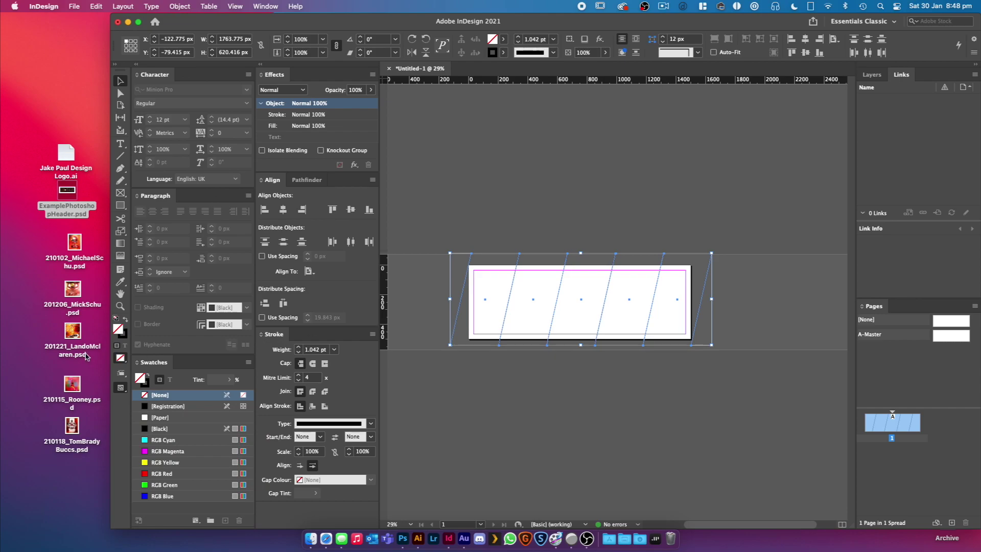
{"action": "left_click", "coordinate": [147, 385]}
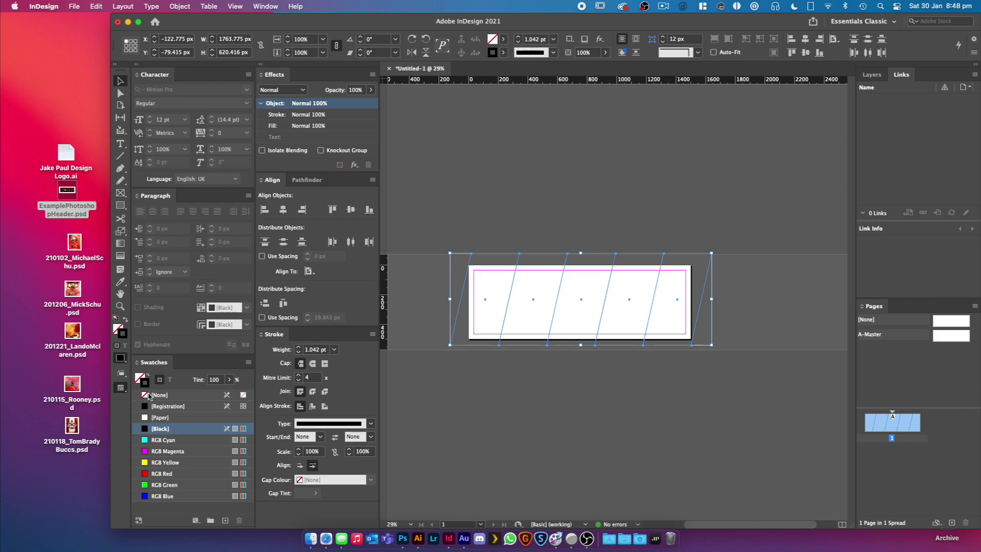
{"action": "left_click", "coordinate": [152, 396]}
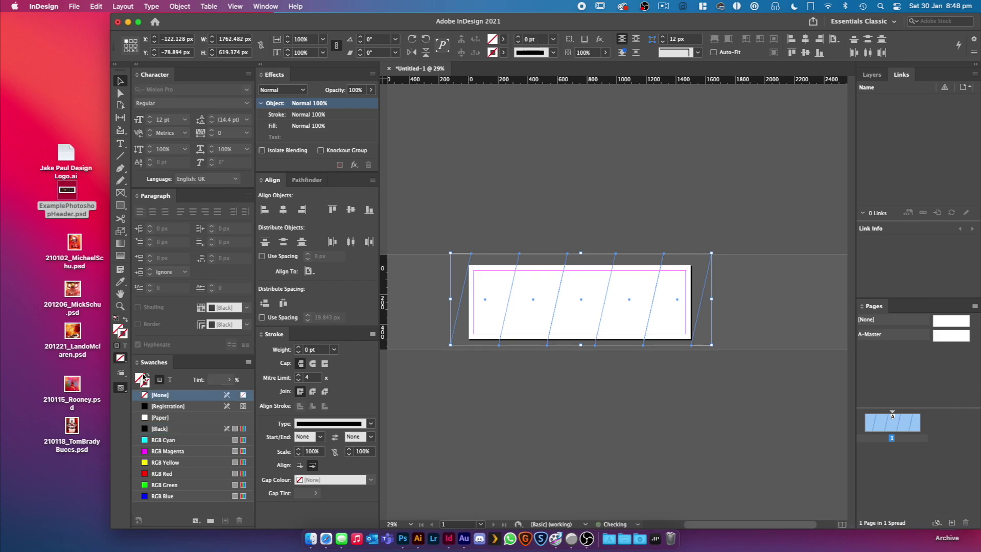
{"action": "left_click", "coordinate": [141, 379]}
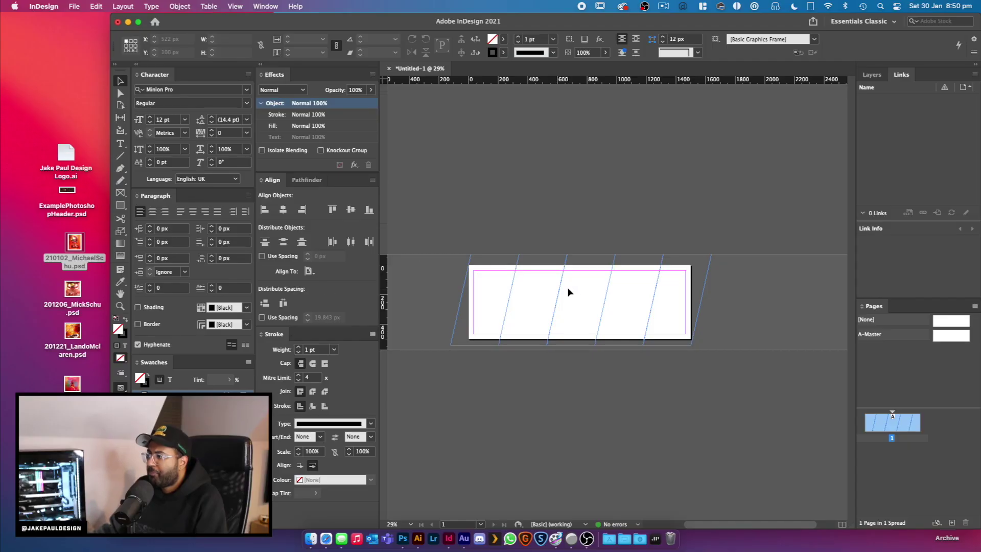
{"action": "left_click_drag", "start_coordinate": [447, 297], "coordinate": [735, 300]}
{"action": "key", "text": "super+z"}
{"action": "key", "text": "super+shift+z"}
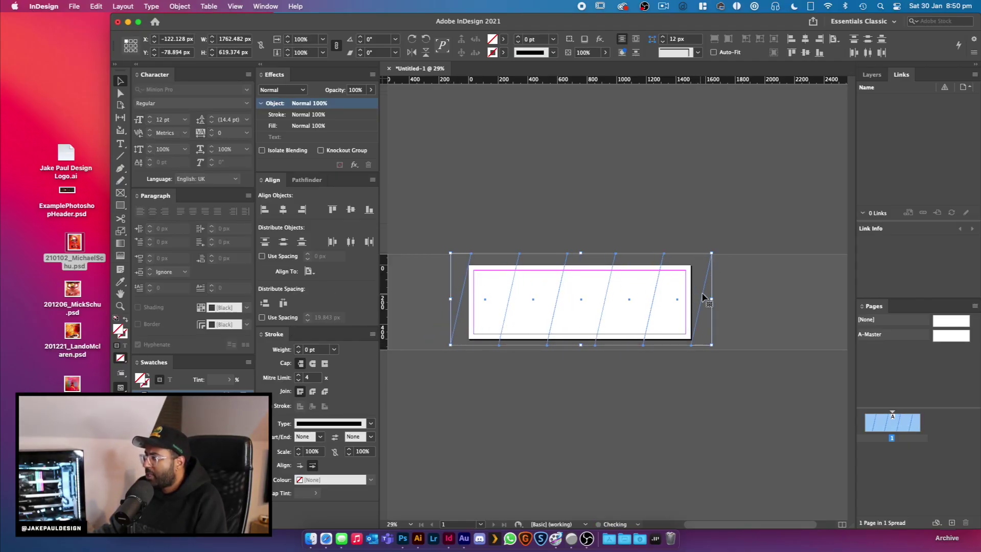
{"action": "left_click", "coordinate": [744, 301]}
{"action": "left_click_drag", "start_coordinate": [441, 292], "coordinate": [751, 313]}
{"action": "left_click", "coordinate": [751, 313]}
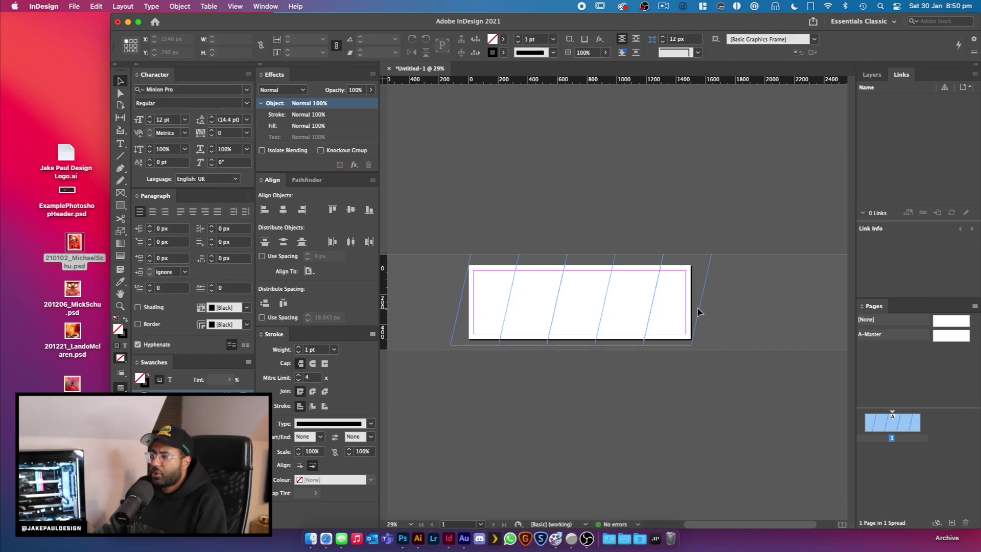
{"action": "left_click", "coordinate": [49, 239]}
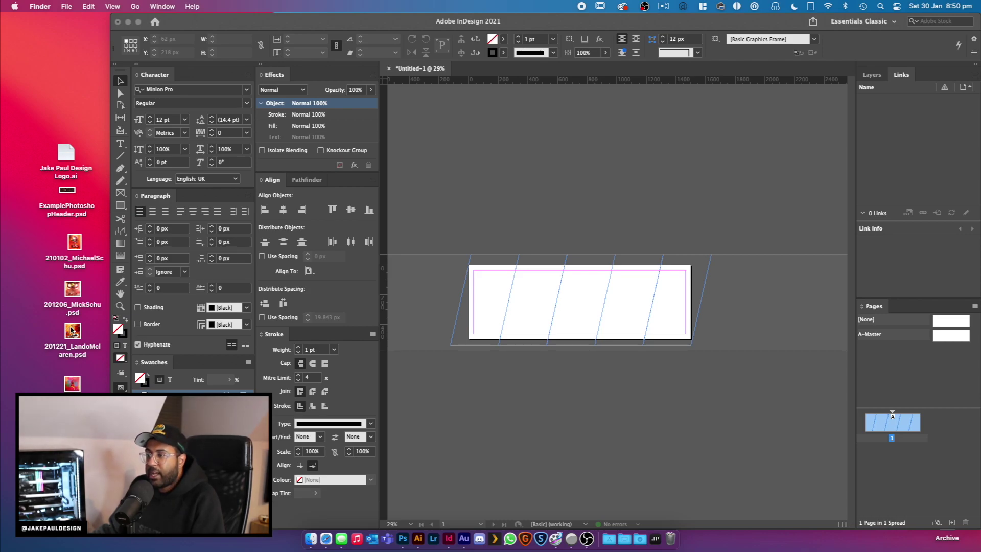
{"action": "left_click_drag", "start_coordinate": [64, 258], "coordinate": [54, 263]}
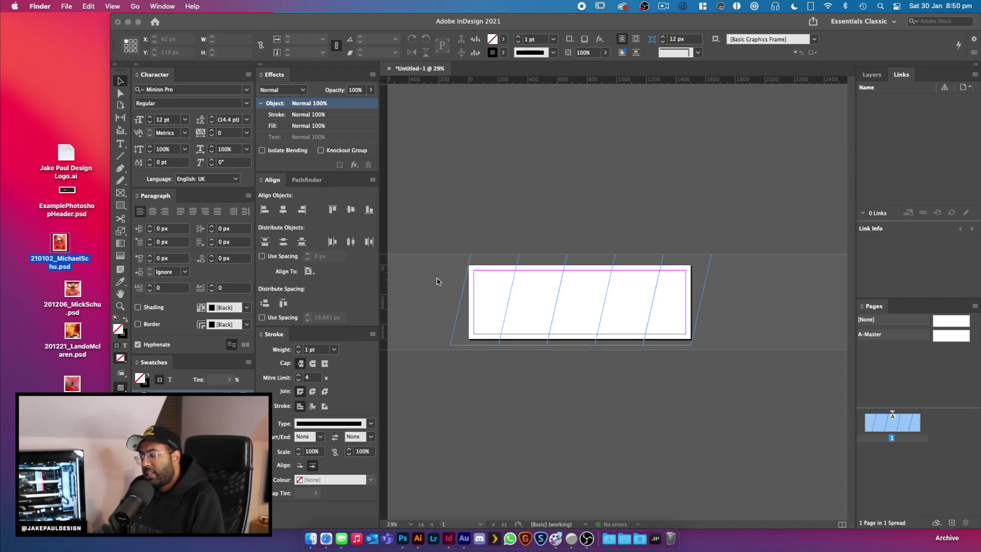
{"action": "left_click_drag", "start_coordinate": [62, 246], "coordinate": [66, 245]}
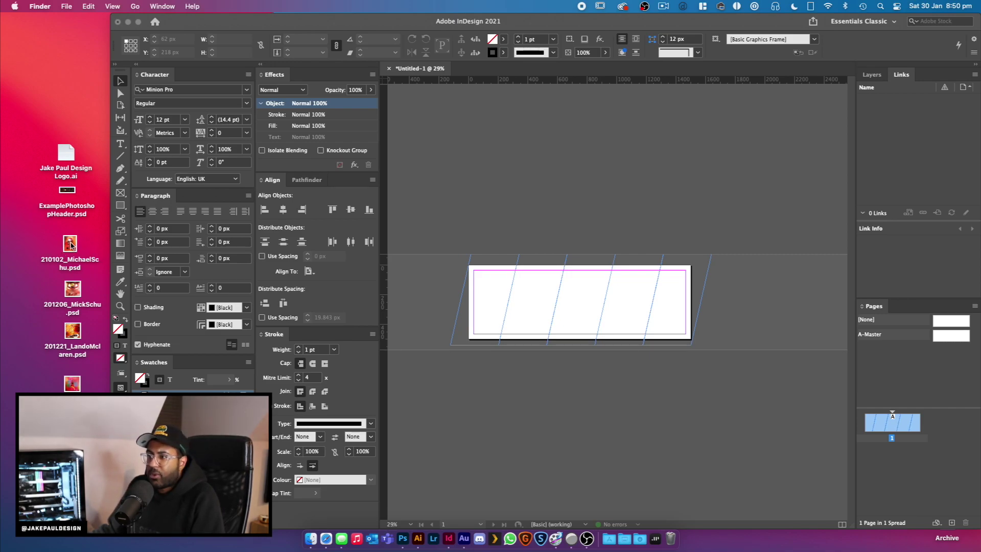
{"action": "left_click_drag", "start_coordinate": [70, 245], "coordinate": [482, 302]}
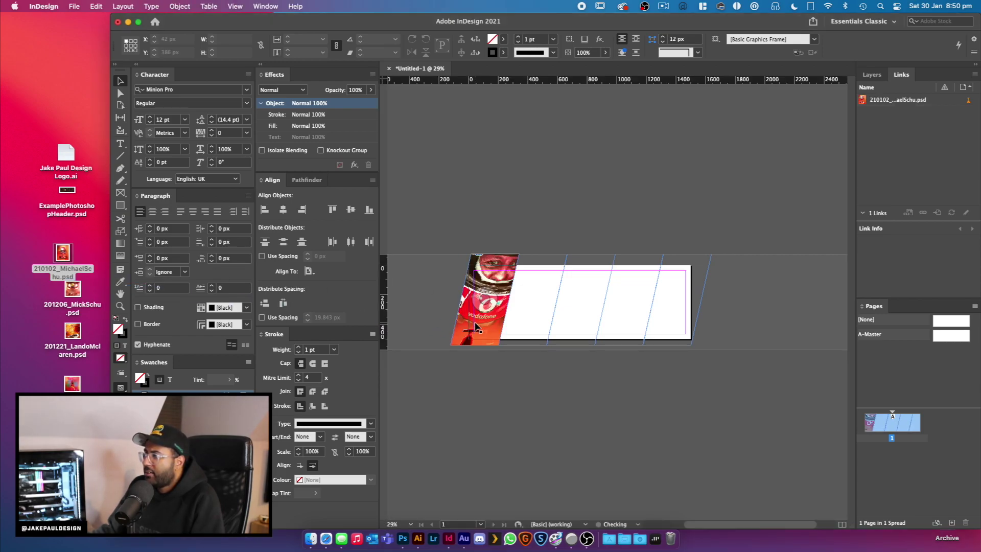
- Try to change the shear angle of the first slanted frame to 21°
{"action": "left_click_drag", "start_coordinate": [478, 318], "coordinate": [493, 281]}
{"action": "key", "text": "super+z"}
{"action": "double_click", "coordinate": [474, 275]}
{"action": "left_click", "coordinate": [430, 180]}
{"action": "left_click", "coordinate": [500, 271]}
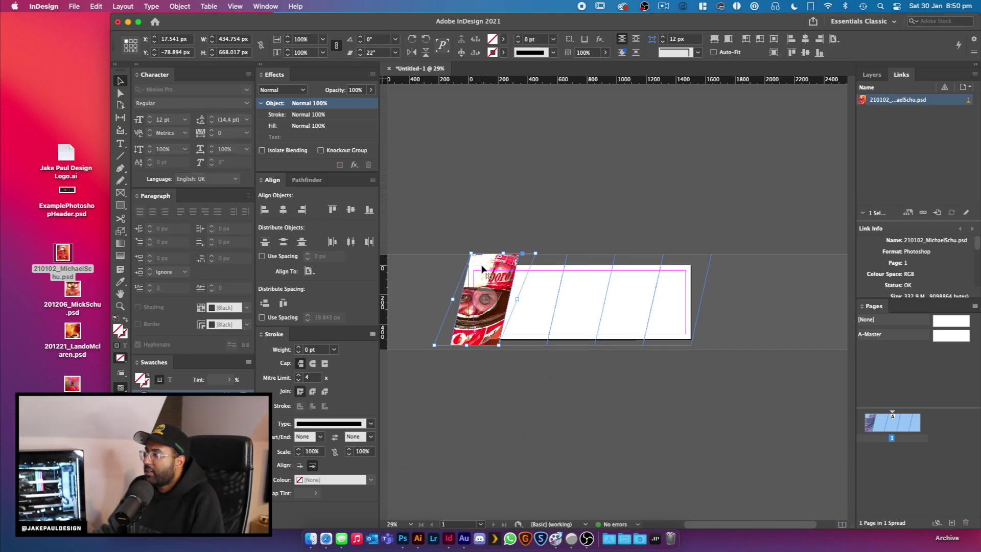
{"action": "left_click", "coordinate": [360, 55]}
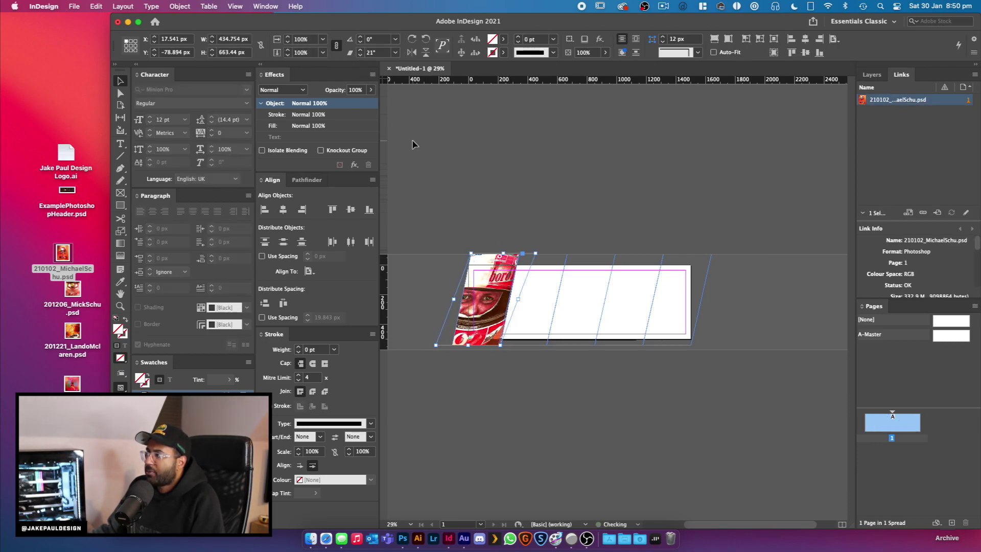
{"action": "left_click", "coordinate": [439, 200]}
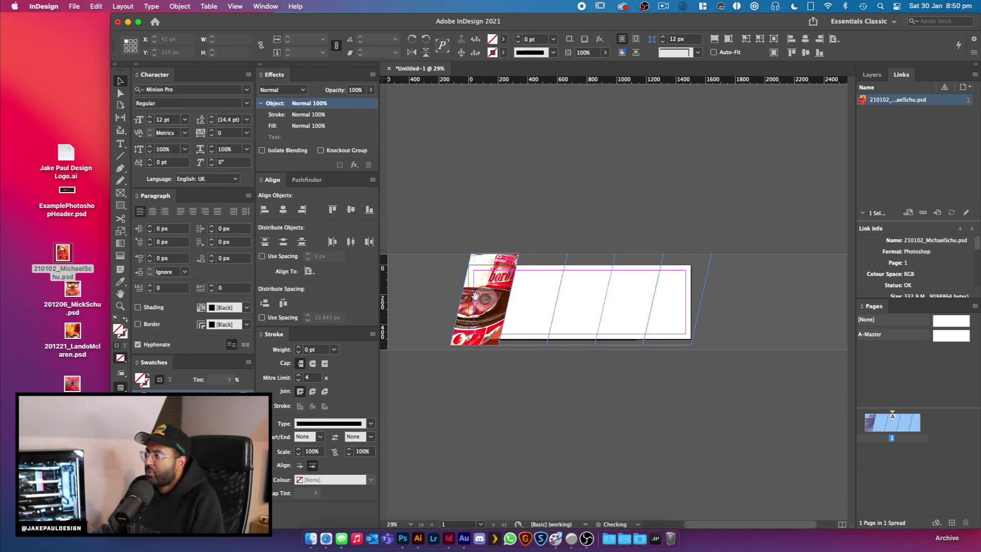
- Select the image inside the first slanted frame and set its shear angle to 0° to straighten the picture
{"action": "double_click", "coordinate": [483, 264]}
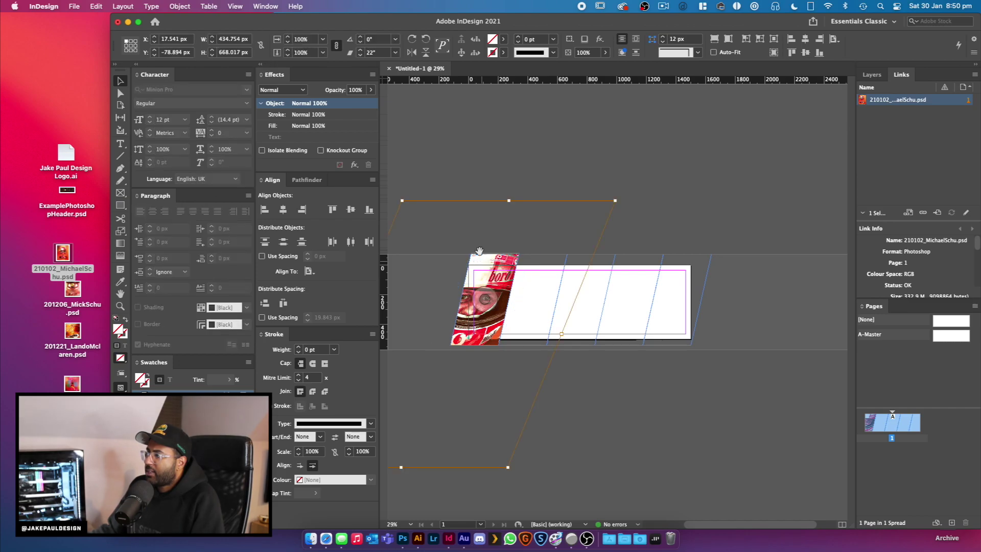
{"action": "left_click", "coordinate": [360, 55]}
{"action": "left_click", "coordinate": [361, 55]}
{"action": "left_click", "coordinate": [360, 55]}
{"action": "left_click", "coordinate": [361, 55]}
{"action": "left_click", "coordinate": [360, 55]}
{"action": "left_click", "coordinate": [361, 55]}
{"action": "left_click", "coordinate": [360, 55]}
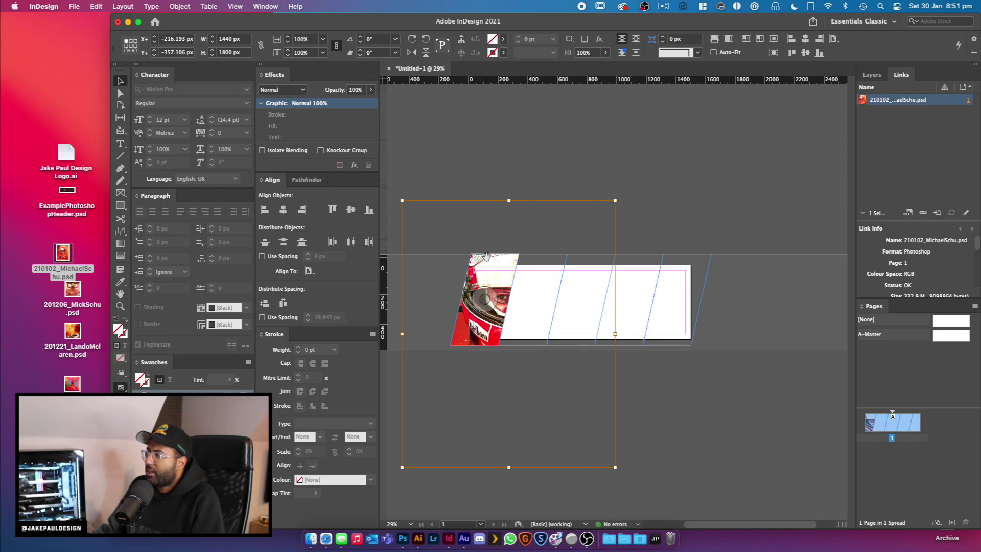
- Scale the image inside the first frame proportionally to about 618 x 772 px and position it so the helmet and car fill the frame
{"action": "left_click", "coordinate": [442, 226]}
{"action": "left_click", "coordinate": [484, 299]}
{"action": "left_click", "coordinate": [452, 162]}
{"action": "left_click", "coordinate": [479, 271]}
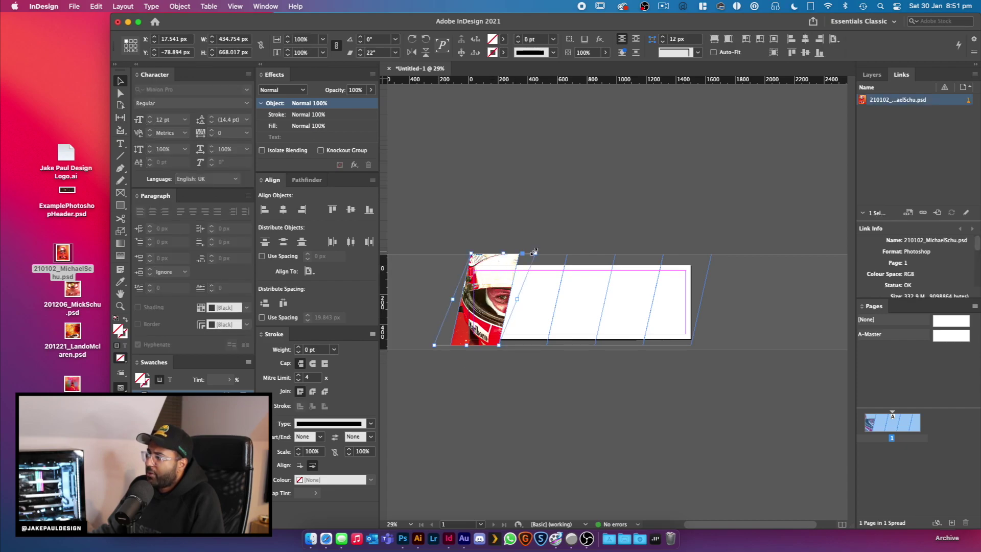
{"action": "double_click", "coordinate": [489, 269]}
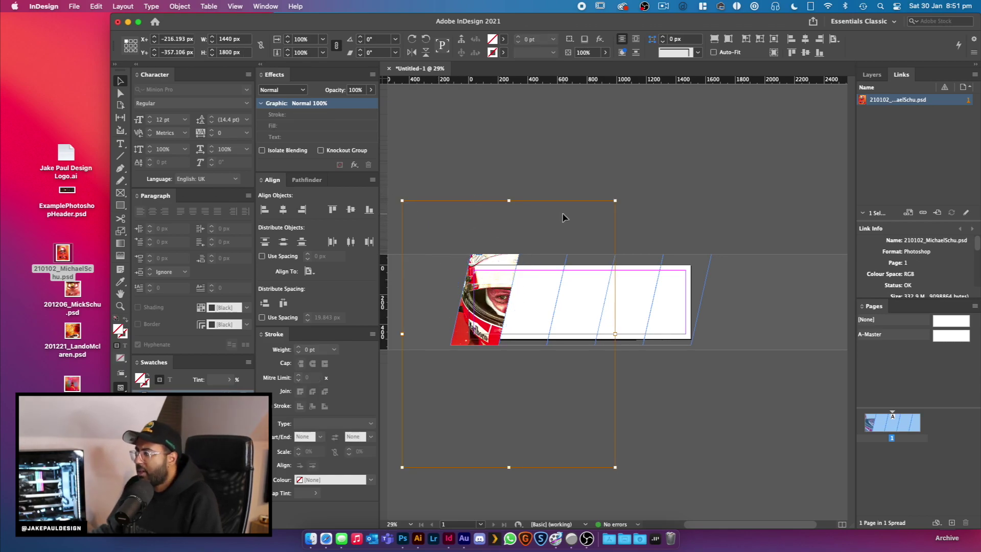
{"action": "left_click_drag", "start_coordinate": [616, 201], "coordinate": [528, 252]}
{"action": "left_click_drag", "start_coordinate": [488, 467], "coordinate": [489, 366]}
{"action": "left_click_drag", "start_coordinate": [479, 332], "coordinate": [481, 330]}
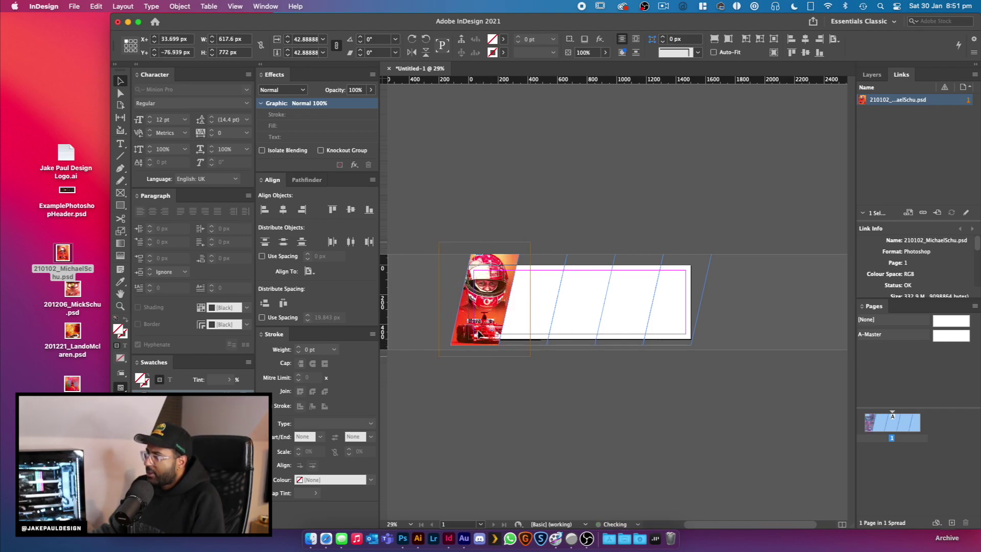
- Place the desktop file 201206_MickSchu.psd into the second slanted frame
{"action": "left_click", "coordinate": [423, 312]}
{"action": "left_click", "coordinate": [74, 290]}
{"action": "left_click_drag", "start_coordinate": [73, 289], "coordinate": [538, 275]}
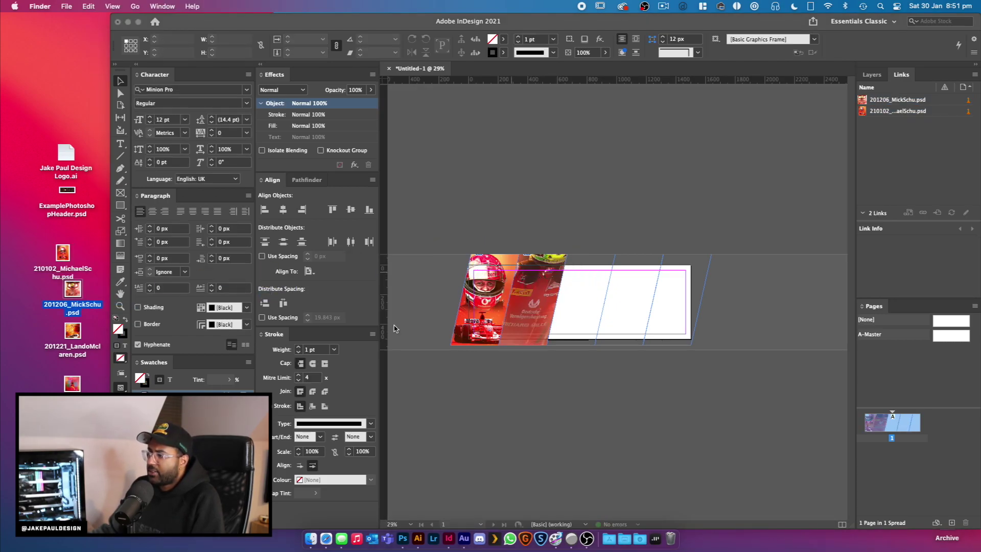
- Reveal the source file of the second frame's linked image, 201206_MickSchu.psd, in Finder and close the folder window
{"action": "mouse_move", "coordinate": [45, 300]}
{"action": "left_mouse_down"}
{"action": "mouse_move", "coordinate": [39, 305]}
{"action": "mouse_move", "coordinate": [59, 315]}
{"action": "mouse_move", "coordinate": [46, 312]}
{"action": "left_mouse_up"}
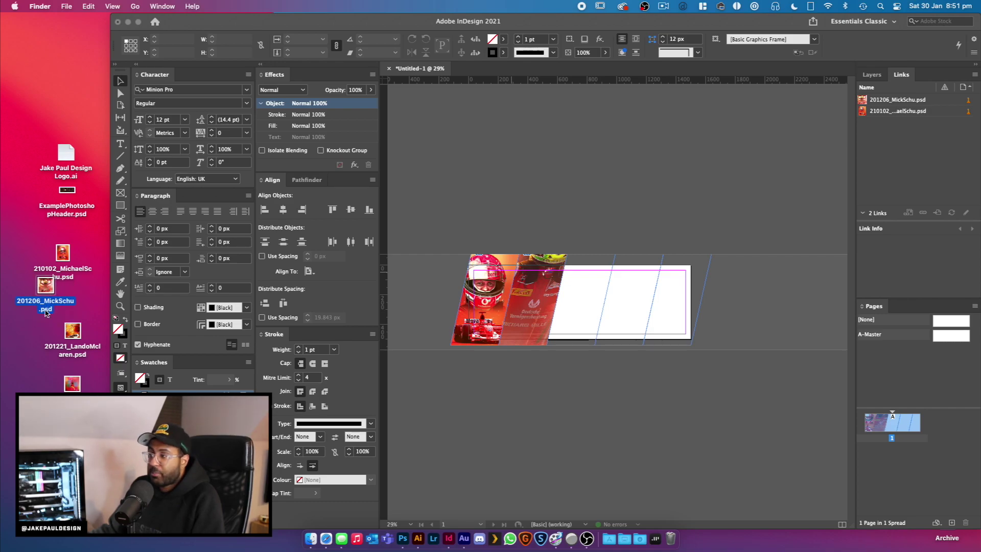
{"action": "left_click", "coordinate": [509, 304]}
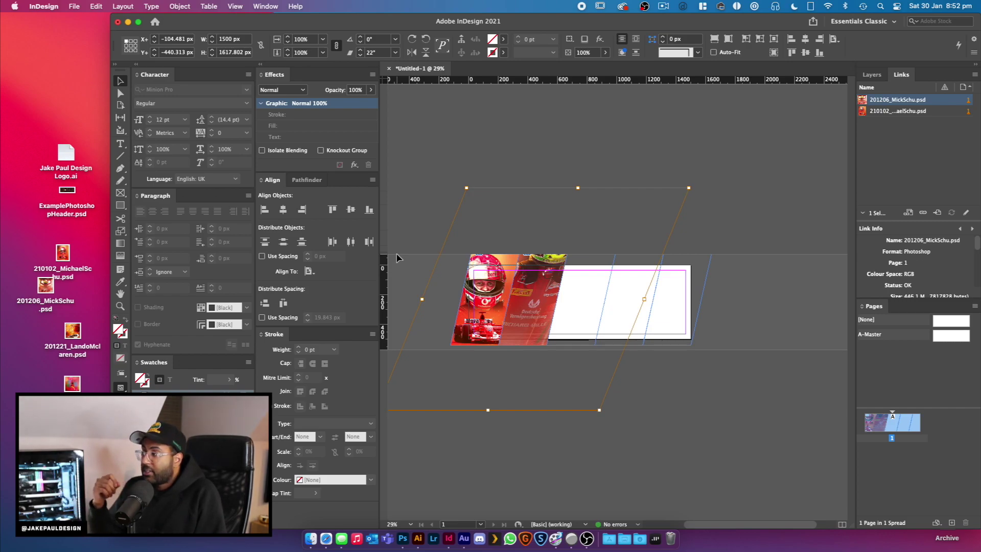
{"action": "right_click", "coordinate": [904, 102]}
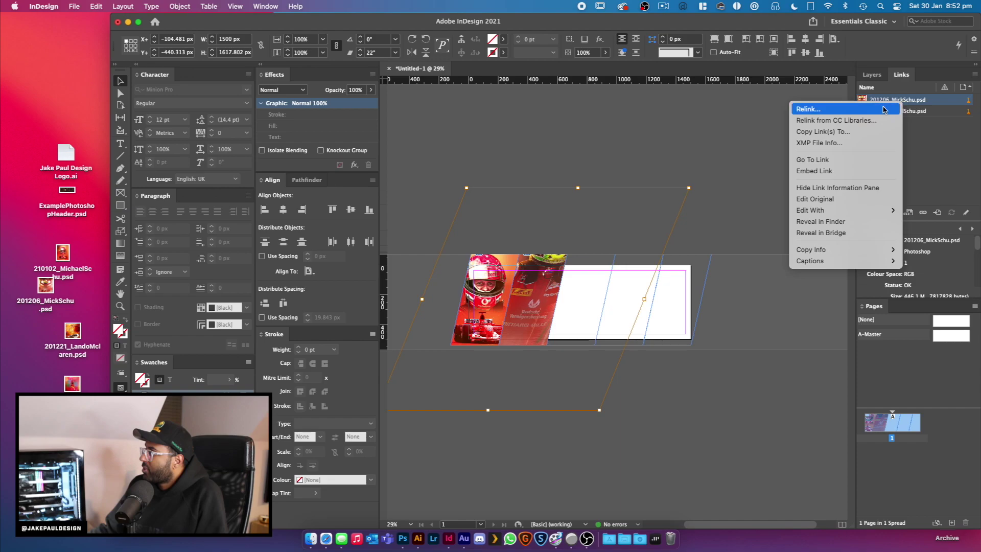
{"action": "left_click", "coordinate": [829, 224]}
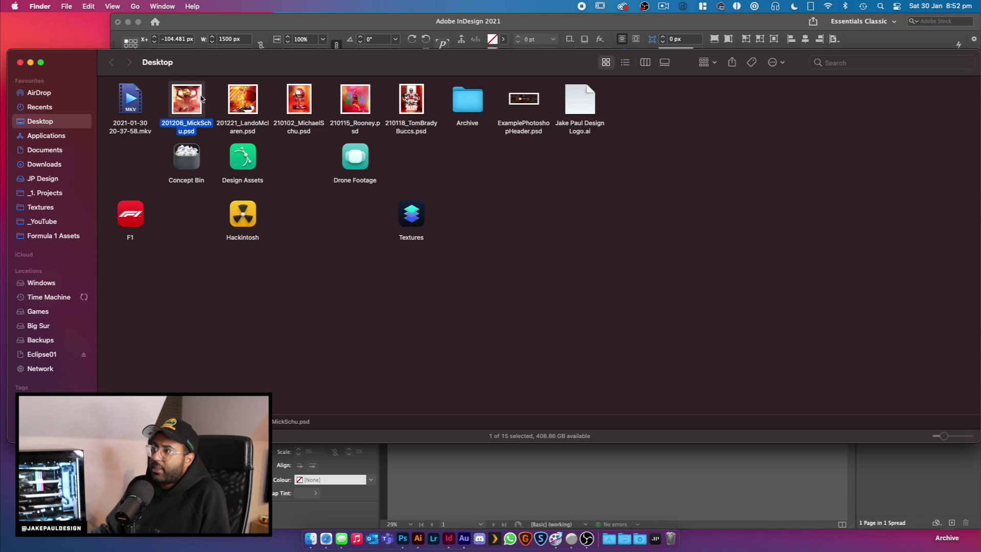
{"action": "left_click", "coordinate": [20, 62]}
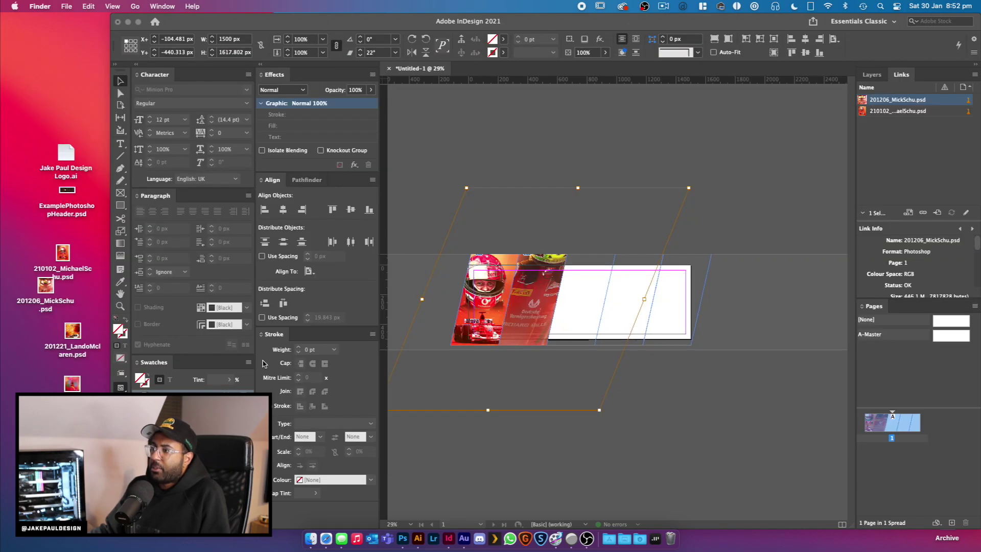
- Set the shear angle of the image inside the second slanted frame to 0° to straighten the picture
{"action": "left_click", "coordinate": [490, 189]}
{"action": "left_click", "coordinate": [562, 275]}
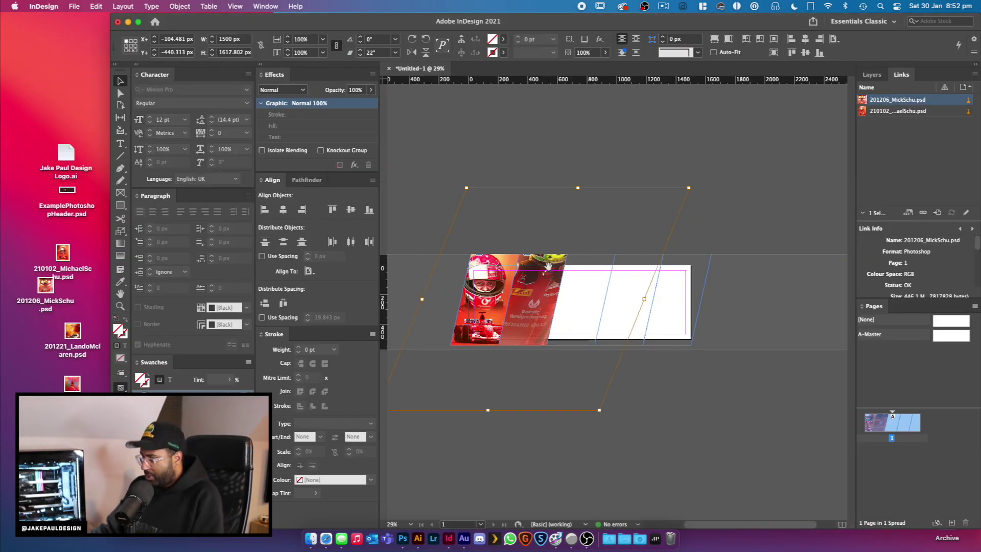
{"action": "left_click", "coordinate": [379, 53]}
{"action": "key", "text": "BackSpace"}
{"action": "key", "text": "BackSpace"}
{"action": "type", "text": "0"}
{"action": "key", "text": "Return"}
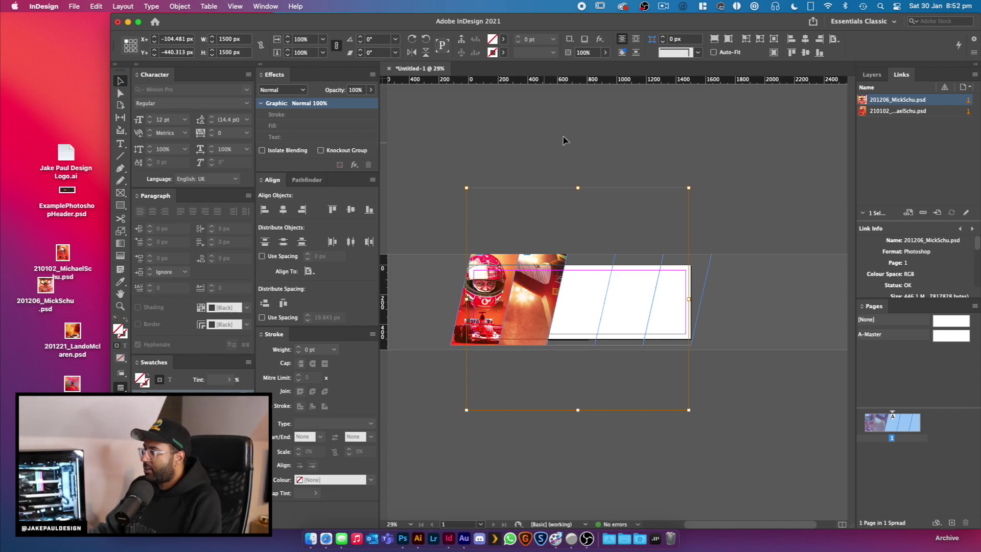
- Fit the content to the frame for the second slanted frame
{"action": "right_click", "coordinate": [541, 296]}
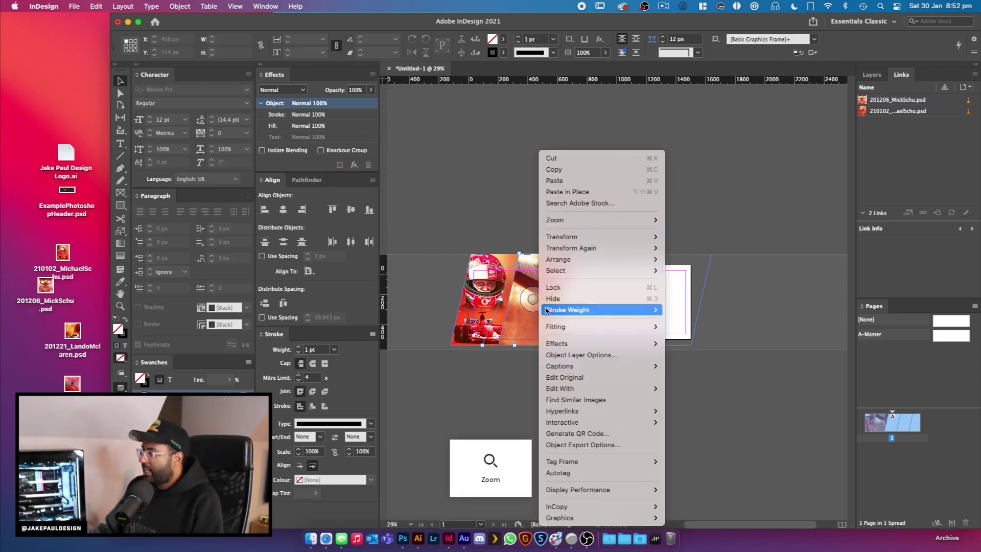
{"action": "mouse_move", "coordinate": [603, 327]}
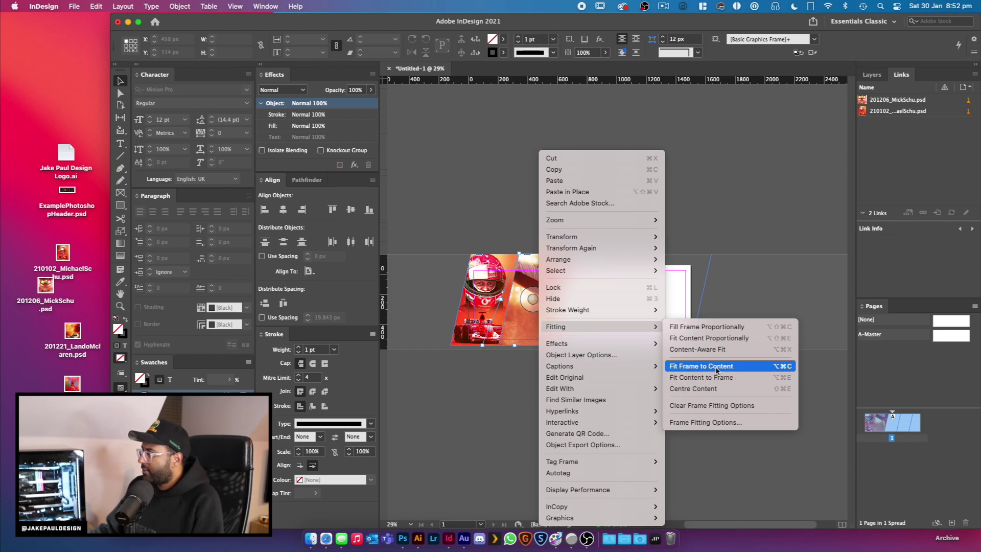
{"action": "left_click", "coordinate": [714, 378]}
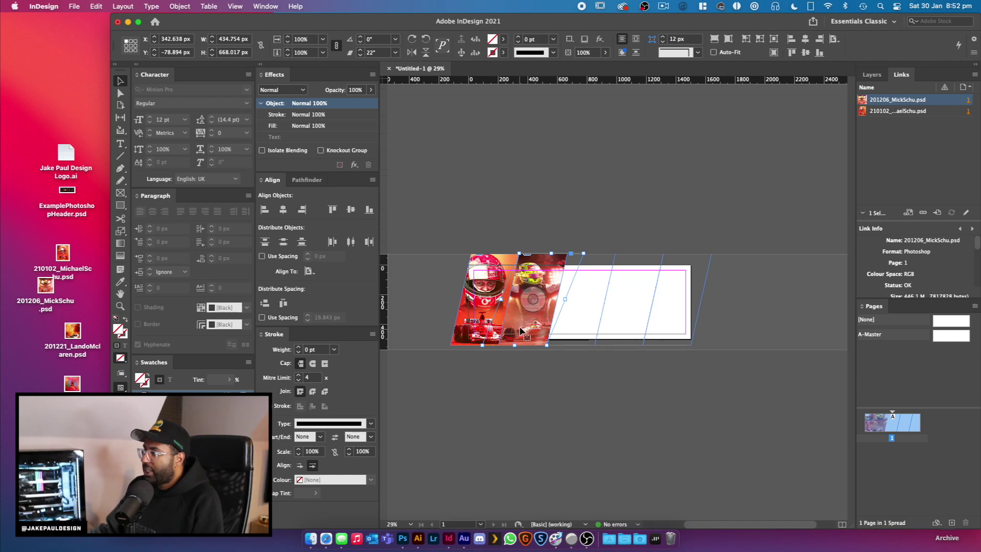
{"action": "left_click", "coordinate": [532, 203]}
{"action": "scroll", "coordinate": [481, 287], "scroll_direction": "down", "scroll_amount": 5}
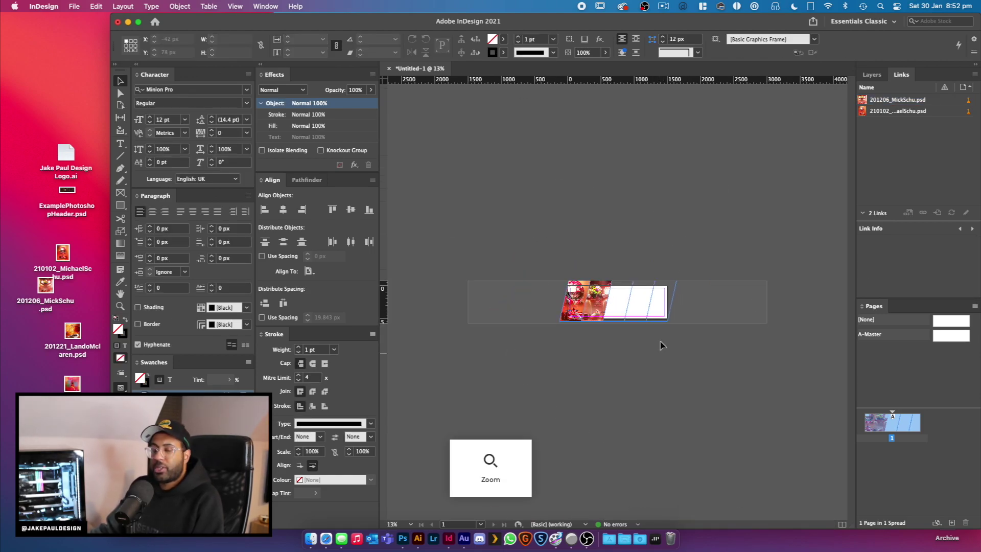
{"action": "scroll", "coordinate": [526, 335], "scroll_direction": "up", "scroll_amount": 5}
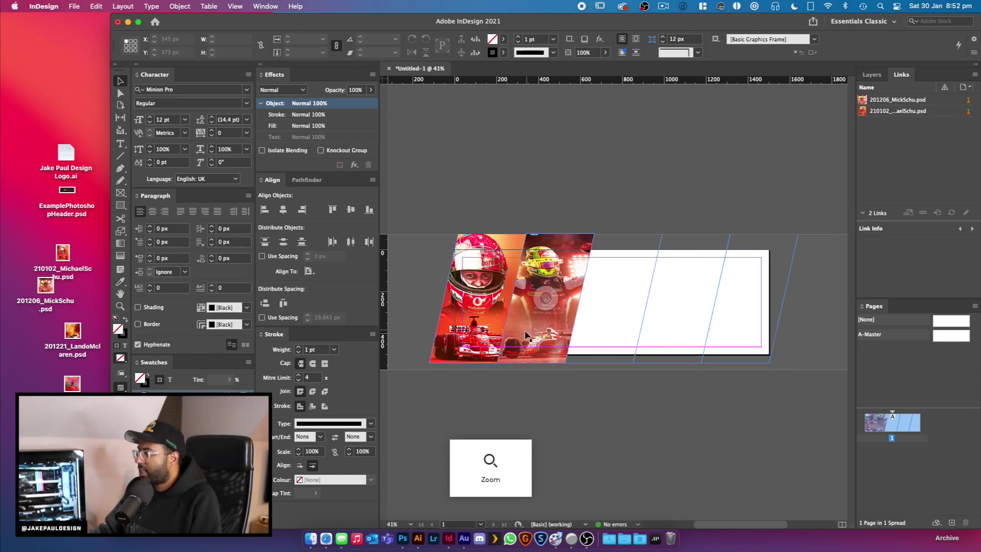
- Reset the shear angle of the fitted image in the second frame to 0°
{"action": "left_click", "coordinate": [526, 335]}
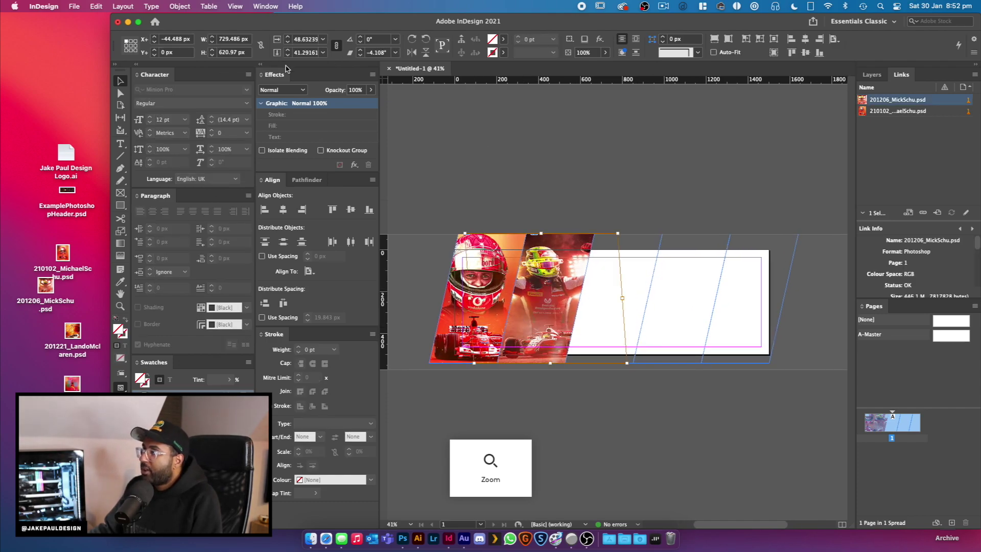
{"action": "left_click", "coordinate": [366, 53]}
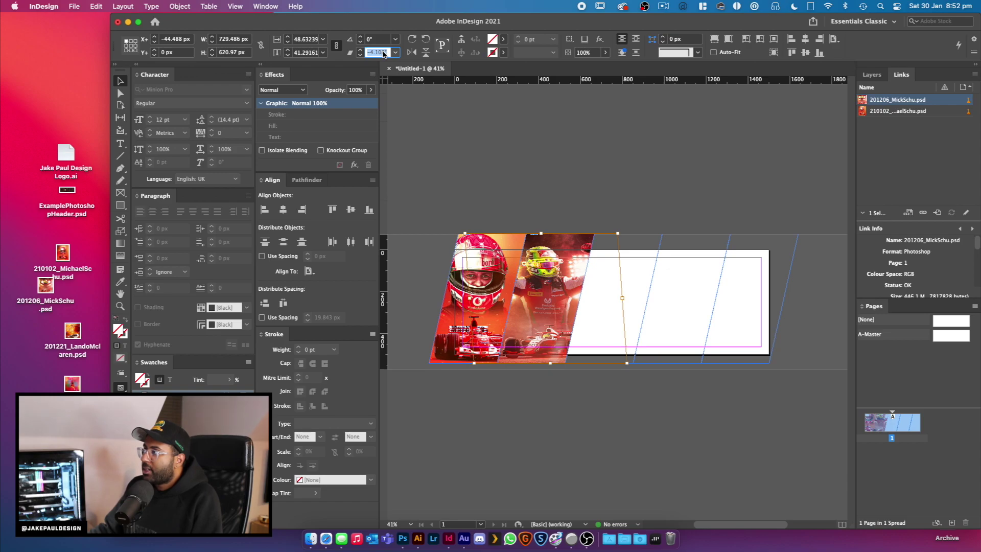
{"action": "type", "text": "0"}
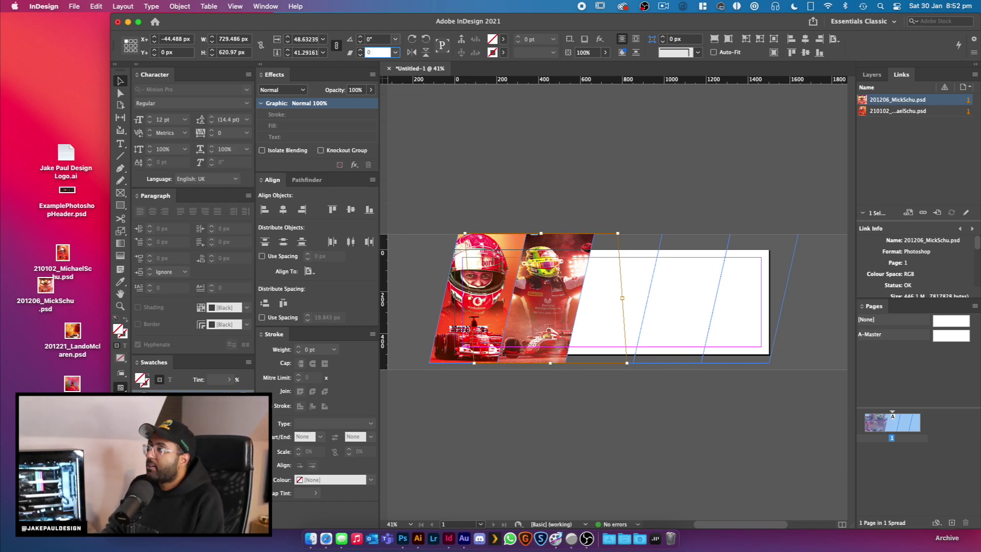
{"action": "key", "text": "Return"}
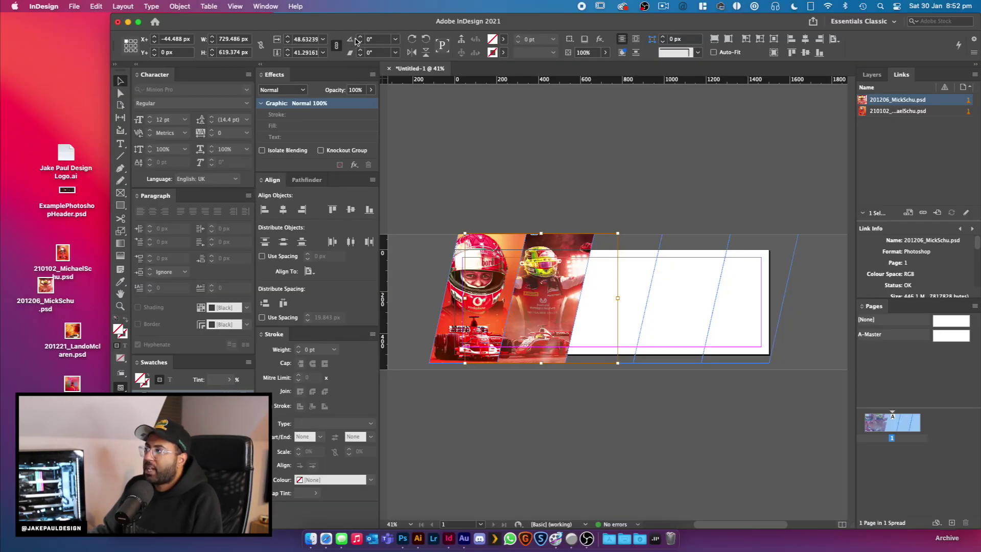
- Try rotating the image inside the second frame past 17° and reset its rotation angle to 0°
{"action": "key", "text": "Up"}
{"action": "key", "text": "Up"}
{"action": "key", "text": "Up"}
{"action": "key", "text": "Up"}
{"action": "key", "text": "Up"}
{"action": "key", "text": "Up"}
{"action": "key", "text": "Up"}
{"action": "key", "text": "Up"}
{"action": "key", "text": "Up"}
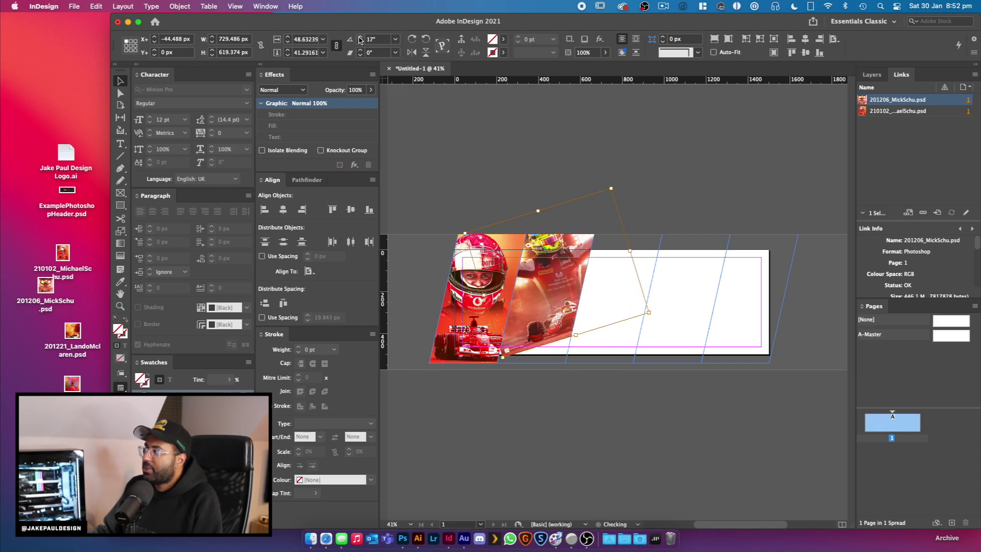
{"action": "type", "text": "0"}
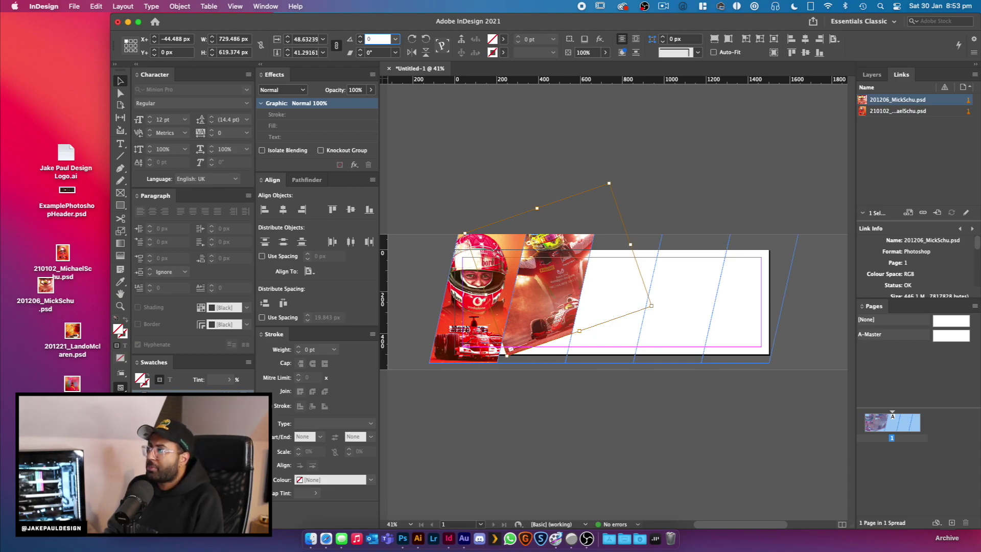
{"action": "key", "text": "Return"}
{"action": "left_click", "coordinate": [531, 222]}
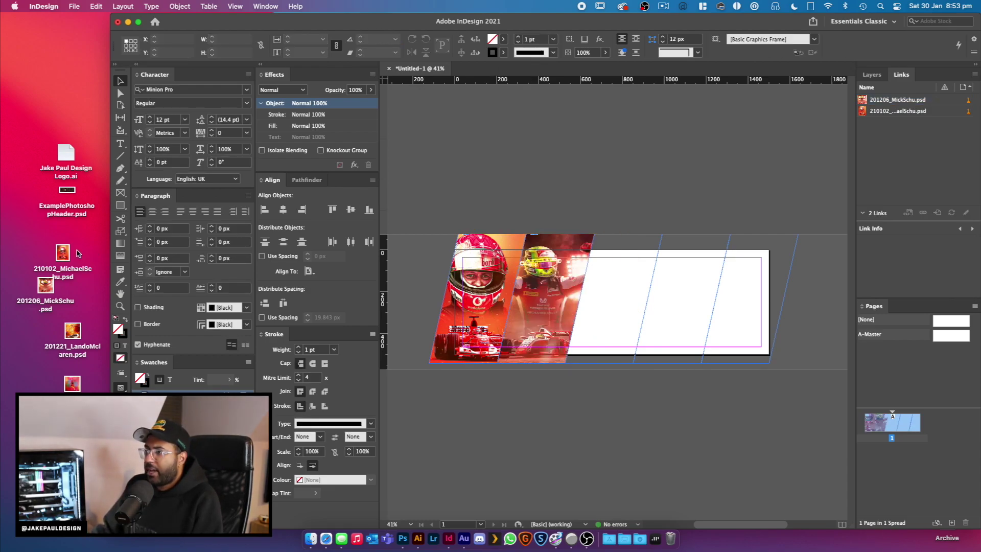
- Place the desktop file 201221_LandoMclaren.psd into the third slanted frame and fit the straightened picture inside it
{"action": "left_click", "coordinate": [51, 284]}
{"action": "left_click_drag", "start_coordinate": [77, 335], "coordinate": [613, 298]}
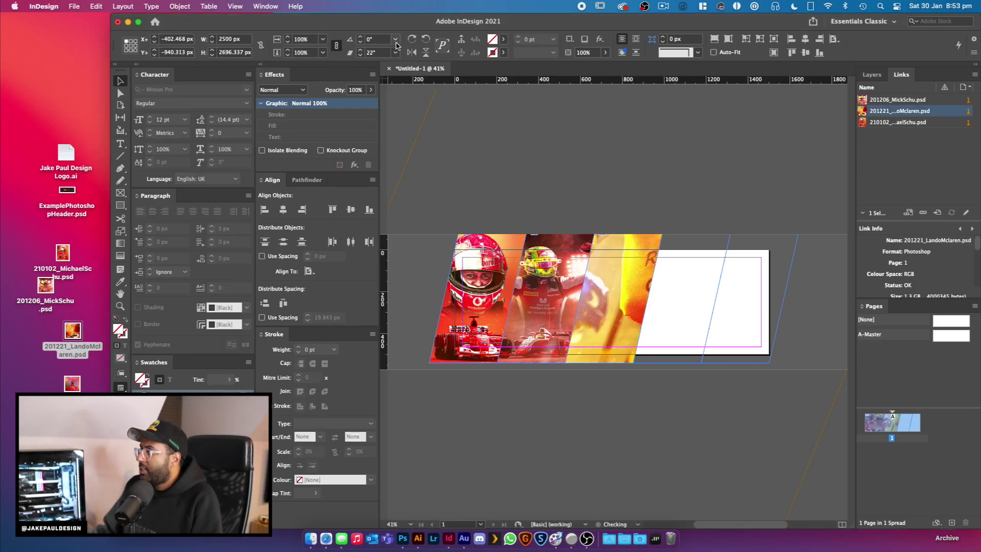
{"action": "mouse_move", "coordinate": [605, 263]}
{"action": "left_mouse_down"}
{"action": "mouse_move", "coordinate": [658, 249]}
{"action": "mouse_move", "coordinate": [606, 255]}
{"action": "left_mouse_up"}
- Place the desktop file 210115_Rooney.psd into the fourth slanted frame and fit the straightened picture inside it
{"action": "left_click", "coordinate": [72, 383]}
{"action": "left_click_drag", "start_coordinate": [72, 383], "coordinate": [679, 301]}
{"action": "key", "text": "super+alt+shift+c"}
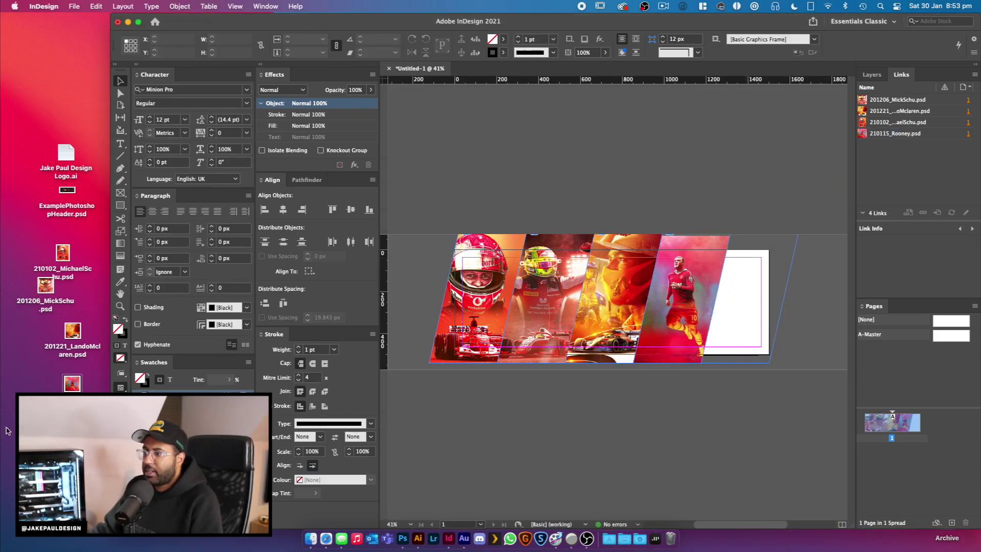
- Place the desktop file 210118_TomBradyBuccs.psd into the fifth slanted frame, with the straightened image scaled to about 720 x 900 px
{"action": "left_click_drag", "start_coordinate": [72, 430], "coordinate": [804, 277]}
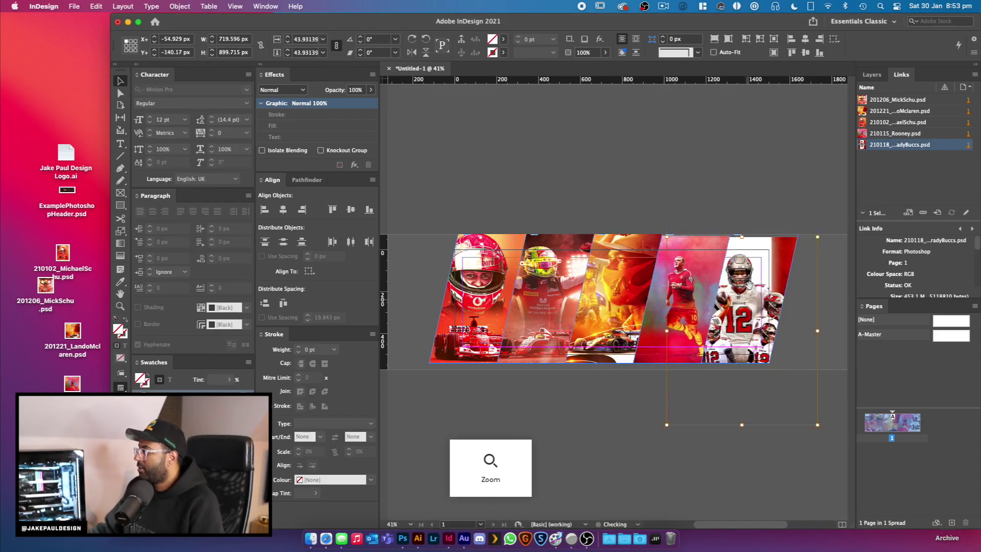
{"action": "left_click", "coordinate": [528, 192]}
- Preview the banner without guides and frame edges, and expand Layer 1 to show the frames it contains
{"action": "key", "text": "w"}
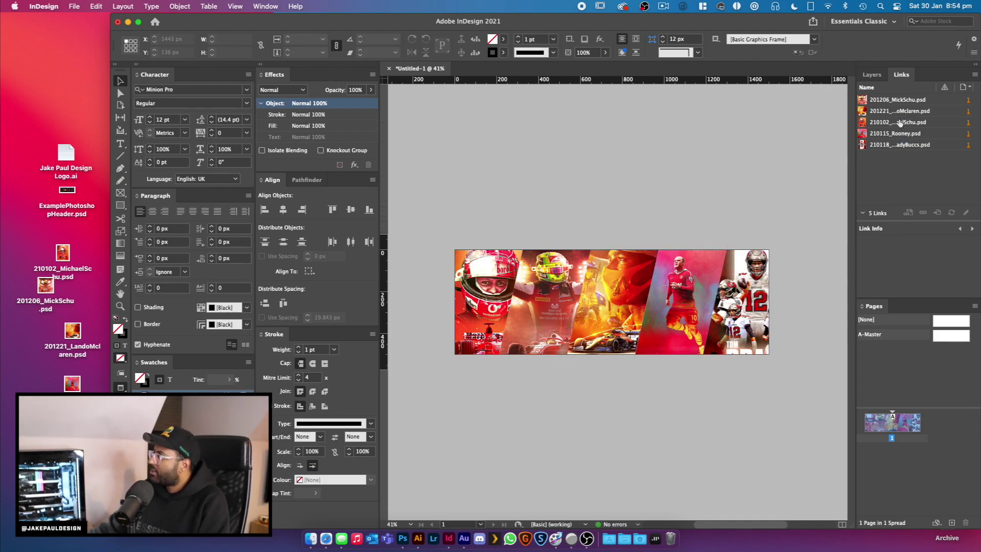
{"action": "left_click", "coordinate": [873, 76]}
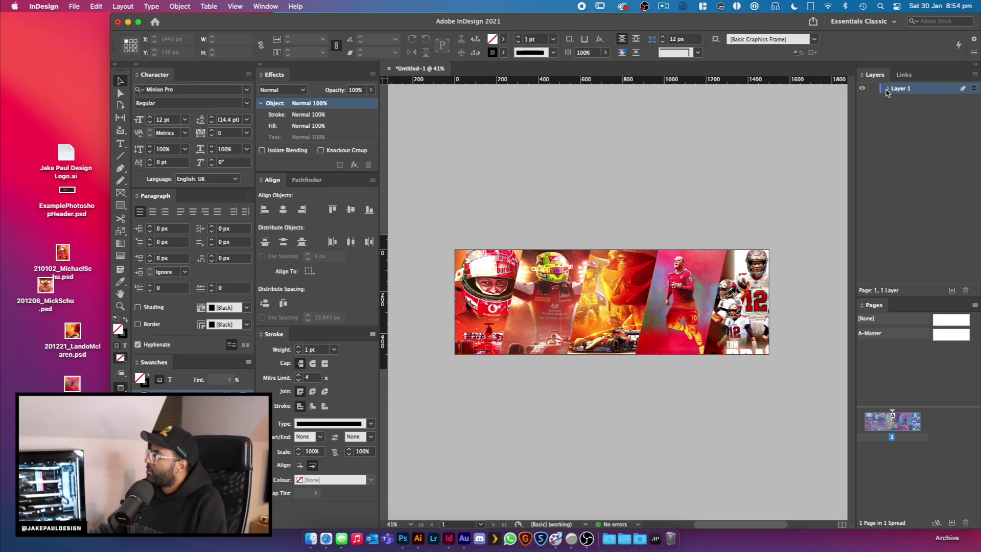
{"action": "left_click", "coordinate": [887, 89]}
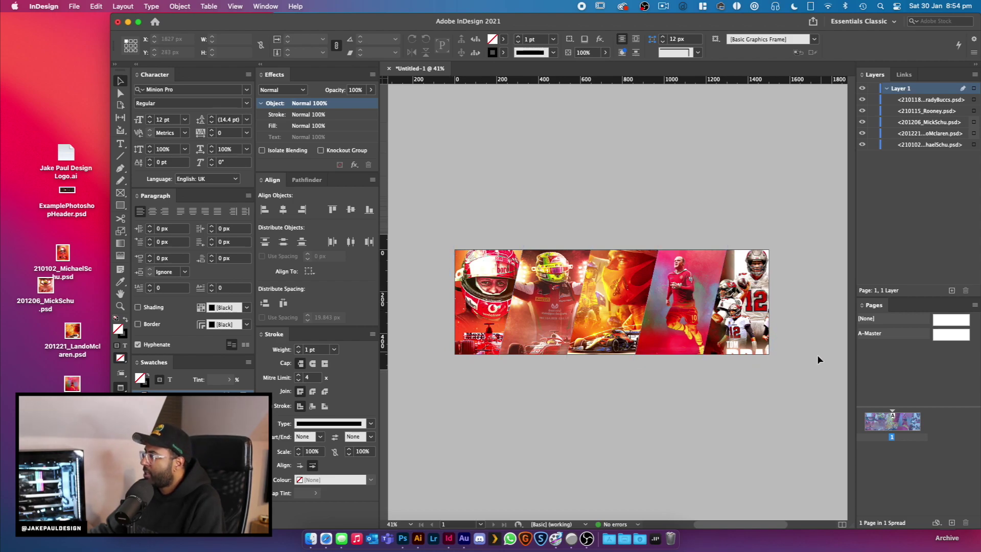
- Try moving the first slanted frame off the banner and undo the move
{"action": "left_click", "coordinate": [719, 346]}
{"action": "left_click", "coordinate": [471, 275]}
{"action": "left_click_drag", "start_coordinate": [471, 275], "coordinate": [635, 216]}
{"action": "key", "text": "super+z"}
{"action": "left_click", "coordinate": [661, 197]}
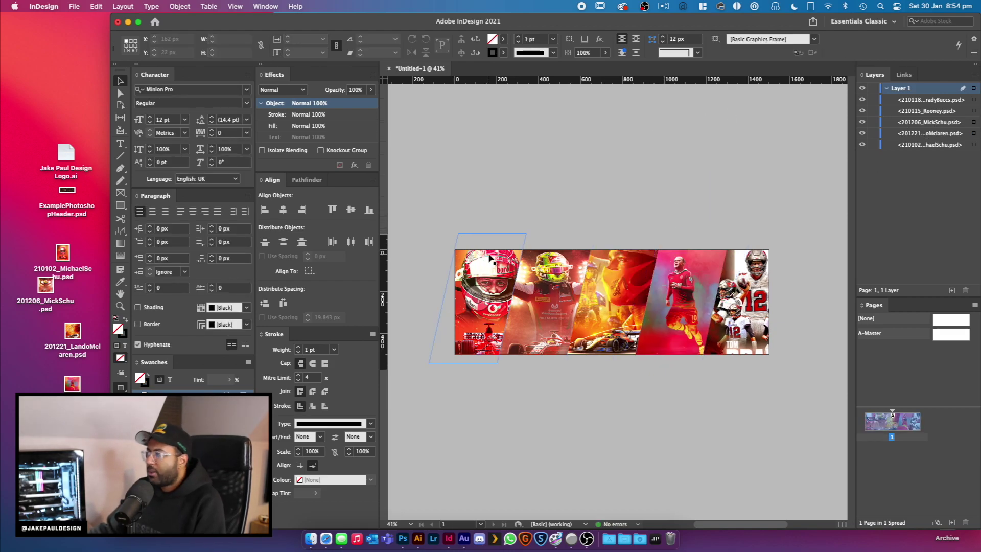
{"action": "left_click", "coordinate": [514, 269]}
{"action": "left_click", "coordinate": [688, 204]}
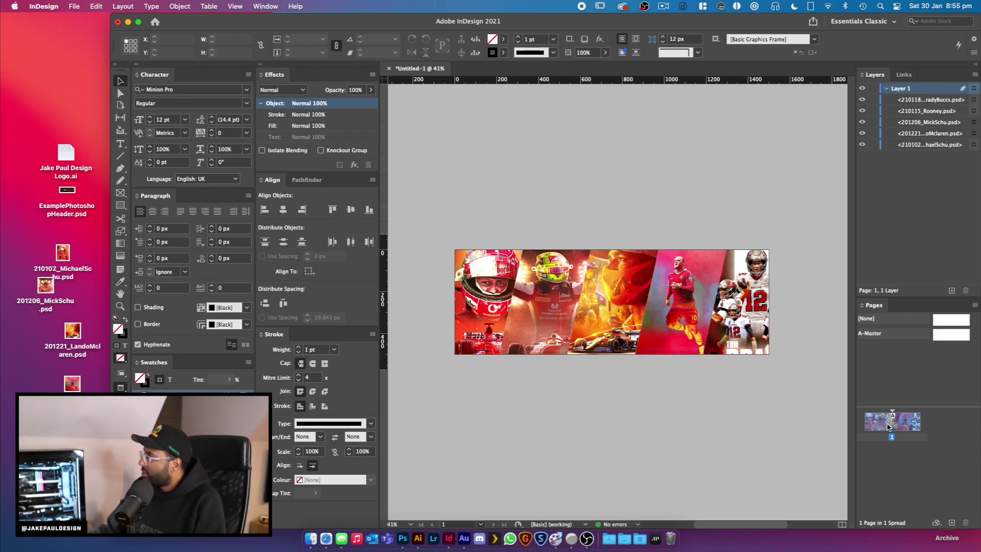
- Try adding a blank second page and selecting all the banner frames on page 1, and delete the blank page
{"action": "left_click", "coordinate": [951, 523]}
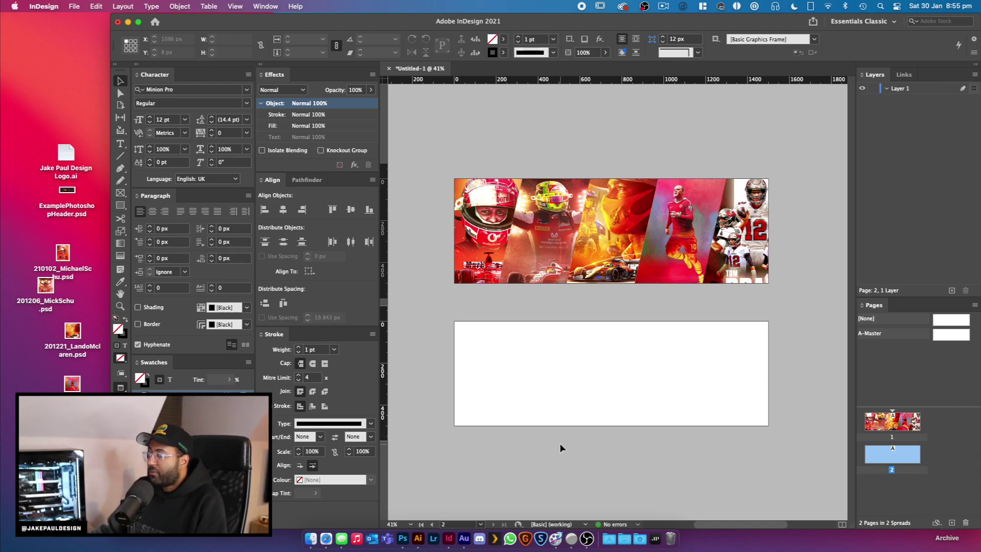
{"action": "left_click_drag", "start_coordinate": [412, 225], "coordinate": [767, 227]}
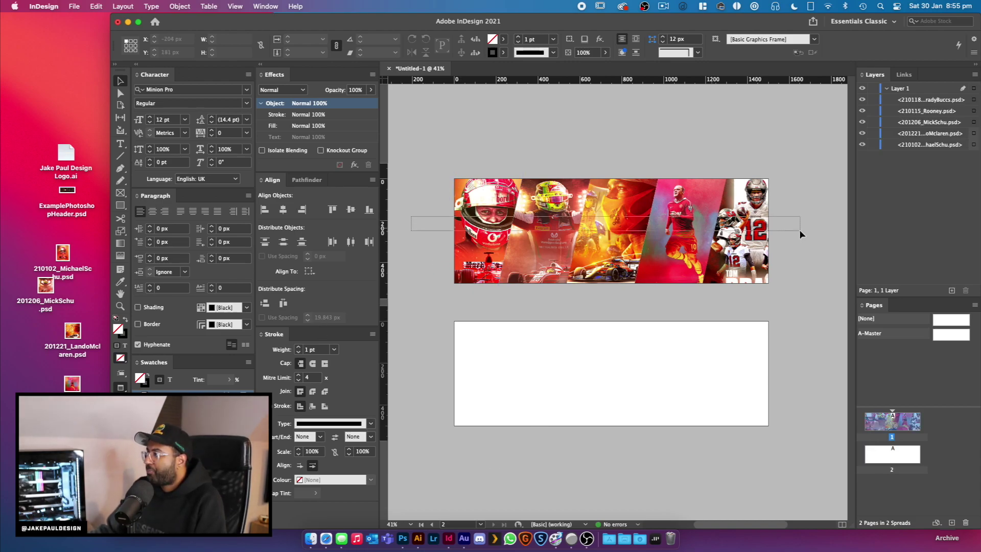
{"action": "scroll", "coordinate": [769, 235], "scroll_direction": "right", "scroll_amount": 2}
{"action": "left_click", "coordinate": [892, 453]}
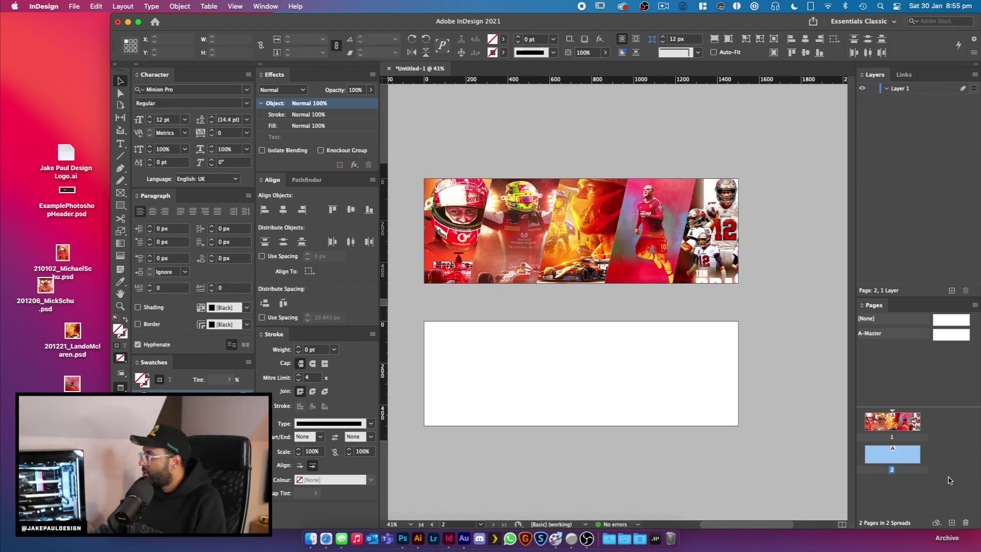
{"action": "left_click", "coordinate": [966, 523]}
- Duplicate the banner's spread to create a second page with the same artwork
{"action": "right_click", "coordinate": [911, 430]}
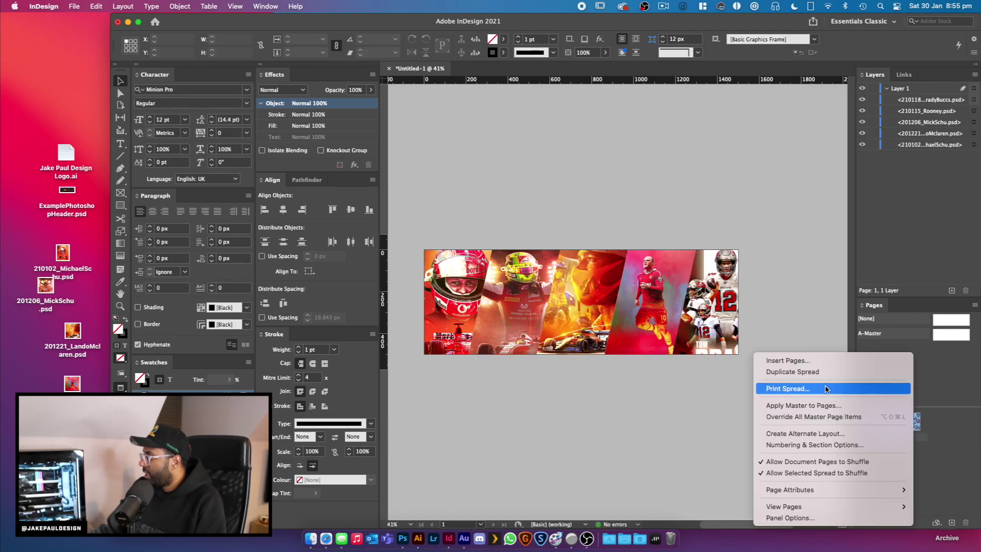
{"action": "left_click", "coordinate": [466, 393]}
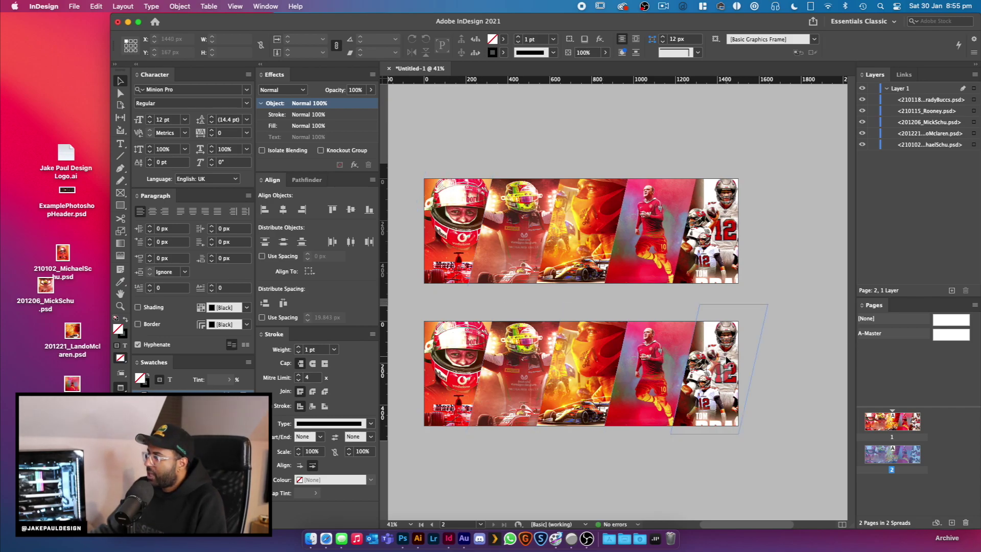
- Try moving the fifth frame on the duplicated page and undo the move
{"action": "left_click_drag", "start_coordinate": [730, 364], "coordinate": [695, 364]}
{"action": "key", "text": "super+z"}
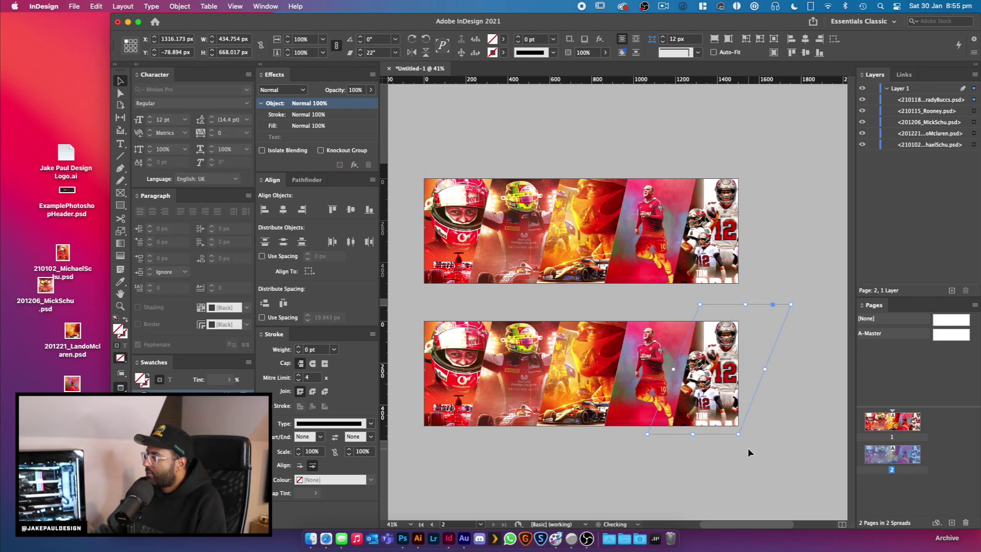
{"action": "left_click", "coordinate": [747, 448]}
- Shift the five slanted frames on page 2 alternately up and down for a staggered layout
{"action": "scroll", "coordinate": [610, 461], "scroll_direction": "left", "scroll_amount": 3}
{"action": "scroll", "coordinate": [613, 306], "scroll_direction": "right", "scroll_amount": 2}
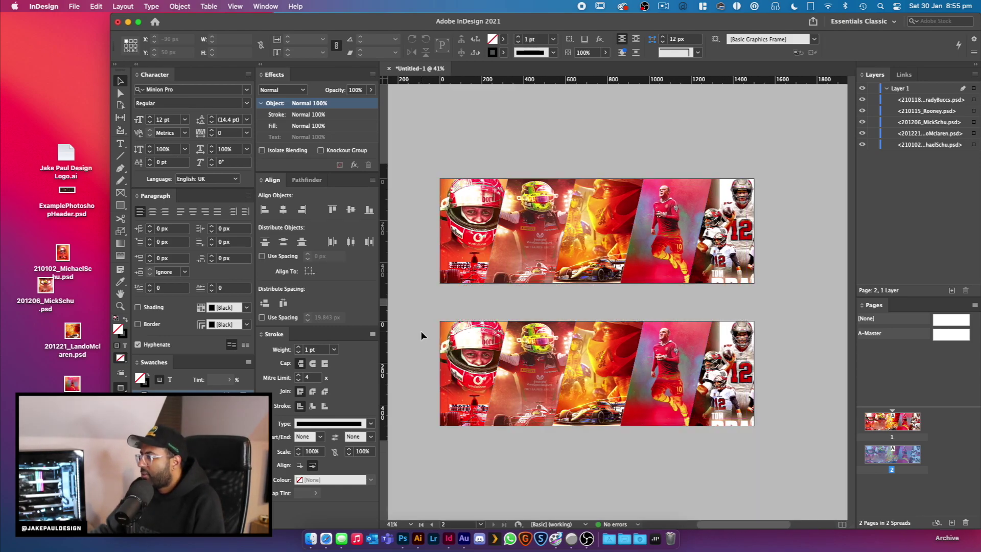
{"action": "left_click_drag", "start_coordinate": [560, 397], "coordinate": [665, 462]}
{"action": "left_click_drag", "start_coordinate": [767, 394], "coordinate": [769, 361]}
{"action": "left_click", "coordinate": [797, 432]}
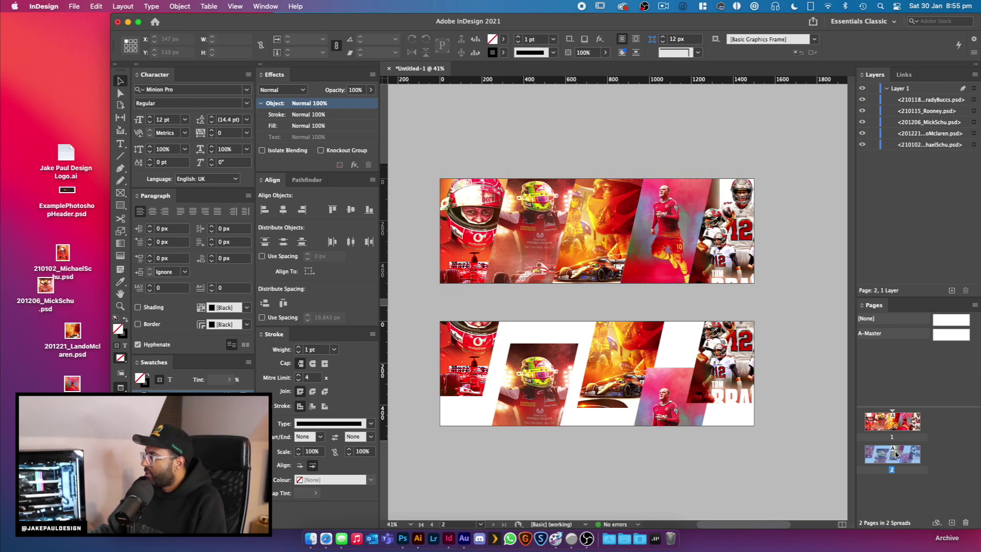
- Try duplicating page 2 as a third page, moving its slanted frames horizontally, and undo the last move
{"action": "left_click_drag", "start_coordinate": [900, 481], "coordinate": [901, 483]}
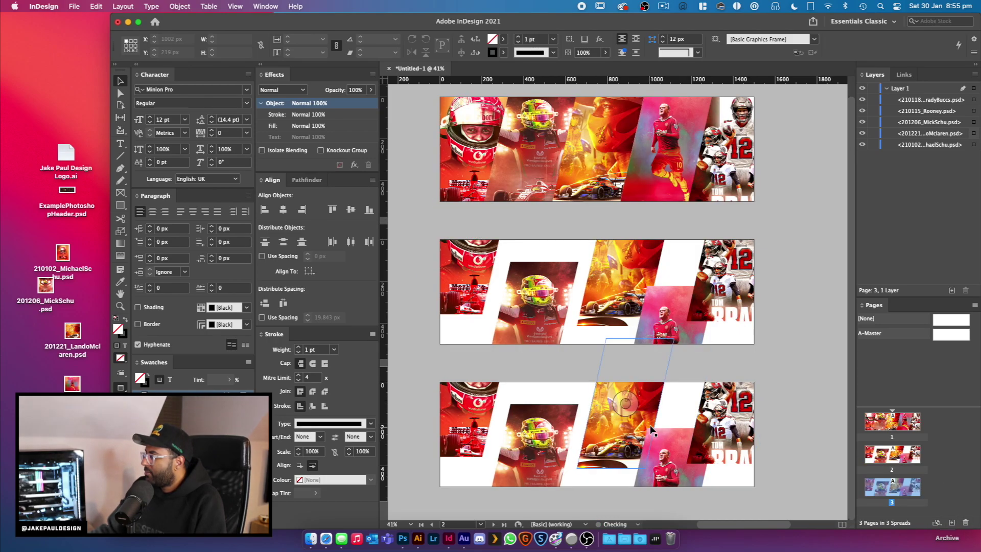
{"action": "left_click_drag", "start_coordinate": [519, 435], "coordinate": [485, 435]}
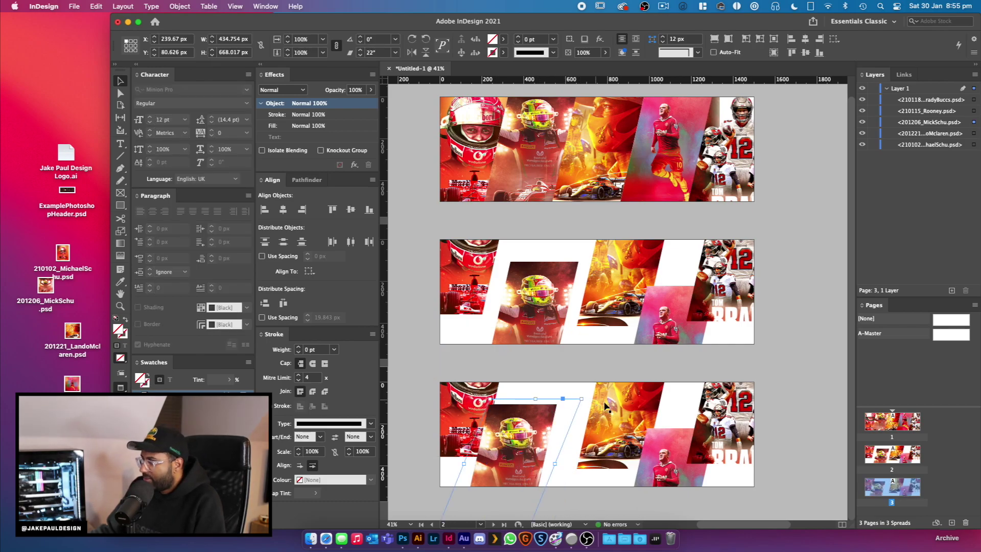
{"action": "left_click", "coordinate": [616, 428]}
{"action": "left_click_drag", "start_coordinate": [616, 428], "coordinate": [612, 428]}
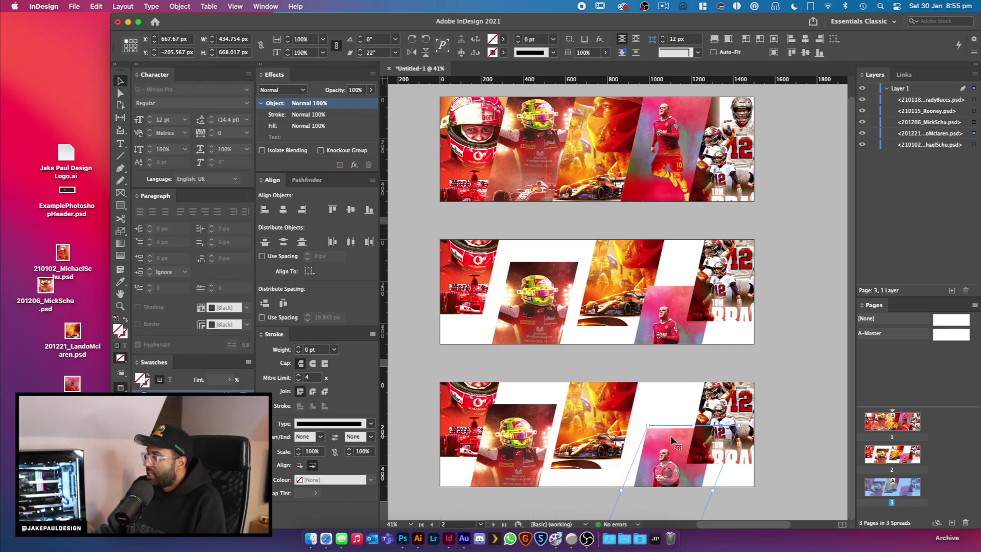
{"action": "left_click_drag", "start_coordinate": [674, 444], "coordinate": [655, 442]}
{"action": "left_click_drag", "start_coordinate": [716, 434], "coordinate": [730, 414]}
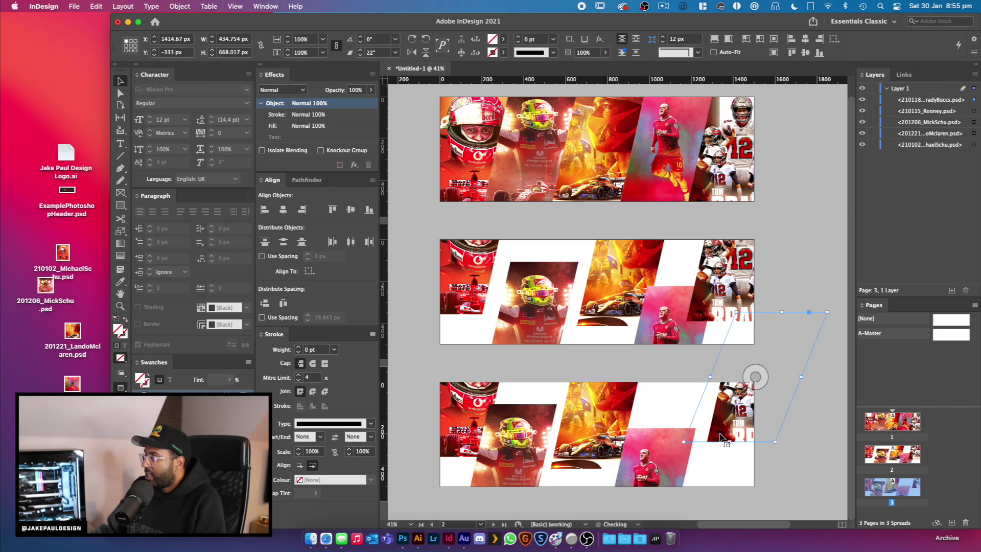
{"action": "key", "text": "super+z"}
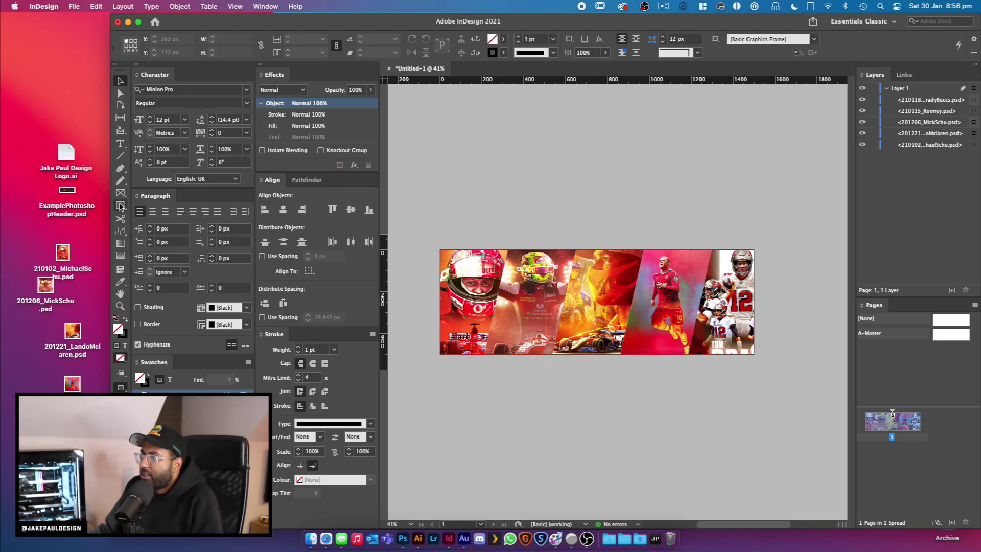
- Preview ExamplePhotoshopHeader.psd from the desktop to check the example header's dark overlay and logo
{"action": "left_click", "coordinate": [60, 214]}
{"action": "key", "text": "space"}
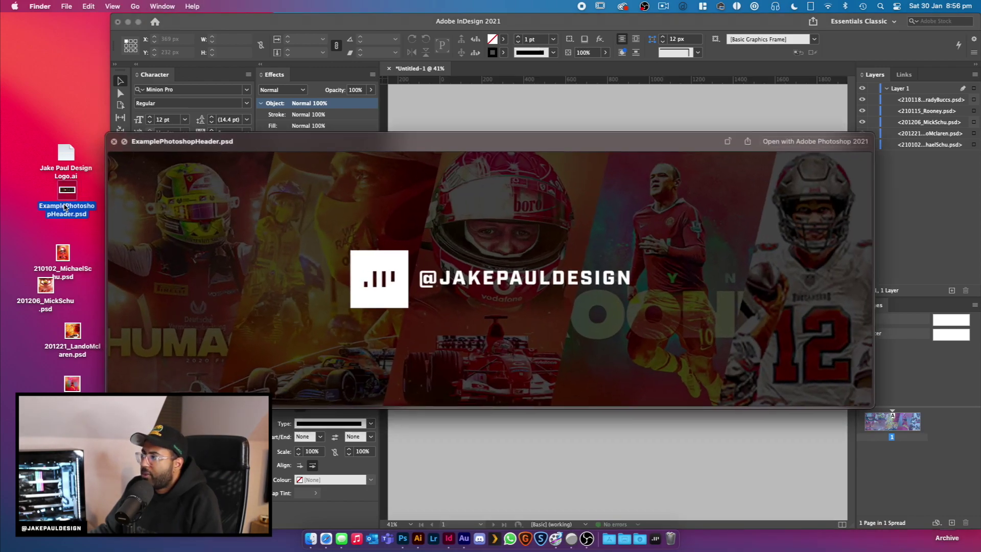
{"action": "key", "text": "space"}
{"action": "left_click", "coordinate": [254, 201]}
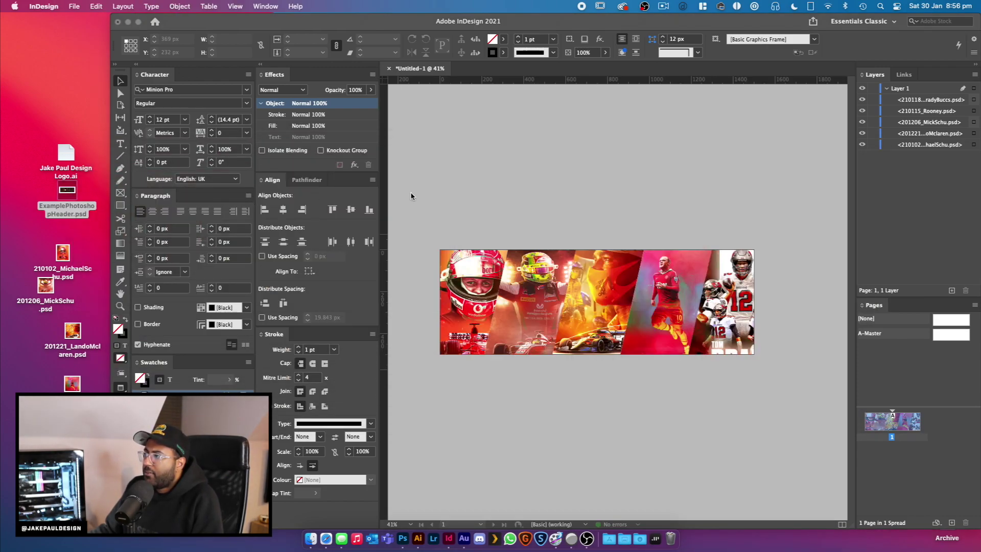
- Draw a rectangle about 1674 x 588 px covering the whole banner and fill it with black, without a stroke
{"action": "left_click", "coordinate": [121, 206]}
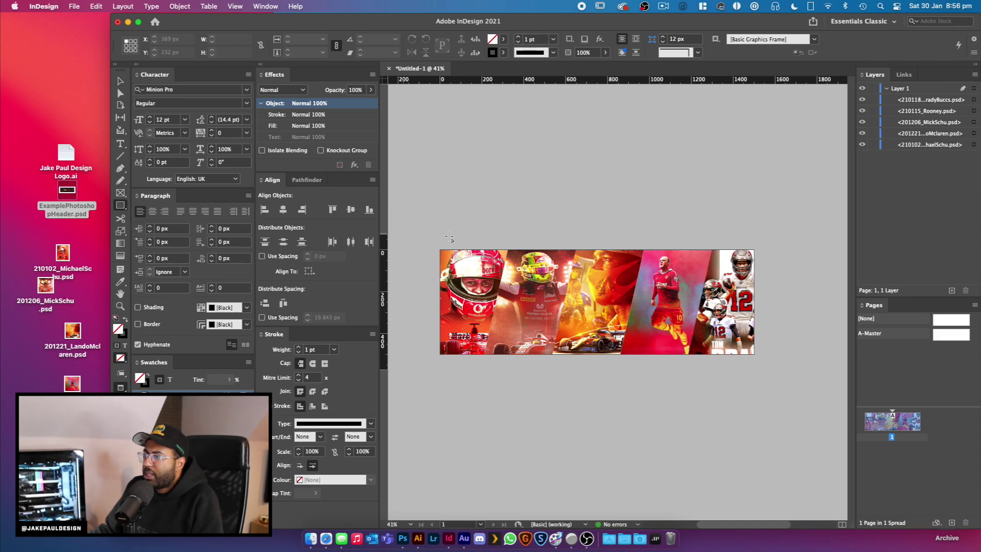
{"action": "left_click_drag", "start_coordinate": [427, 240], "coordinate": [771, 359]}
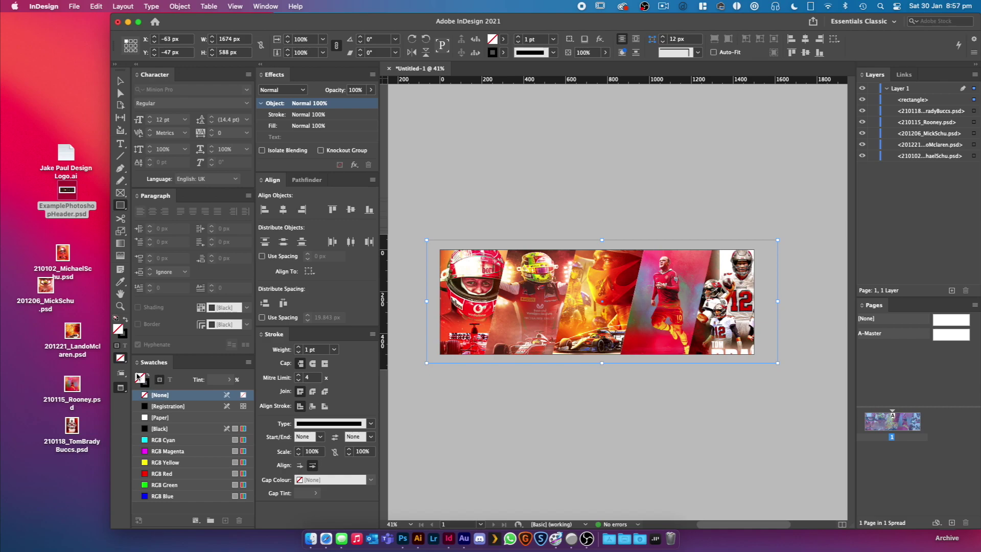
{"action": "left_click", "coordinate": [152, 431]}
{"action": "left_click", "coordinate": [152, 395]}
{"action": "left_click", "coordinate": [149, 378]}
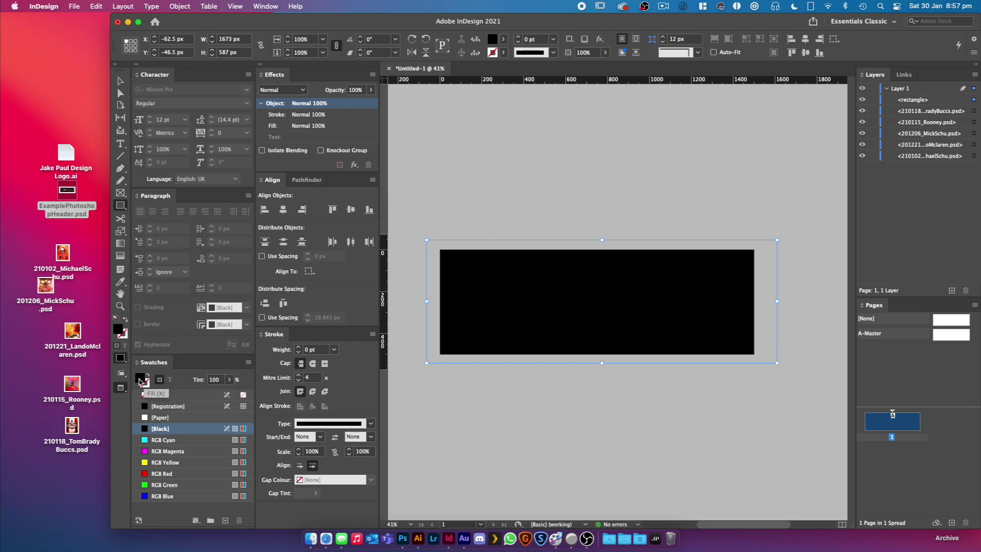
- Lower the black overlay rectangle's opacity to about 74%, keeping its Normal blend mode
{"action": "key", "text": "v"}
{"action": "left_click", "coordinate": [371, 90]}
{"action": "mouse_move", "coordinate": [371, 103]}
{"action": "left_mouse_down"}
{"action": "mouse_move", "coordinate": [329, 105]}
{"action": "mouse_move", "coordinate": [362, 104]}
{"action": "left_mouse_up"}
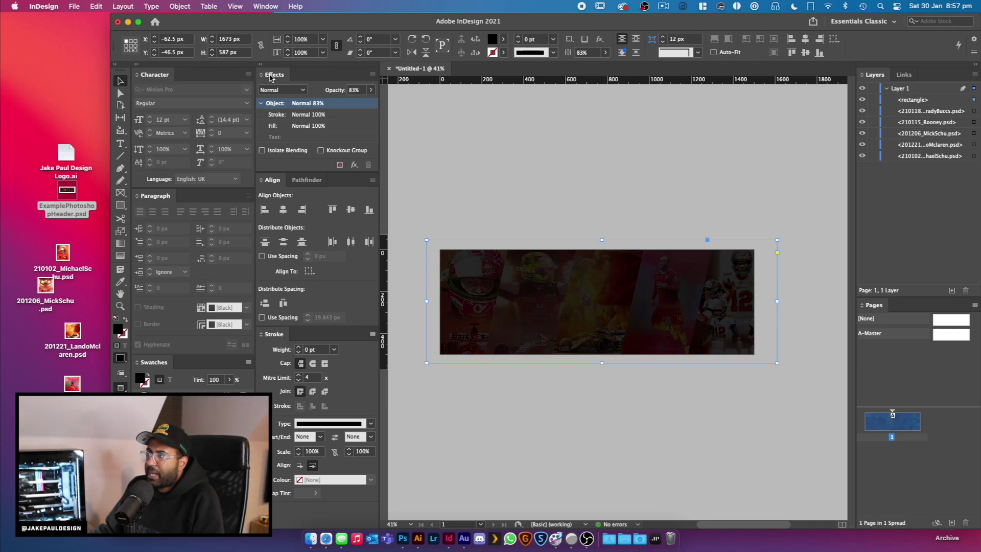
{"action": "left_click", "coordinate": [284, 90]}
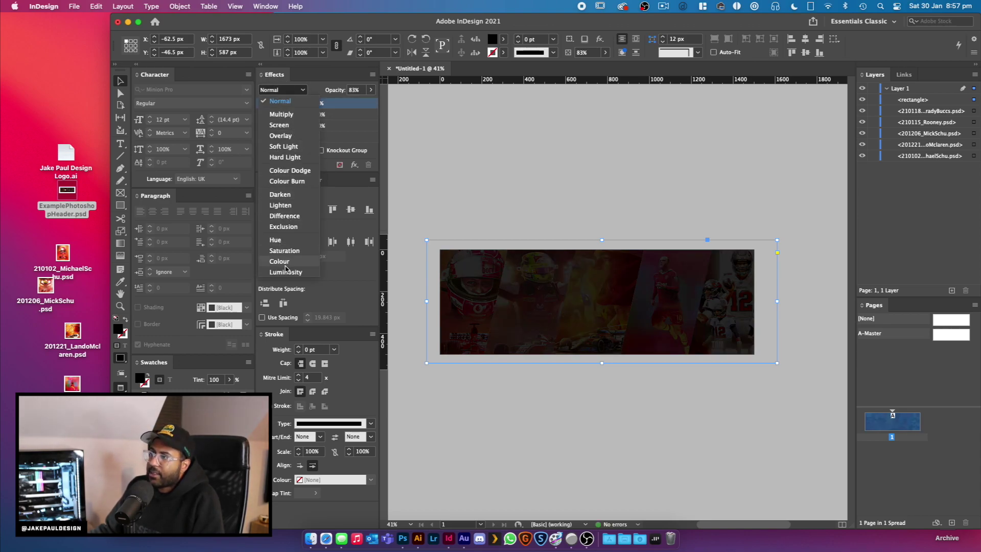
{"action": "left_click", "coordinate": [295, 90]}
{"action": "left_click", "coordinate": [373, 92]}
{"action": "left_click_drag", "start_coordinate": [364, 104], "coordinate": [338, 105]}
{"action": "left_click", "coordinate": [263, 5]}
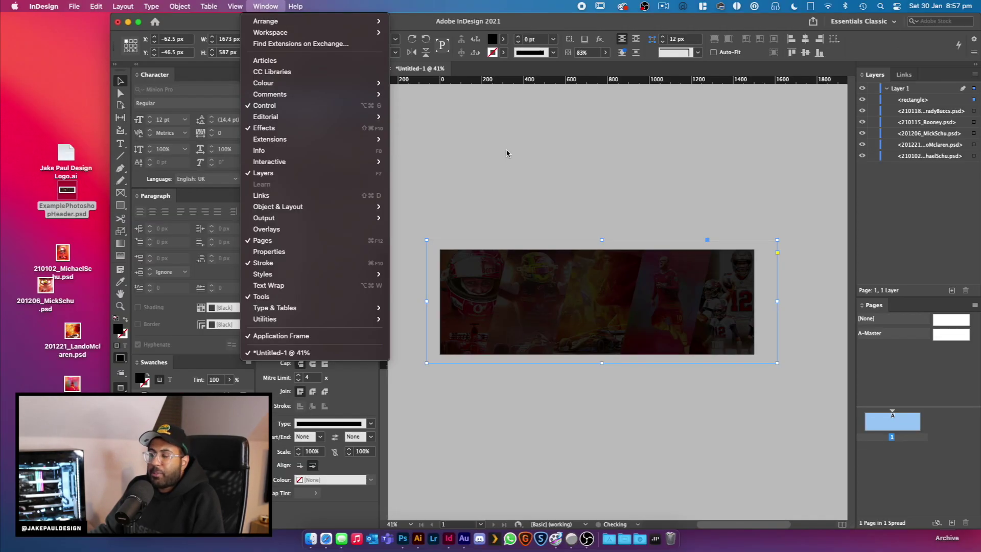
{"action": "left_click", "coordinate": [723, 289]}
{"action": "left_click", "coordinate": [371, 90]}
{"action": "left_click_drag", "start_coordinate": [366, 105], "coordinate": [357, 107]}
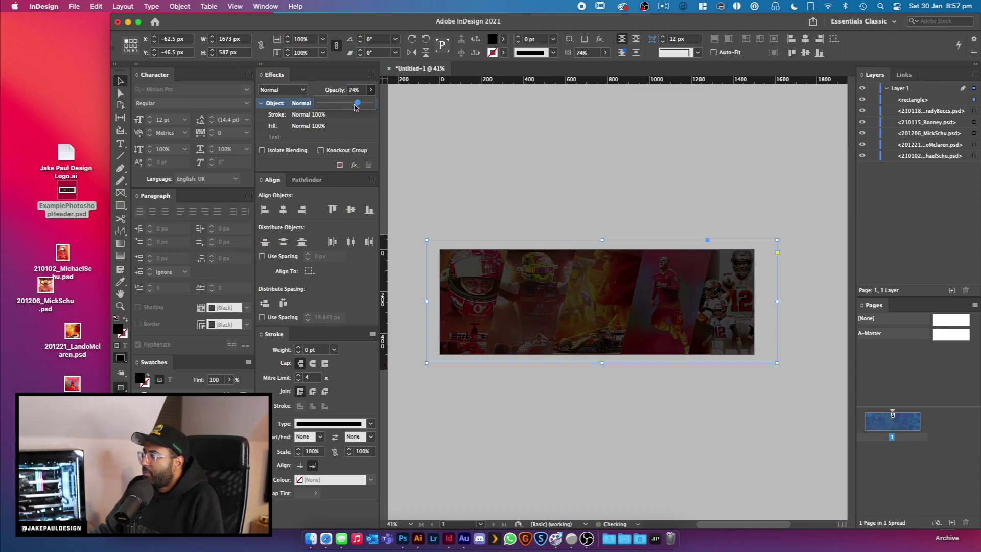
{"action": "left_click", "coordinate": [398, 255]}
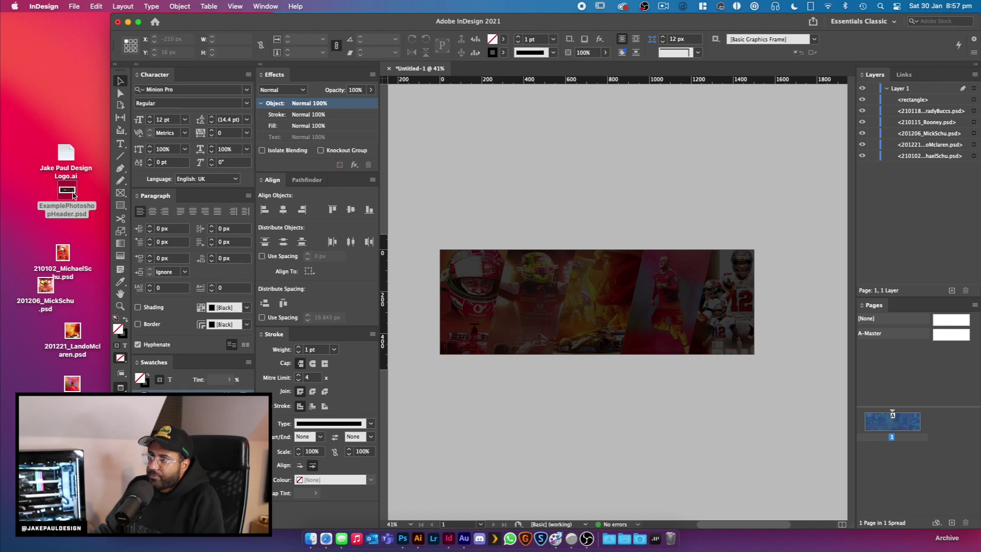
- Place Jake Paul Design Logo.ai from the desktop over the banner and scale it to about 626 x 130 px
{"action": "left_click", "coordinate": [65, 164]}
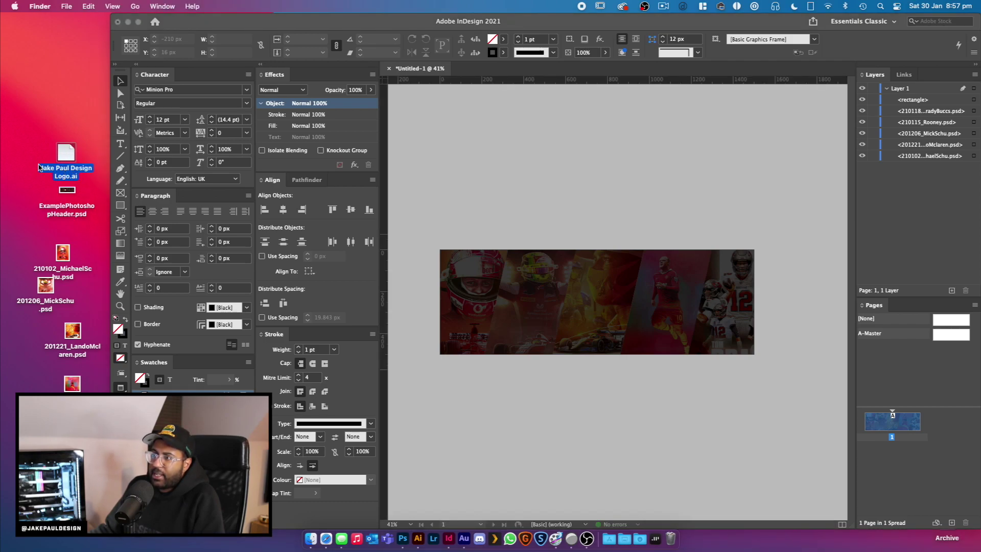
{"action": "left_click_drag", "start_coordinate": [66, 174], "coordinate": [407, 233]}
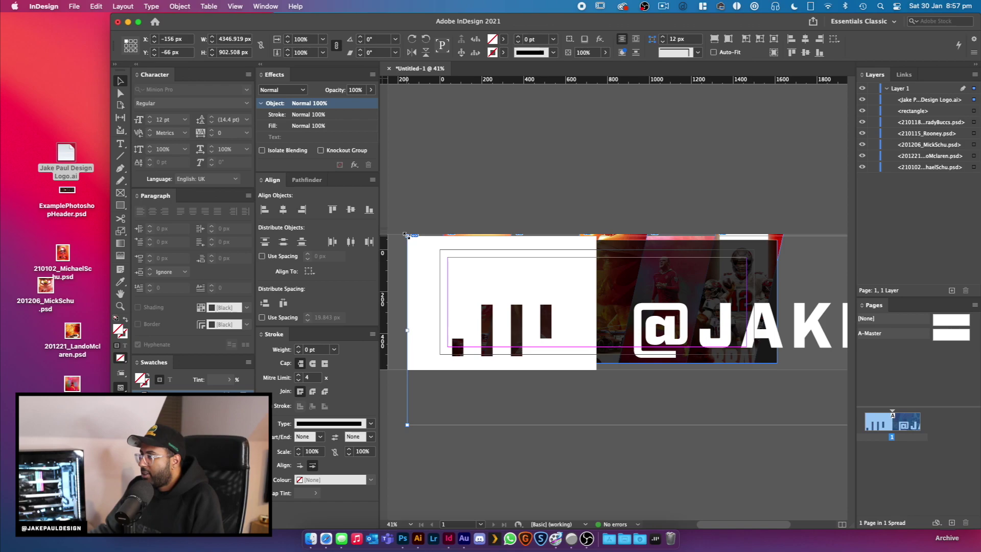
{"action": "left_click_drag", "start_coordinate": [405, 234], "coordinate": [700, 316]}
{"action": "left_click_drag", "start_coordinate": [837, 322], "coordinate": [628, 285]}
{"action": "left_click_drag", "start_coordinate": [732, 279], "coordinate": [591, 280]}
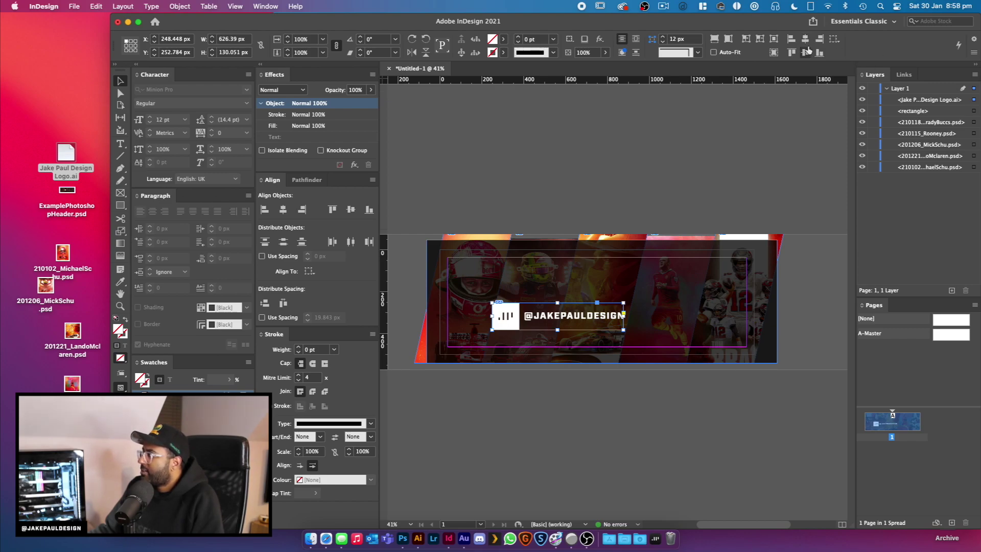
- Centre the logo horizontally and vertically relative to the page and preview the banner without guides
{"action": "left_click", "coordinate": [834, 39]}
{"action": "left_click", "coordinate": [890, 77]}
{"action": "left_click", "coordinate": [805, 39]}
{"action": "left_click", "coordinate": [806, 53]}
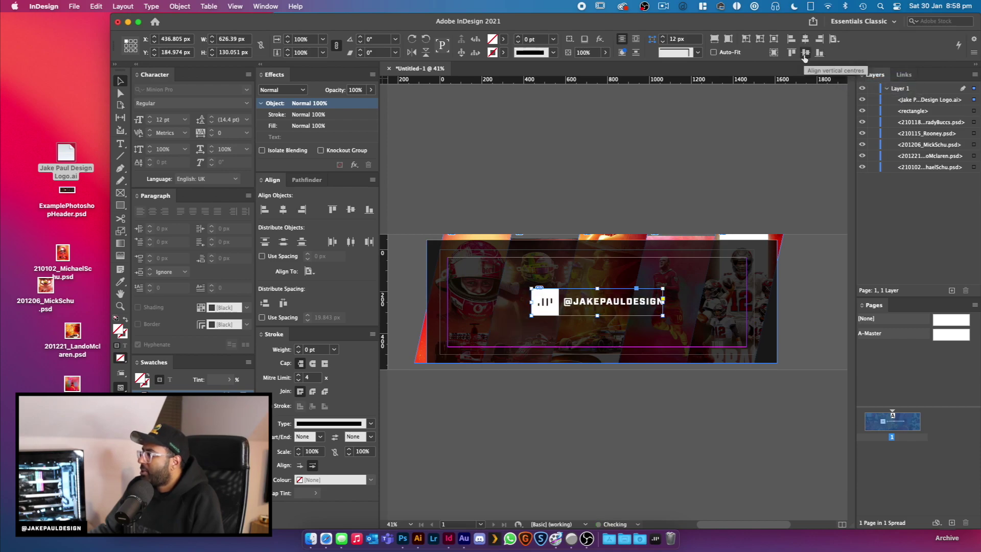
{"action": "left_click", "coordinate": [792, 326]}
{"action": "key", "text": "w"}
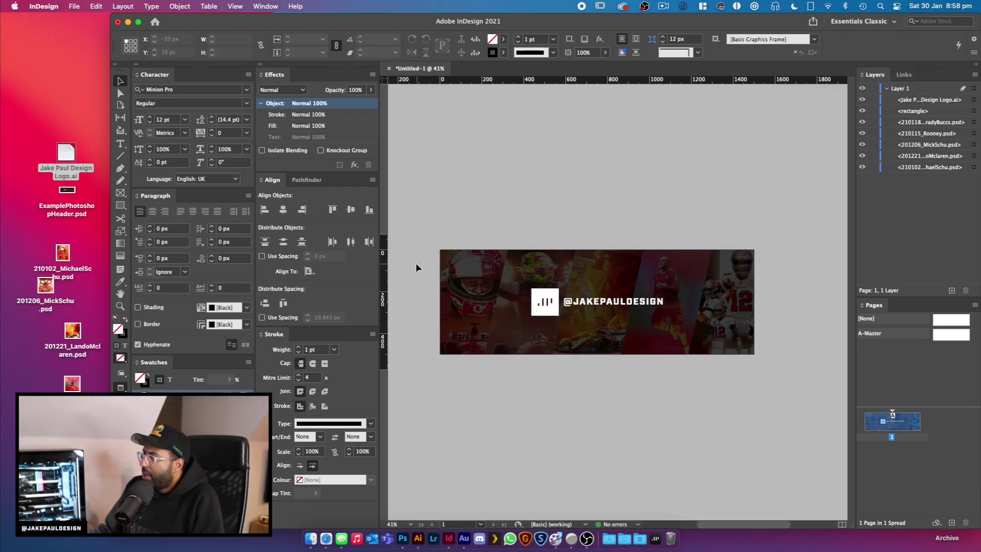
{"action": "left_click", "coordinate": [563, 348]}
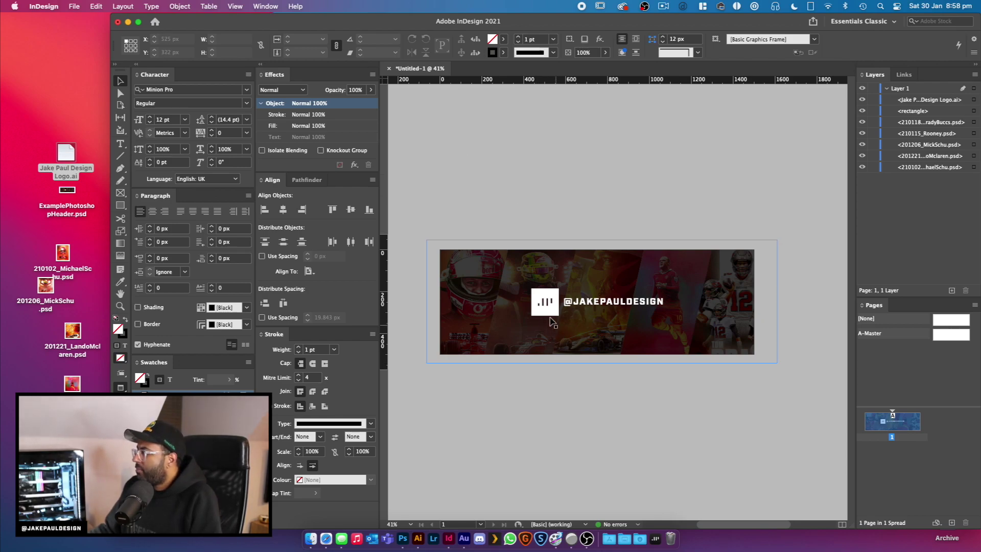
{"action": "left_click", "coordinate": [419, 282]}
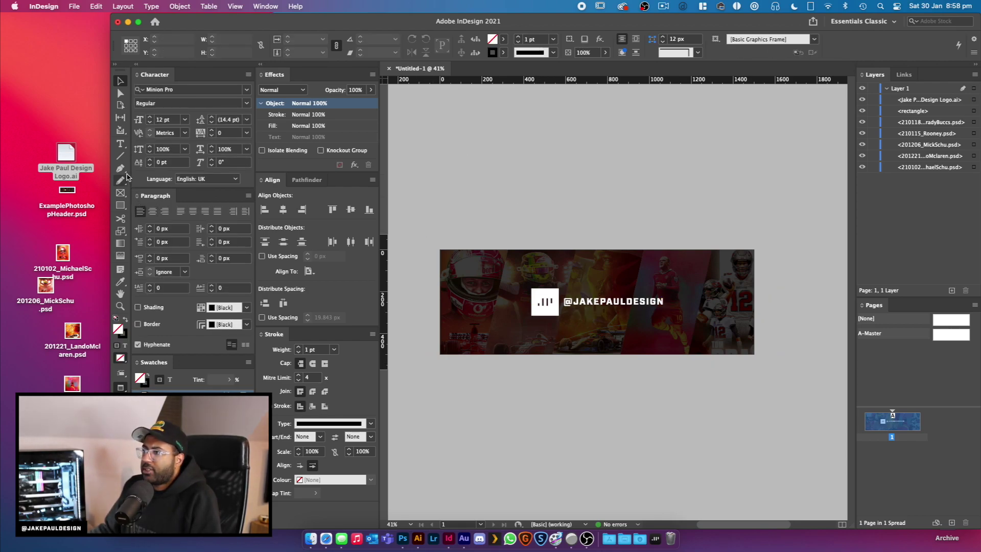
{"action": "key", "text": "t"}
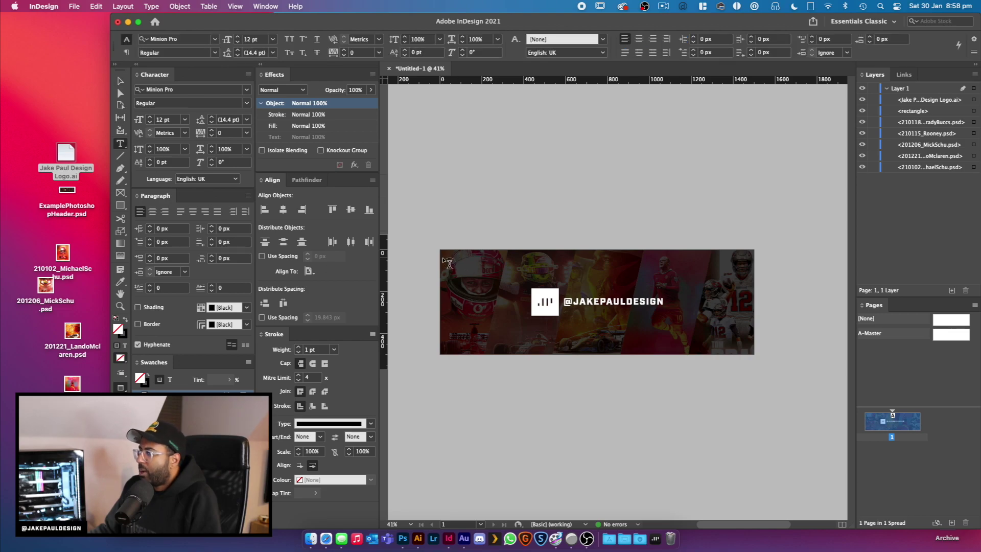
{"action": "left_click_drag", "start_coordinate": [495, 265], "coordinate": [745, 286]}
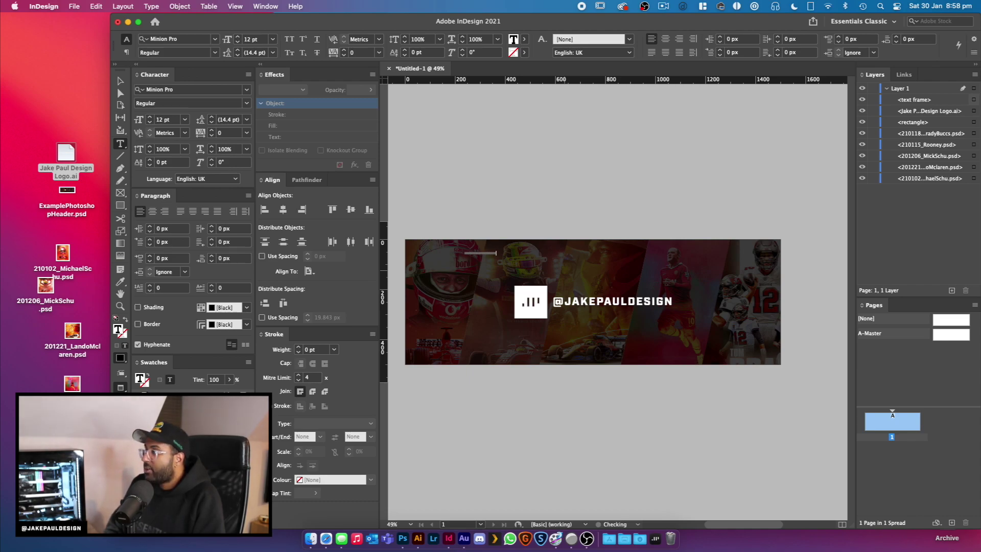
{"action": "scroll", "coordinate": [462, 261], "scroll_direction": "up", "scroll_amount": 5}
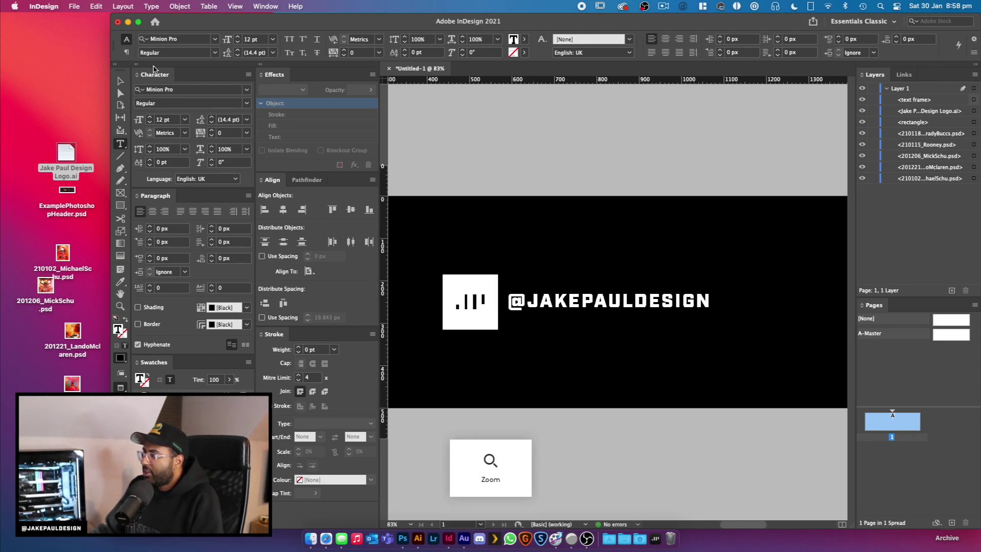
{"action": "left_click", "coordinate": [122, 80]}
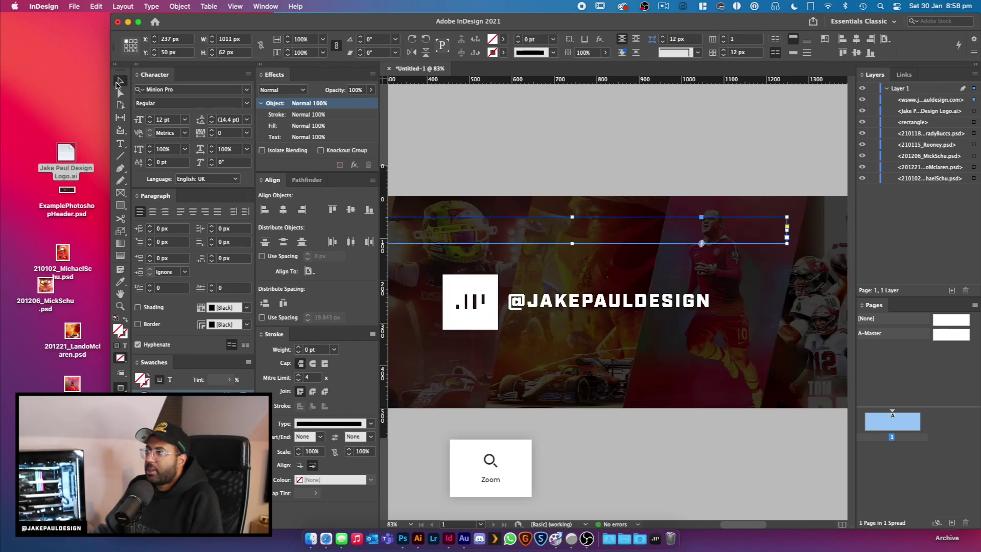
- Format the website address above the logo as white text in Integral CF Regular at 21 pt
{"action": "left_click_drag", "start_coordinate": [475, 182], "coordinate": [651, 216]}
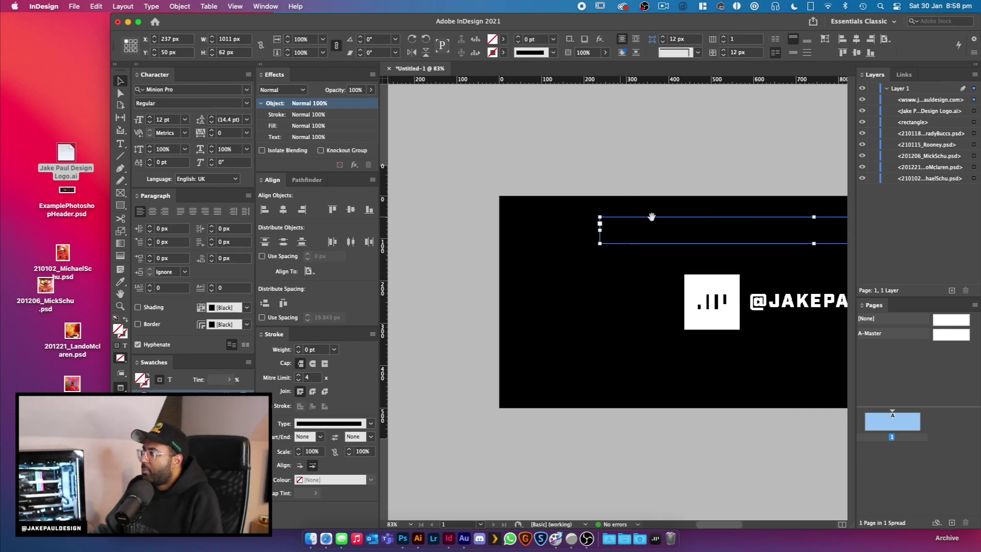
{"action": "scroll", "coordinate": [644, 241], "scroll_direction": "up", "scroll_amount": 3}
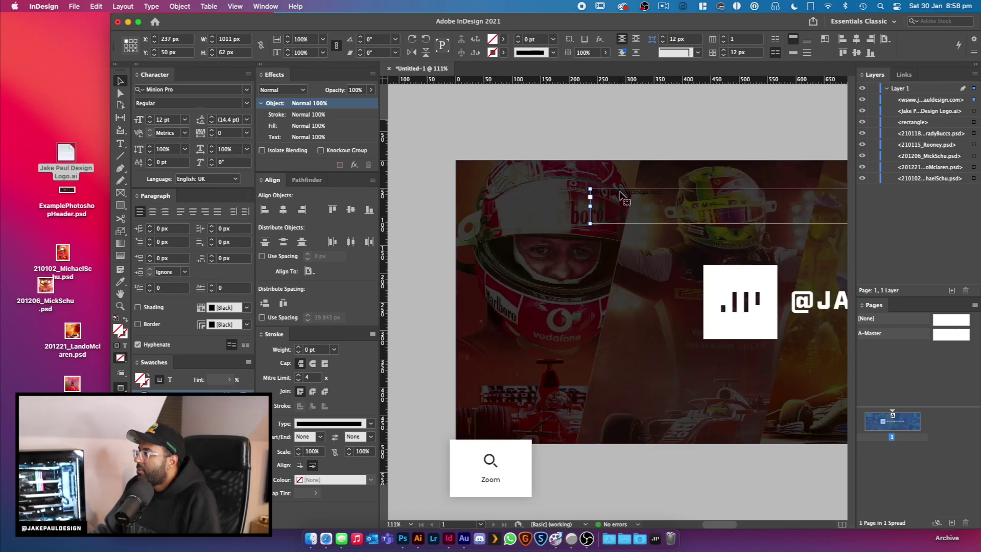
{"action": "scroll", "coordinate": [621, 199], "scroll_direction": "right", "scroll_amount": 5}
{"action": "scroll", "coordinate": [620, 201], "scroll_direction": "down", "scroll_amount": 2}
{"action": "scroll", "coordinate": [551, 222], "scroll_direction": "right", "scroll_amount": 3}
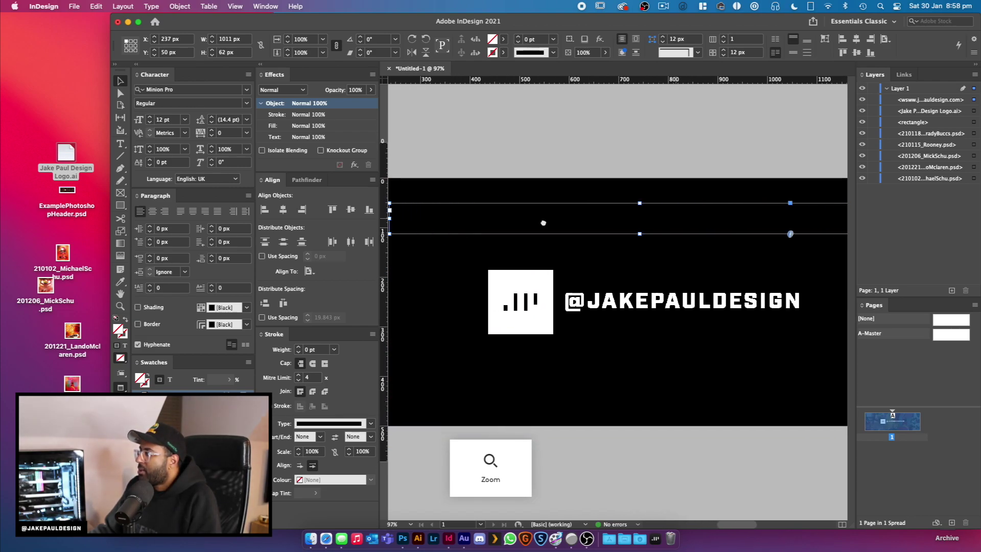
{"action": "scroll", "coordinate": [551, 222], "scroll_direction": "down", "scroll_amount": 5}
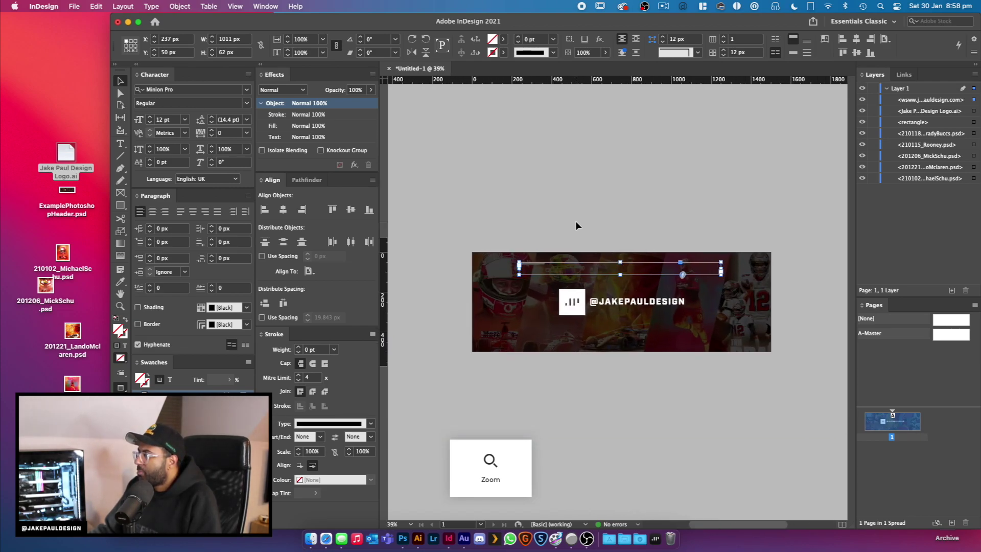
{"action": "scroll", "coordinate": [575, 225], "scroll_direction": "up", "scroll_amount": 1}
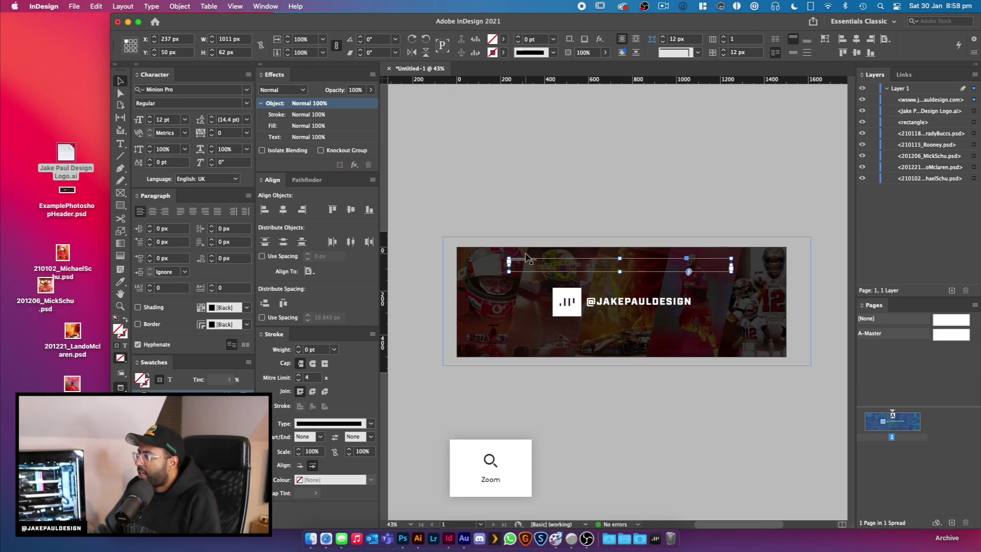
{"action": "key", "text": "super+equal"}
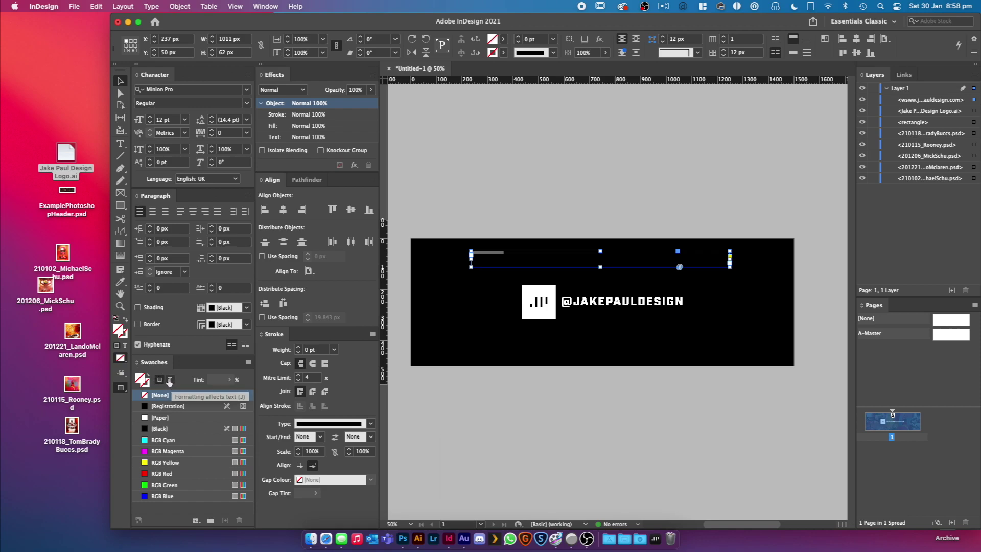
{"action": "left_click", "coordinate": [170, 381]}
{"action": "left_click", "coordinate": [172, 428]}
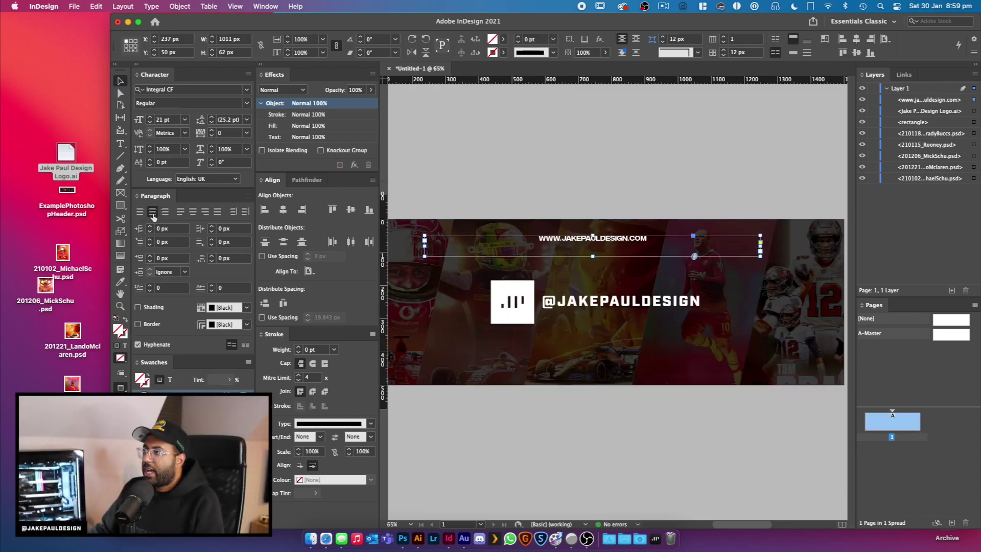
- Compare right and left paragraph alignment for the website address, returning the text to centred
{"action": "left_click", "coordinate": [164, 211]}
{"action": "left_click", "coordinate": [140, 211]}
{"action": "left_click", "coordinate": [165, 211]}
{"action": "left_click", "coordinate": [152, 212]}
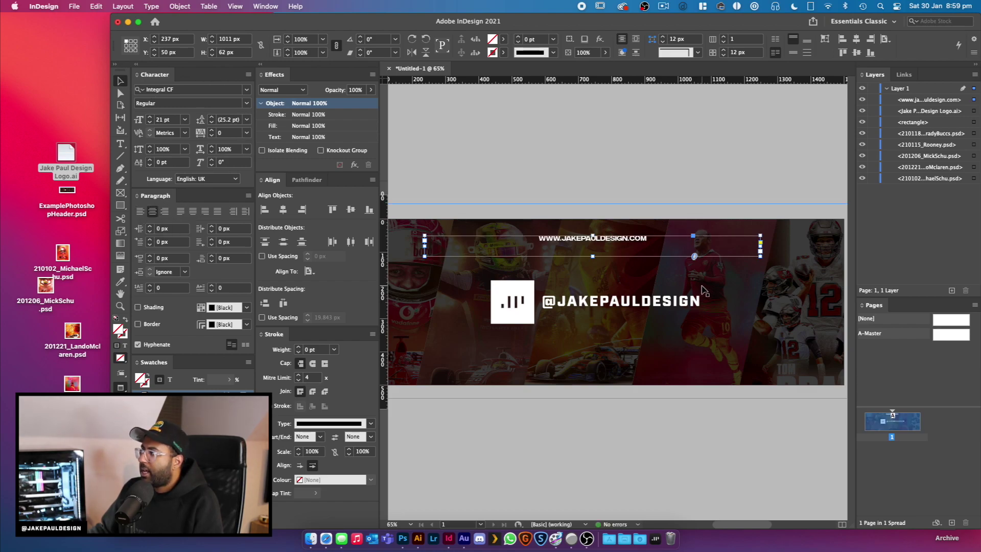
- Fit the website address text frame tightly to its content
{"action": "right_click", "coordinate": [594, 242]}
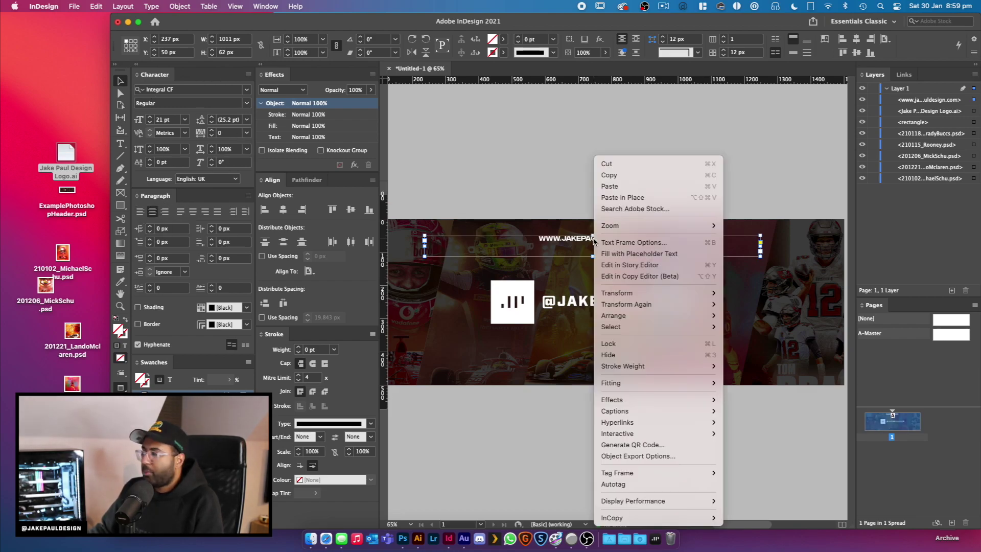
{"action": "mouse_move", "coordinate": [632, 384]}
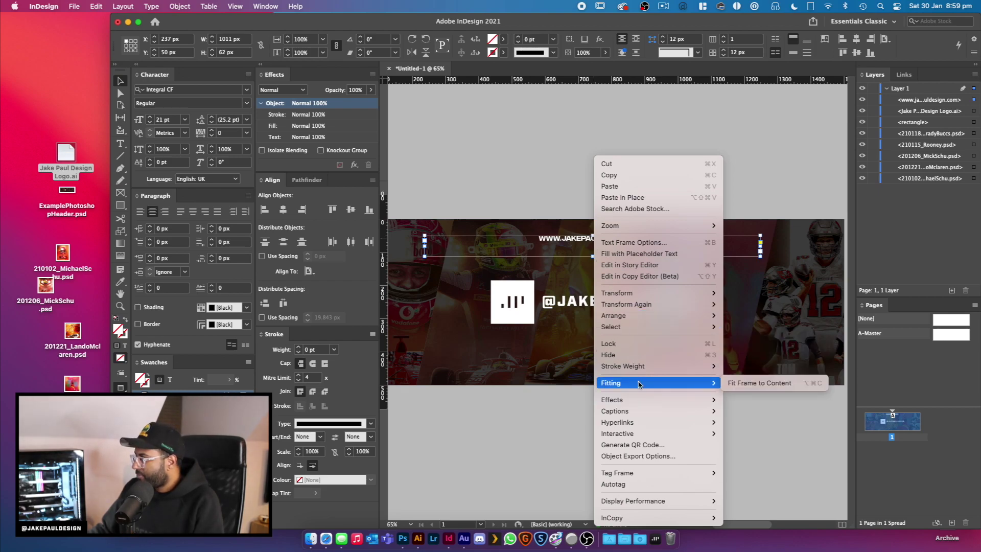
{"action": "left_click", "coordinate": [770, 388]}
{"action": "key", "text": "w"}
{"action": "left_click_drag", "start_coordinate": [589, 239], "coordinate": [591, 239]}
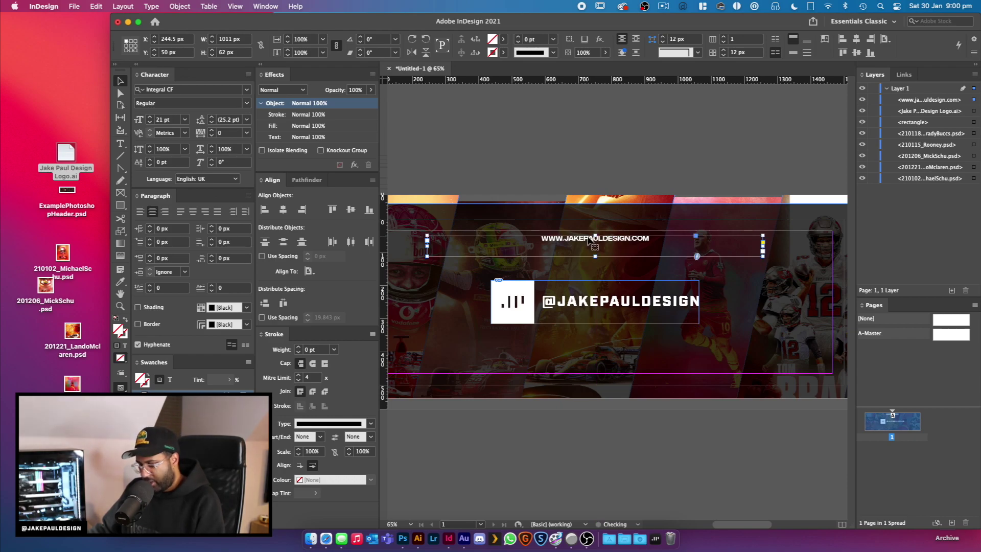
{"action": "key", "text": "super+alt+c"}
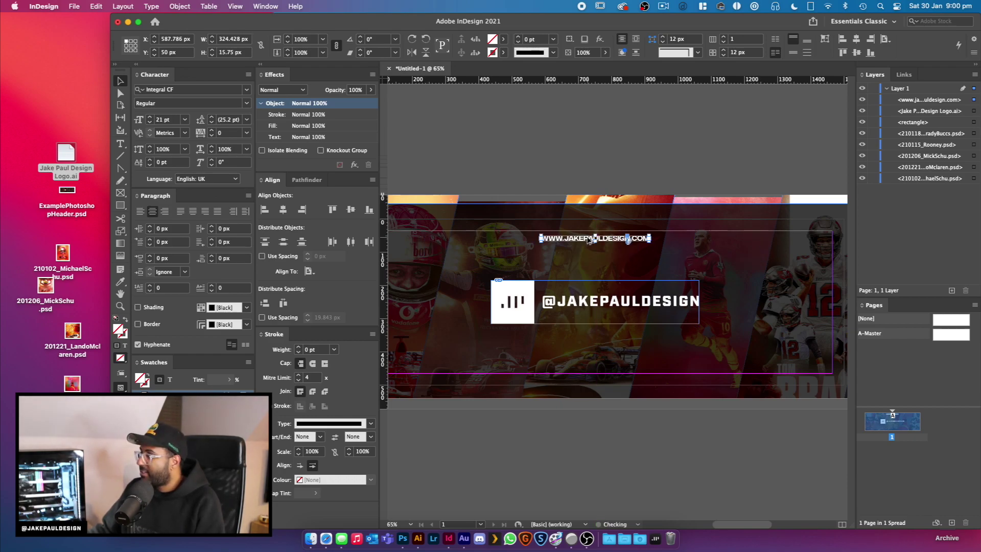
- Move the website address frame to X 704 px and try adding filler characters before the end of the address
{"action": "left_click_drag", "start_coordinate": [585, 241], "coordinate": [639, 242]}
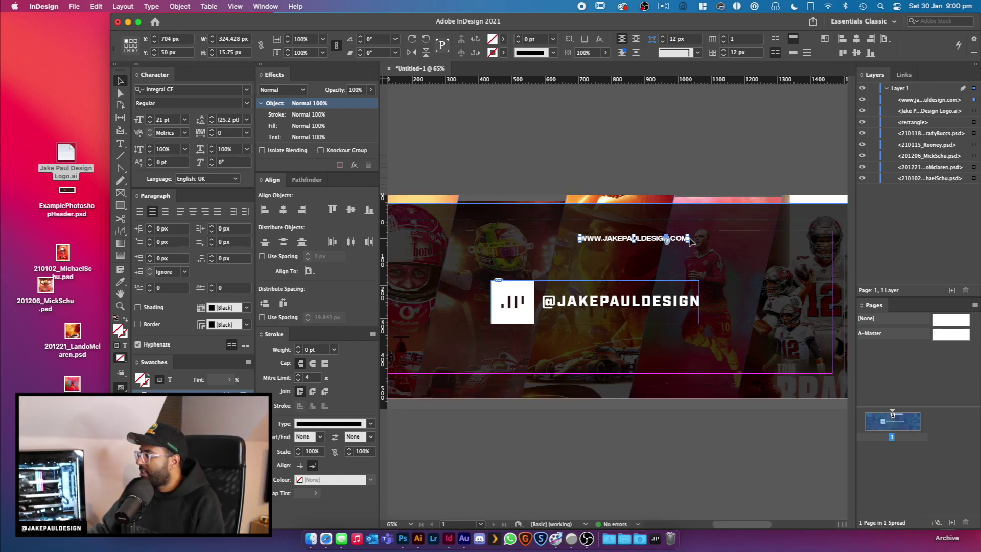
{"action": "double_click", "coordinate": [689, 239]}
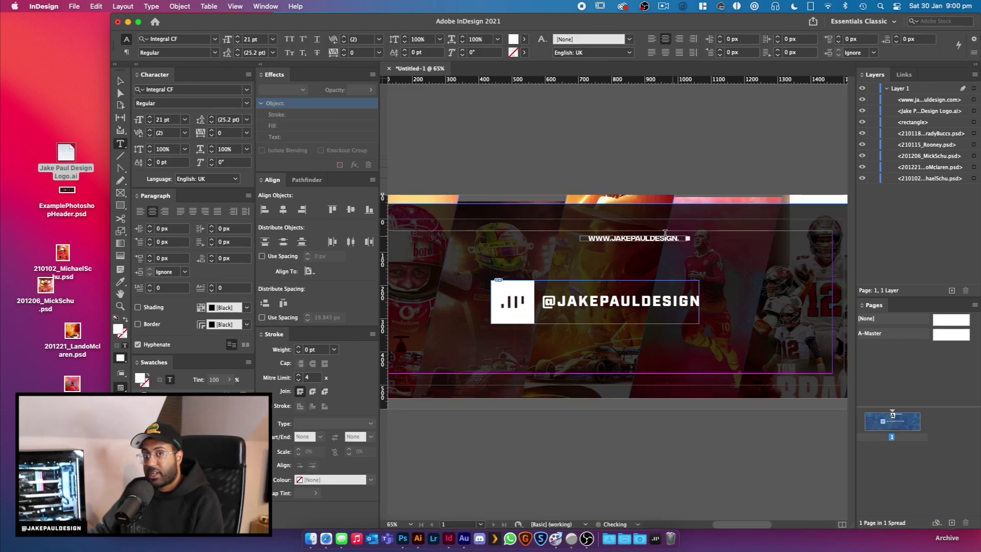
{"action": "key", "text": "Escape"}
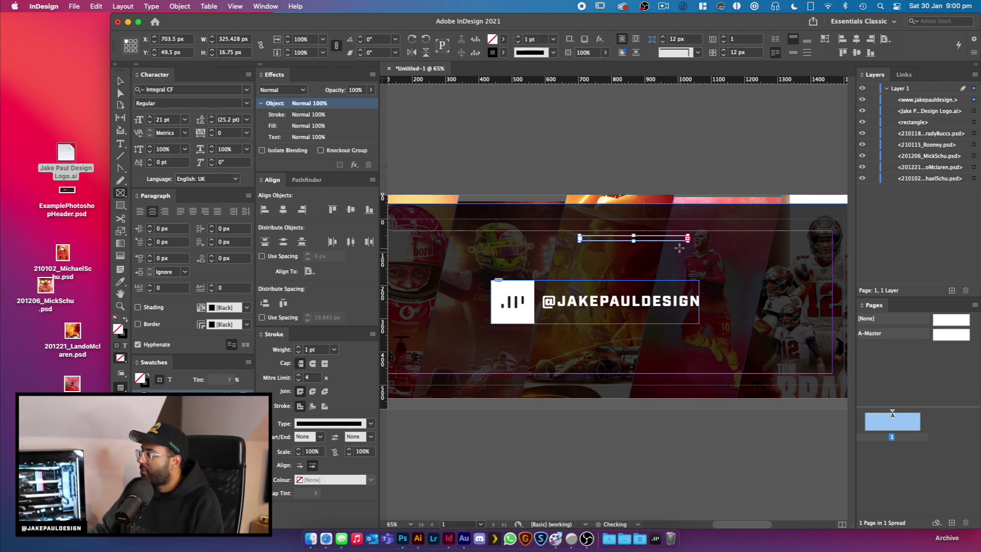
{"action": "key", "text": "v"}
{"action": "key", "text": "super+z"}
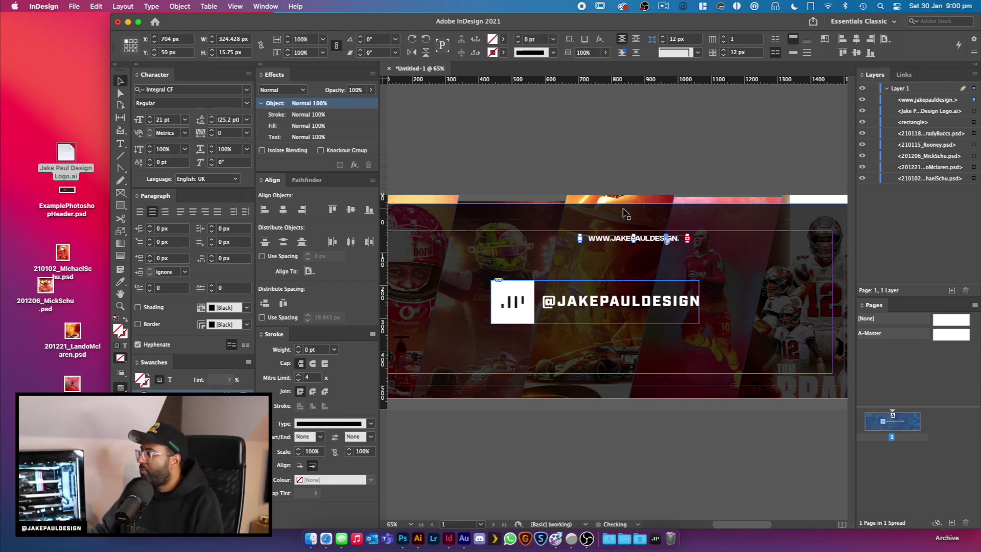
{"action": "left_click", "coordinate": [619, 193]}
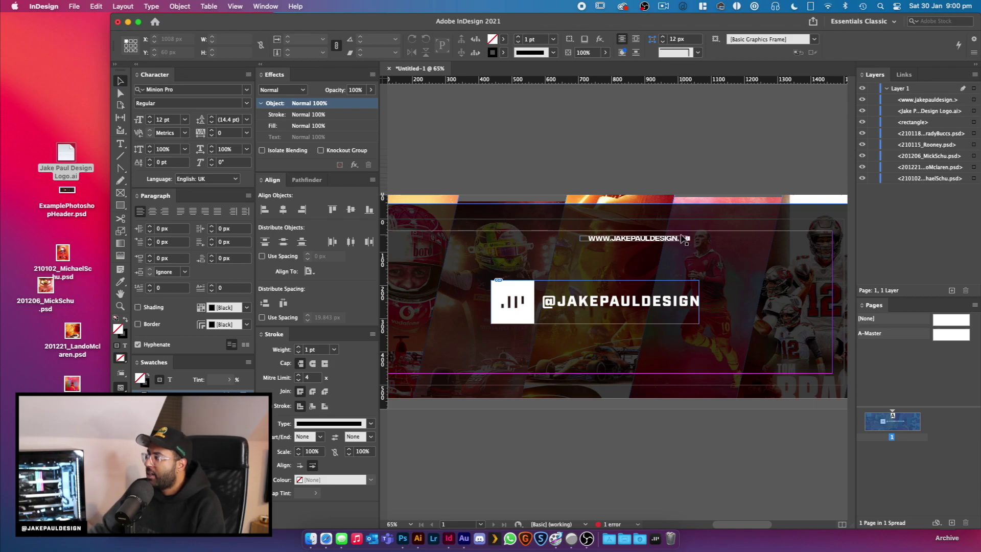
- Try widening the overset website frame to about 612 px, undo that, and fit the frame to its content instead
{"action": "left_click_drag", "start_coordinate": [688, 238], "coordinate": [777, 246]}
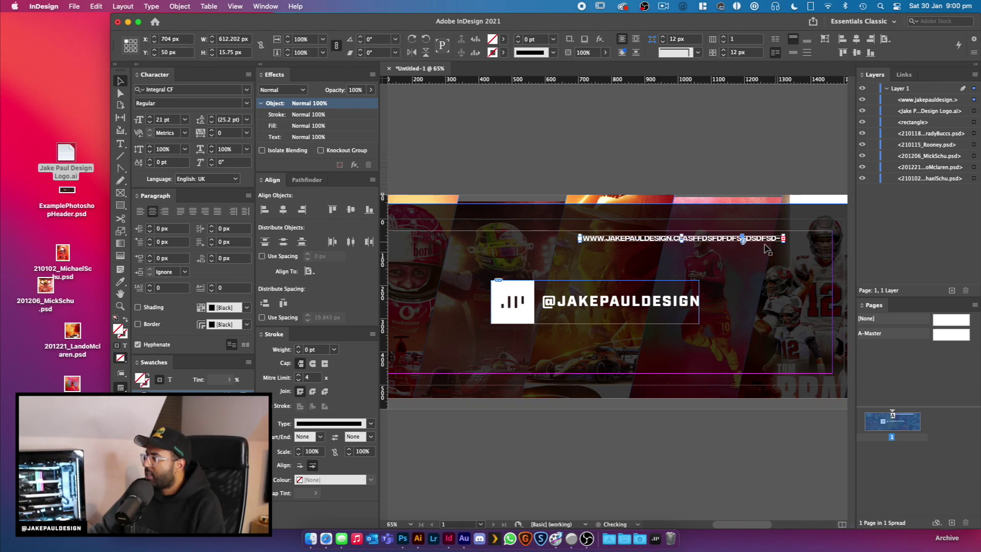
{"action": "key", "text": "super+z"}
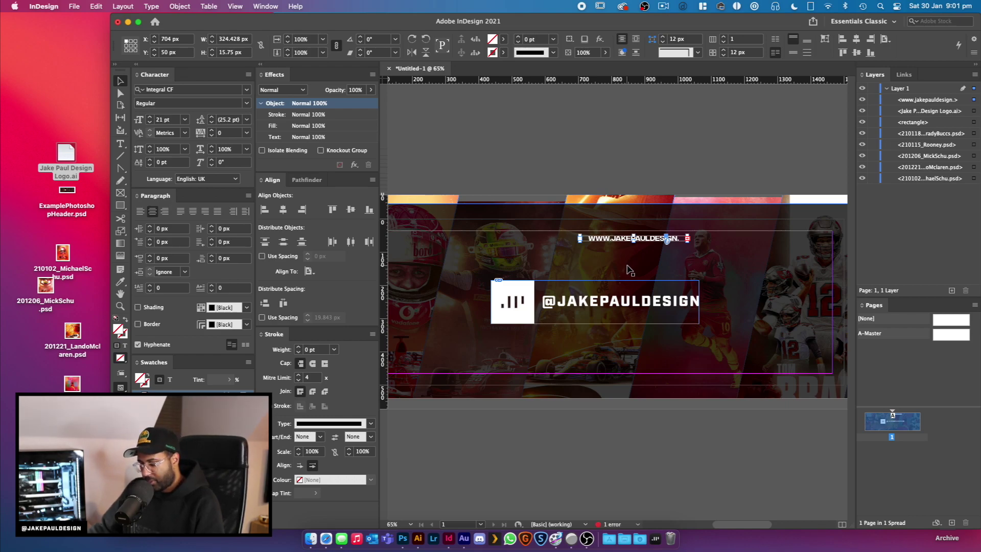
{"action": "key", "text": "super+alt+c"}
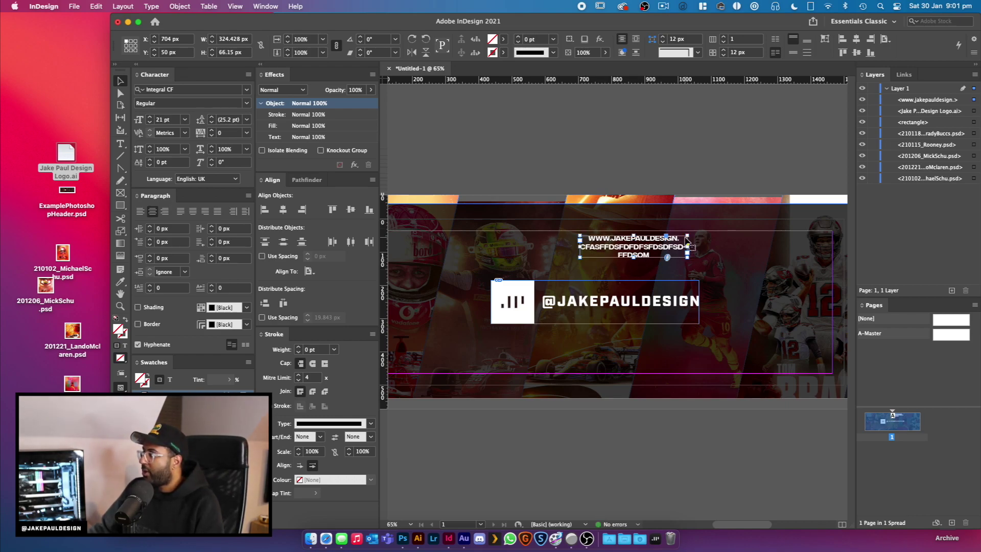
- Undo the frame fitting and the filler characters added to the website address
{"action": "double_click", "coordinate": [593, 250]}
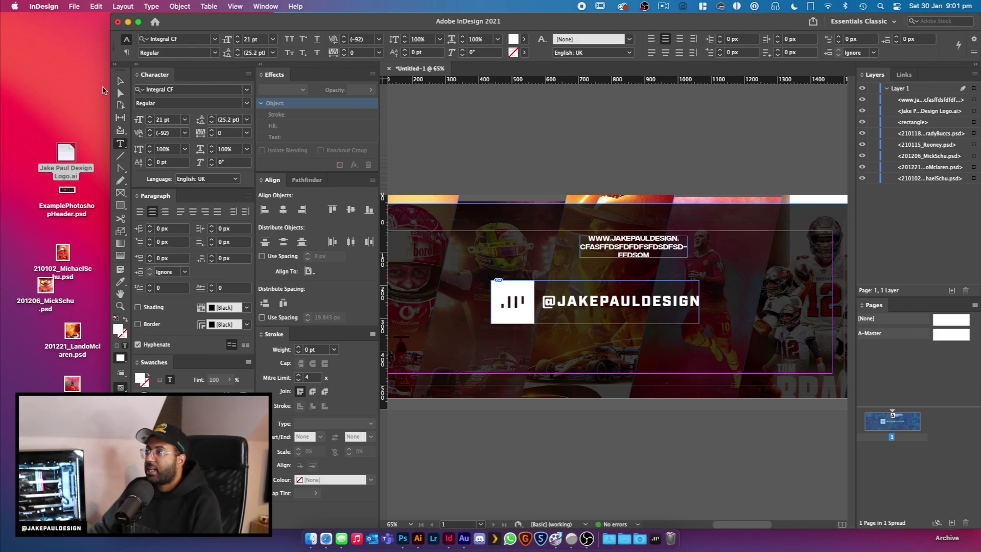
{"action": "left_click", "coordinate": [121, 81]}
{"action": "key", "text": "super+z"}
{"action": "key", "text": "super+z"}
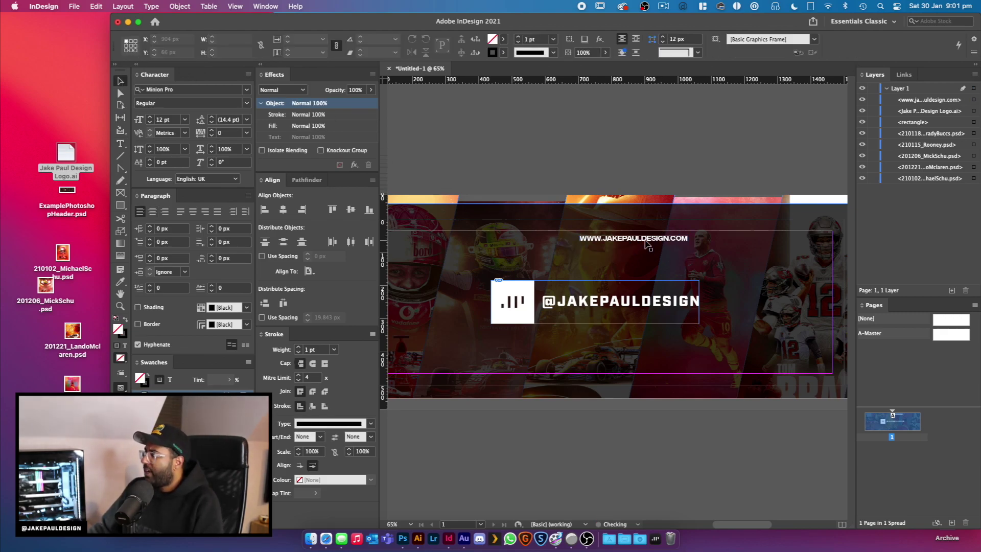
- Move the website address below the logo, align it to the right and bottom margins, and preview the banner without guides
{"action": "left_click", "coordinate": [648, 240]}
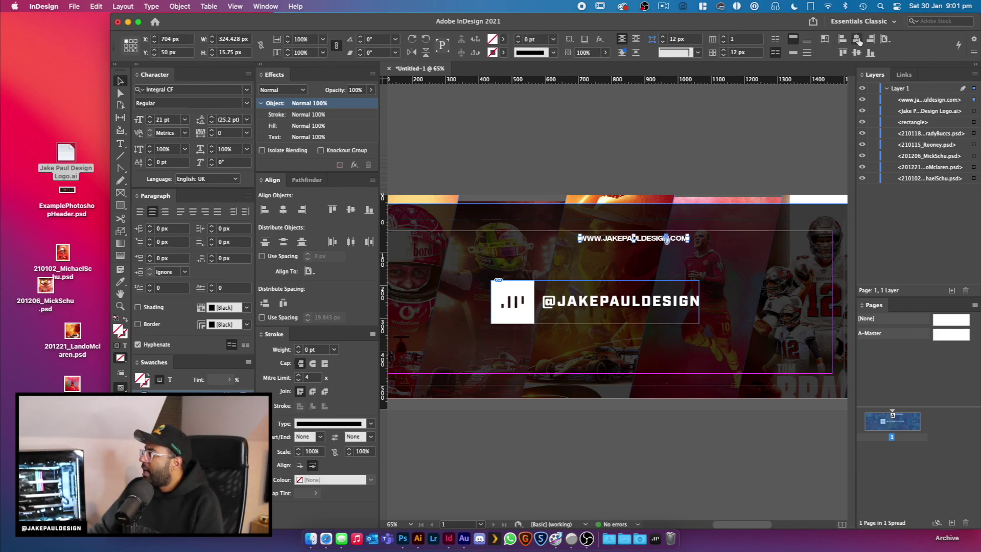
{"action": "key", "text": "super+z"}
{"action": "left_click_drag", "start_coordinate": [596, 304], "coordinate": [595, 367]}
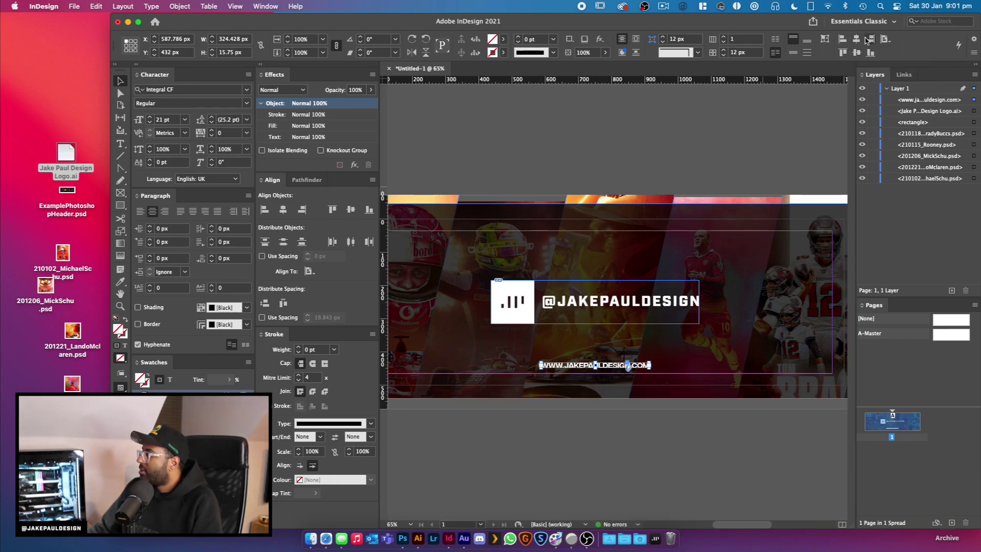
{"action": "left_click", "coordinate": [885, 39]}
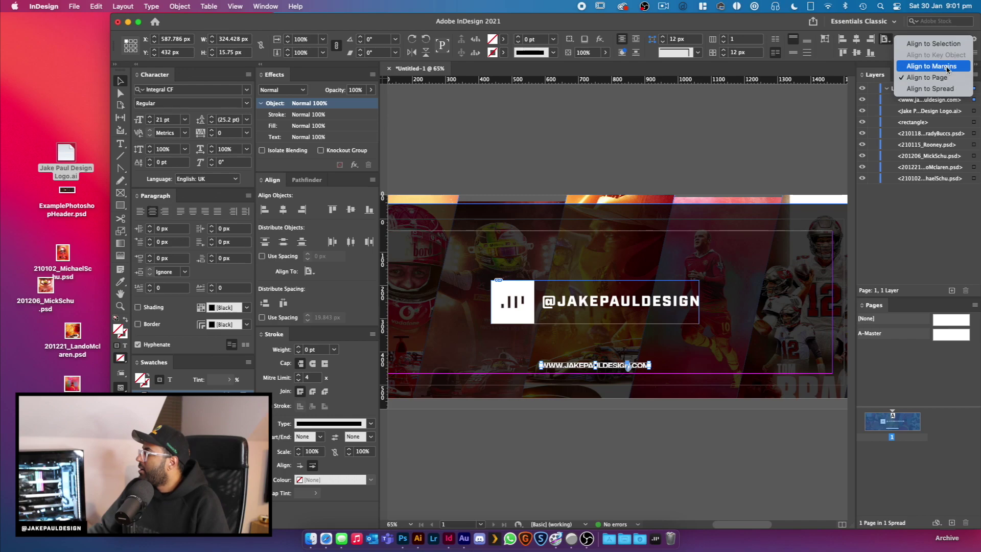
{"action": "left_click", "coordinate": [945, 66]}
{"action": "left_click", "coordinate": [871, 40]}
{"action": "left_click", "coordinate": [871, 53]}
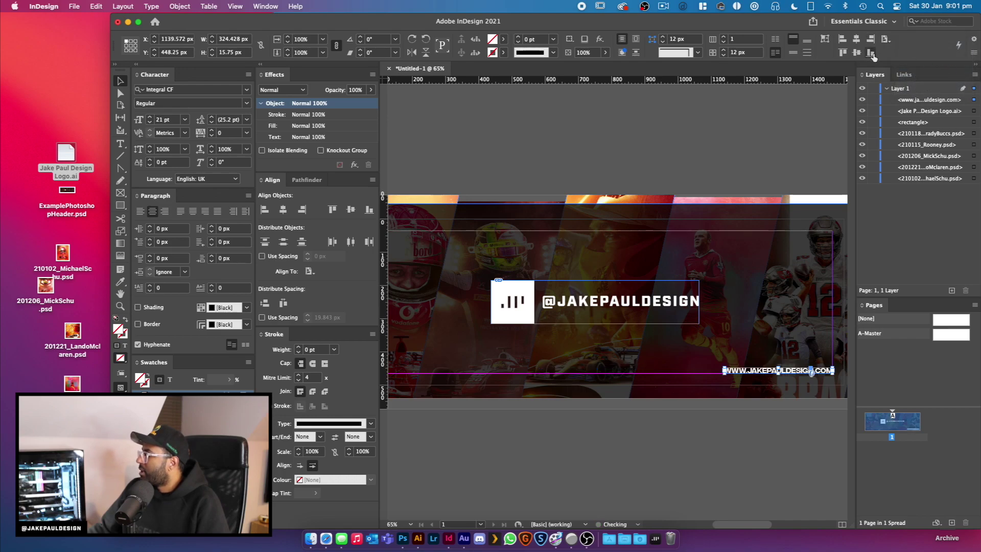
{"action": "left_click", "coordinate": [707, 169]}
{"action": "key", "text": "w"}
{"action": "scroll", "coordinate": [699, 150], "scroll_direction": "down", "scroll_amount": 2}
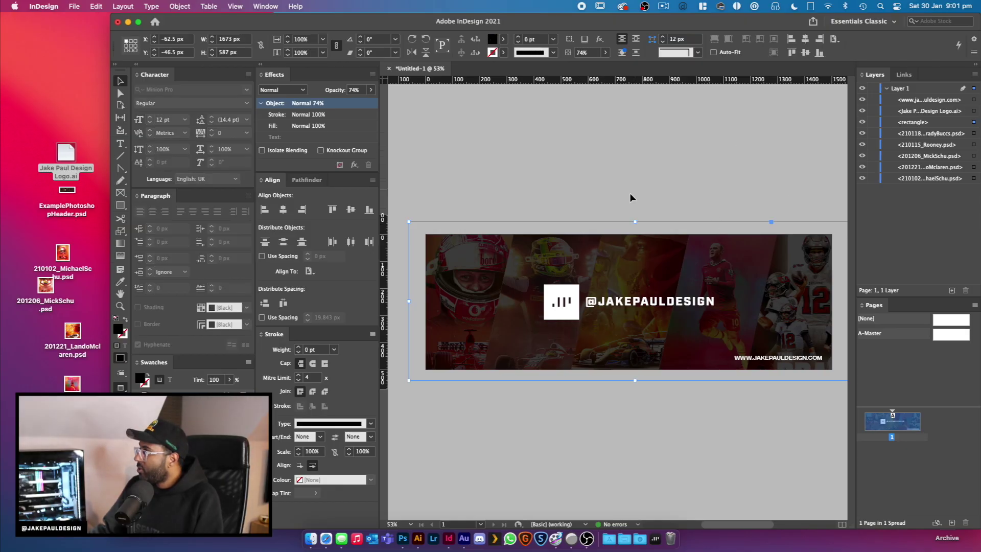
- Lock the dark overlay rectangle, the logo and the website address so they cannot be selected
{"action": "left_click", "coordinate": [874, 123]}
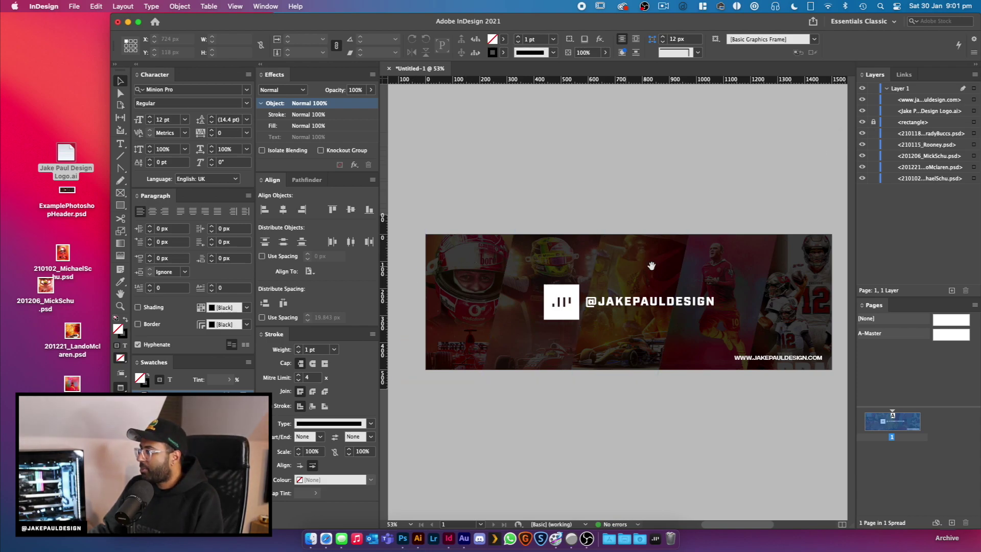
{"action": "left_click", "coordinate": [562, 298]}
{"action": "left_click", "coordinate": [873, 111]}
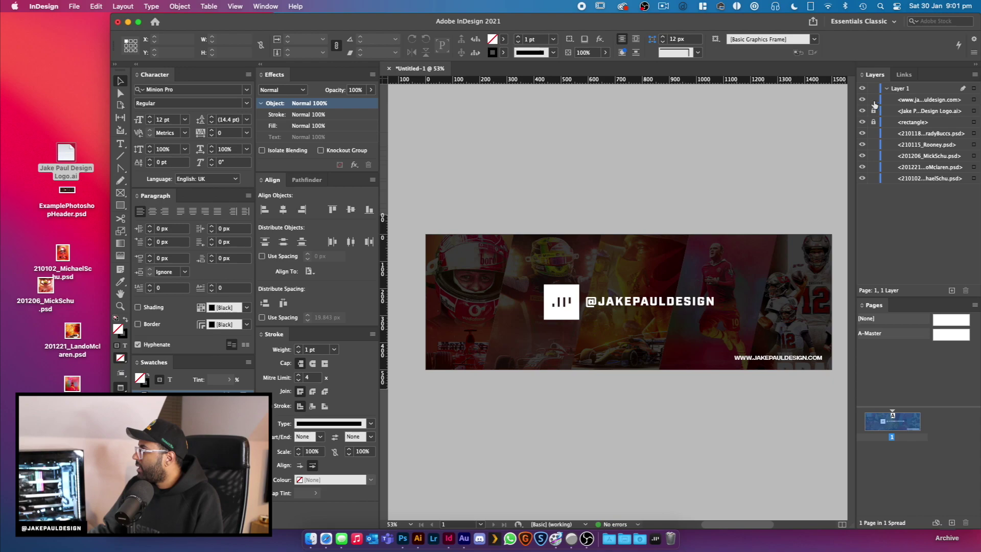
{"action": "left_click", "coordinate": [874, 99]}
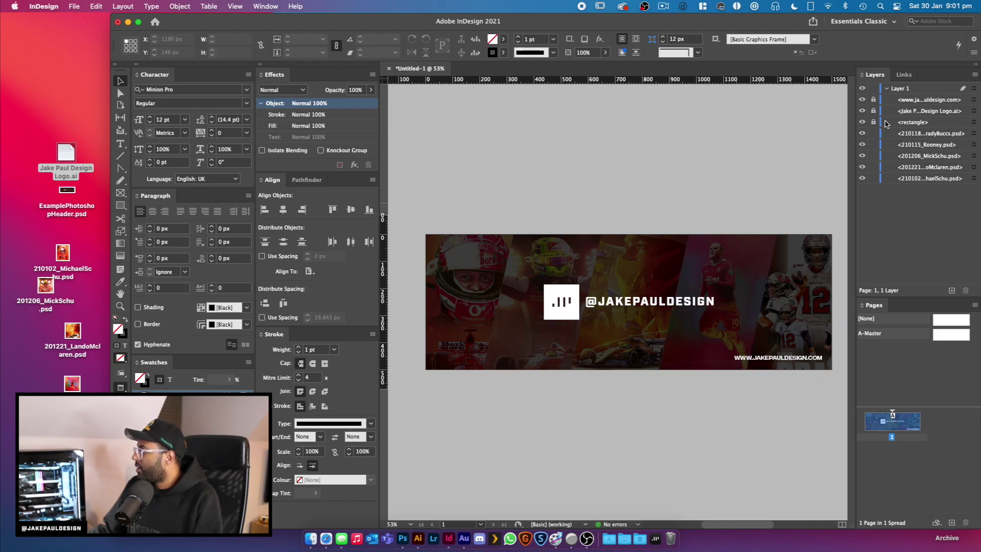
- Hide the dark overlay rectangle to expose the artwork frames at full brightness
{"action": "left_click", "coordinate": [862, 122]}
{"action": "scroll", "coordinate": [567, 199], "scroll_direction": "right", "scroll_amount": 3}
{"action": "scroll", "coordinate": [567, 200], "scroll_direction": "left", "scroll_amount": 3}
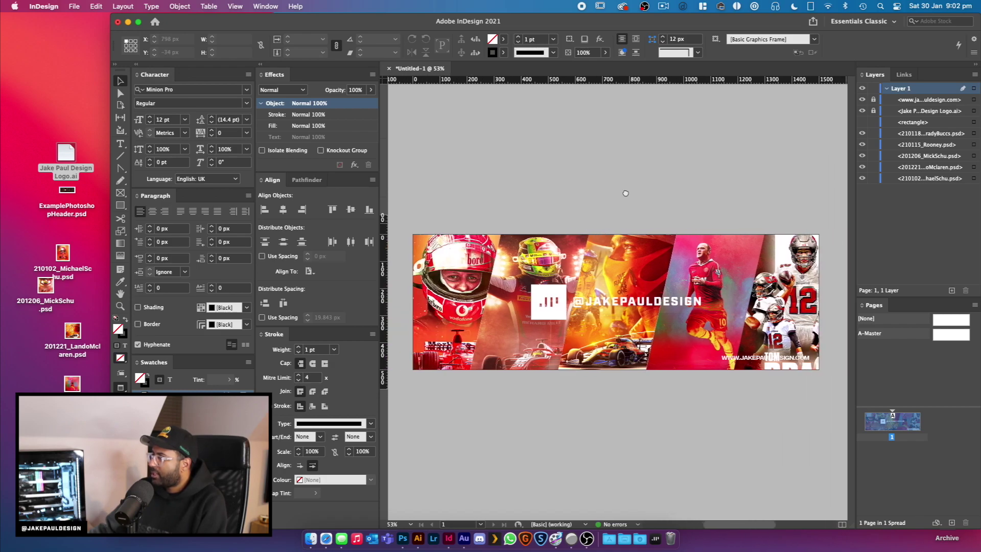
- Open the linked Buccaneers artwork of the rightmost frame for editing in Adobe Photoshop 2021
{"action": "left_click", "coordinate": [787, 283]}
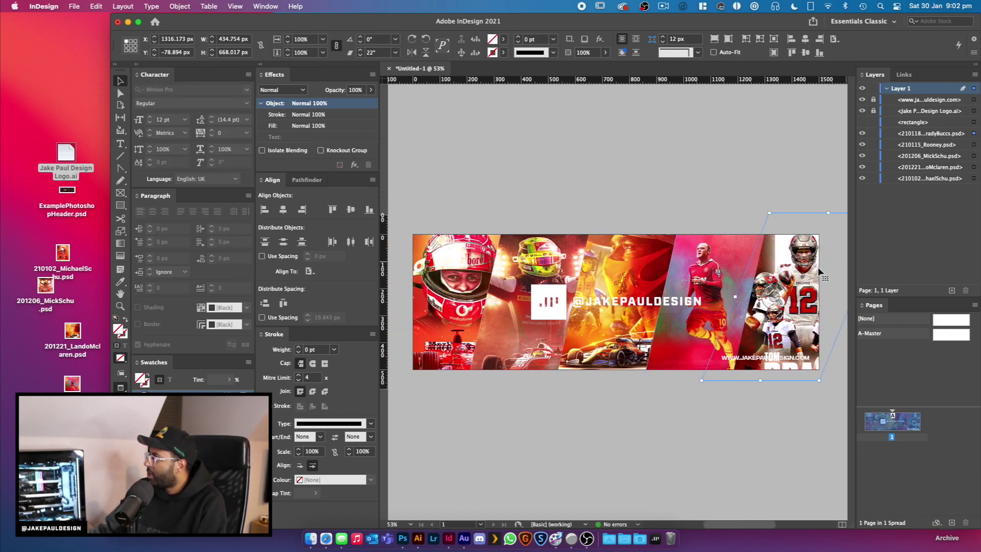
{"action": "scroll", "coordinate": [774, 297], "scroll_direction": "up", "scroll_amount": 6}
{"action": "scroll", "coordinate": [697, 398], "scroll_direction": "right", "scroll_amount": 1}
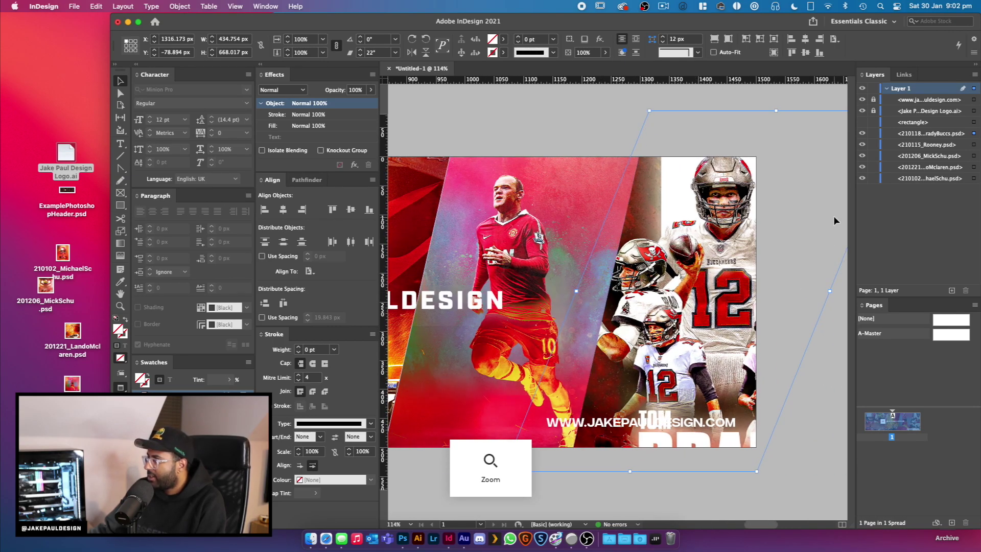
{"action": "key", "text": "super+shift+d"}
{"action": "right_click", "coordinate": [901, 148]}
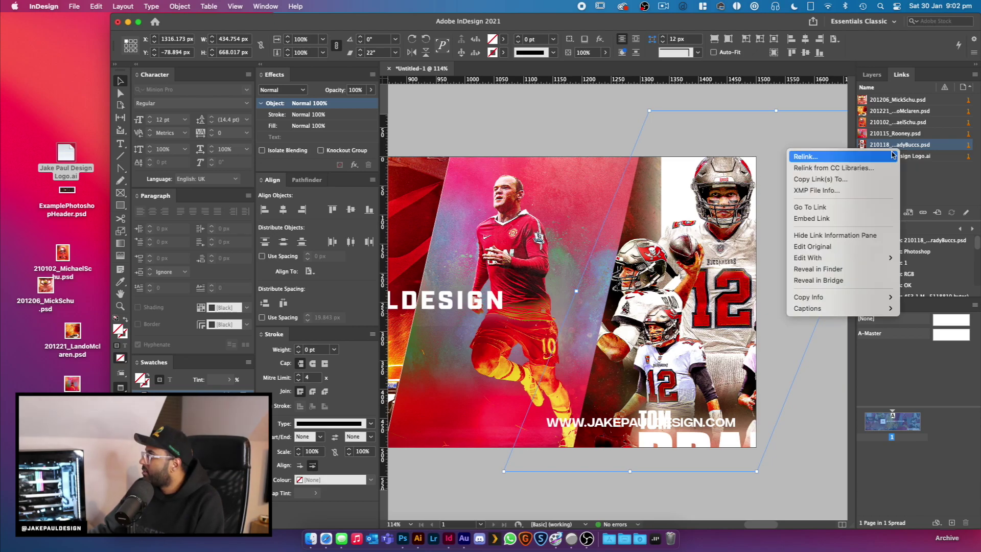
{"action": "mouse_move", "coordinate": [818, 257]}
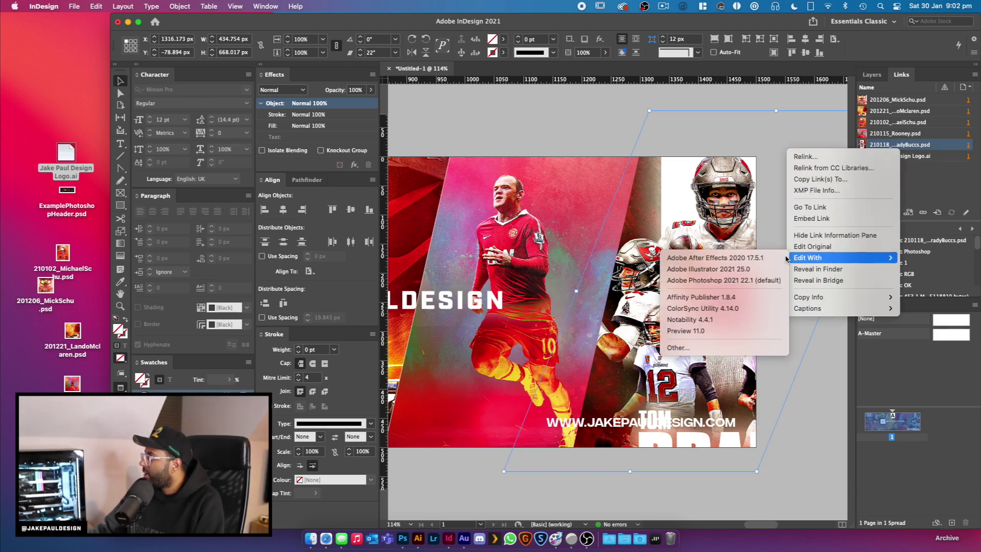
{"action": "left_click", "coordinate": [736, 280]}
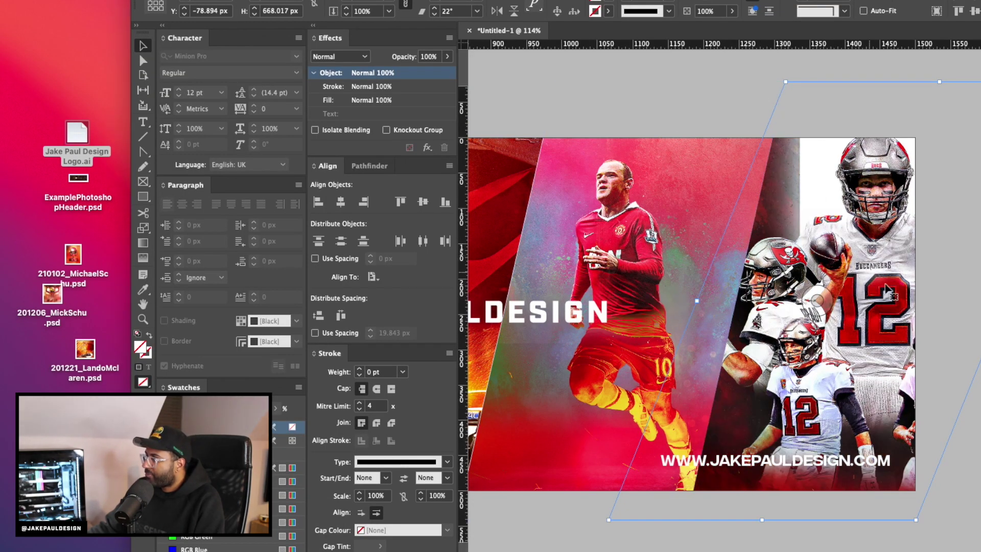
- Shift the Buccaneers artwork left inside its slanted frame so the large player sits centrally in the visible area
{"action": "double_click", "coordinate": [884, 293]}
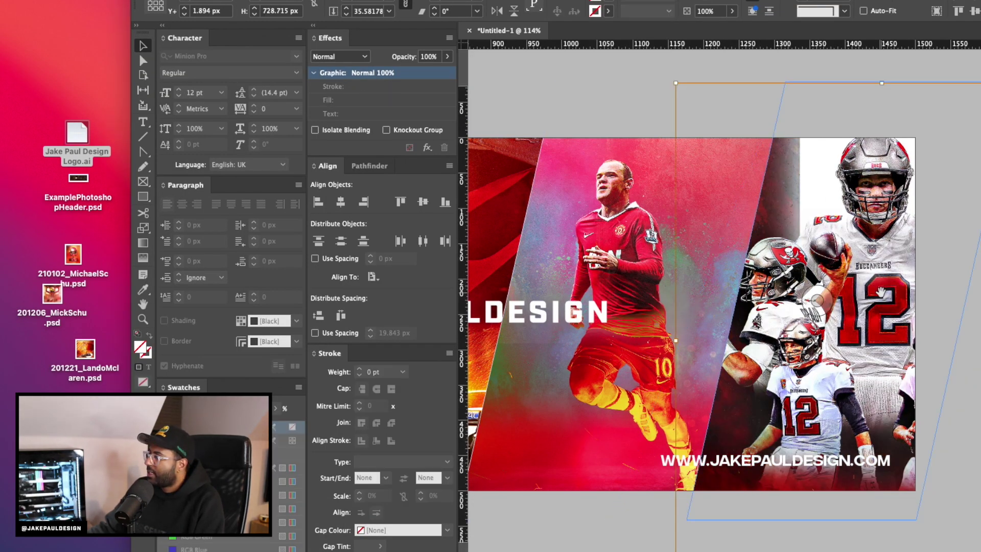
{"action": "left_click_drag", "start_coordinate": [884, 294], "coordinate": [843, 294]}
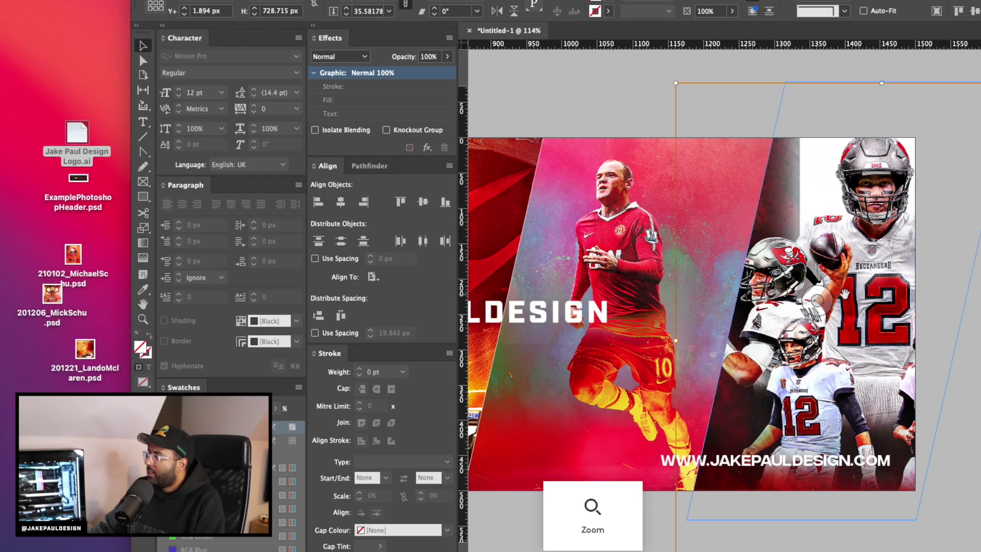
{"action": "left_click", "coordinate": [629, 106]}
{"action": "scroll", "coordinate": [619, 70], "scroll_direction": "down", "scroll_amount": 2}
{"action": "left_click", "coordinate": [631, 102]}
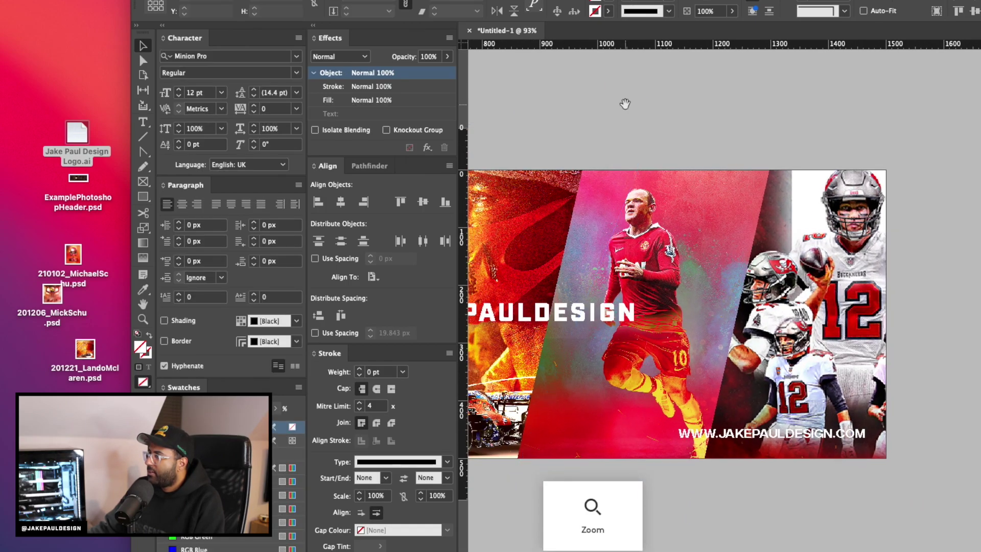
{"action": "scroll", "coordinate": [855, 94], "scroll_direction": "down", "scroll_amount": 2}
{"action": "scroll", "coordinate": [868, 145], "scroll_direction": "left", "scroll_amount": 2}
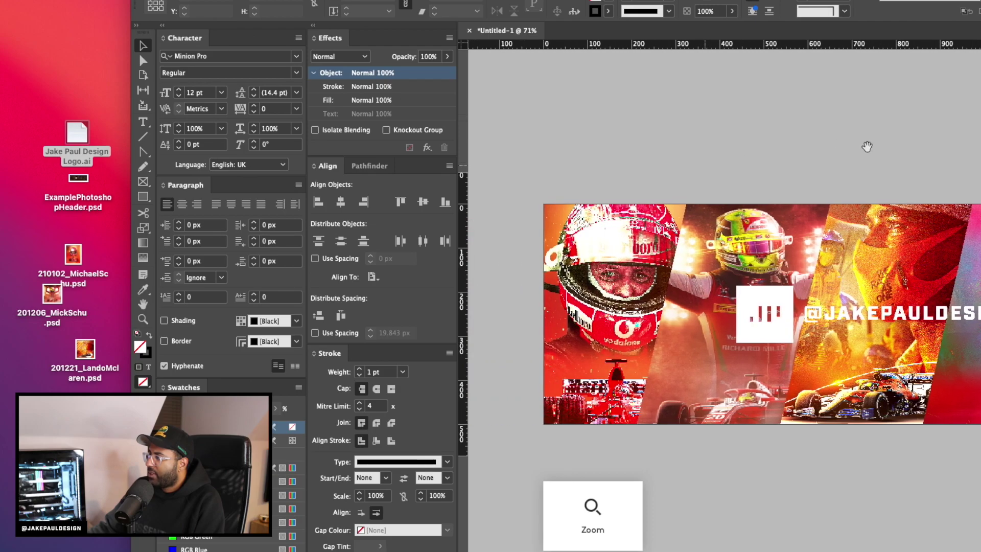
{"action": "scroll", "coordinate": [813, 164], "scroll_direction": "down", "scroll_amount": 1}
{"action": "scroll", "coordinate": [689, 167], "scroll_direction": "right", "scroll_amount": 2}
{"action": "scroll", "coordinate": [762, 190], "scroll_direction": "down", "scroll_amount": 2}
{"action": "scroll", "coordinate": [818, 286], "scroll_direction": "right", "scroll_amount": 1}
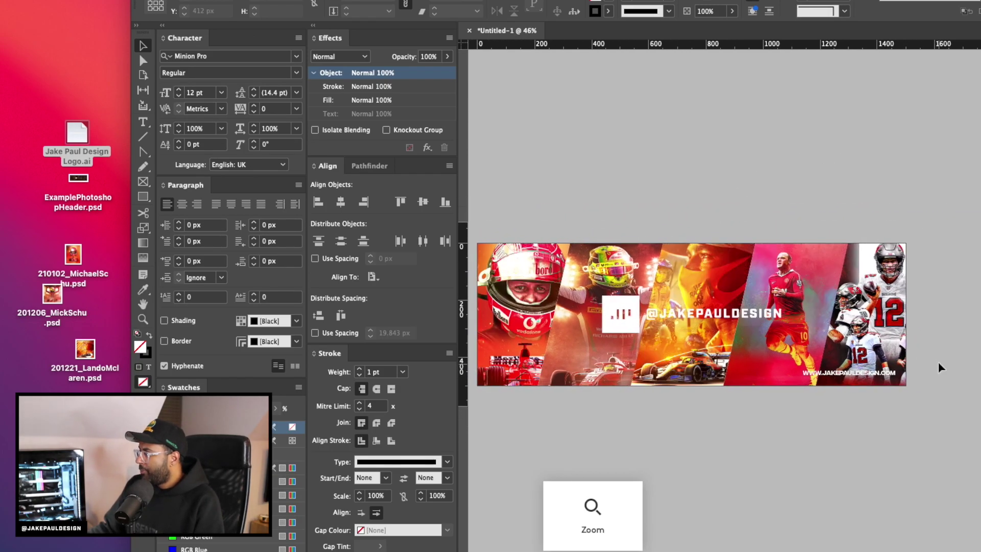
{"action": "left_click", "coordinate": [898, 348]}
{"action": "left_click_drag", "start_coordinate": [899, 348], "coordinate": [872, 349]}
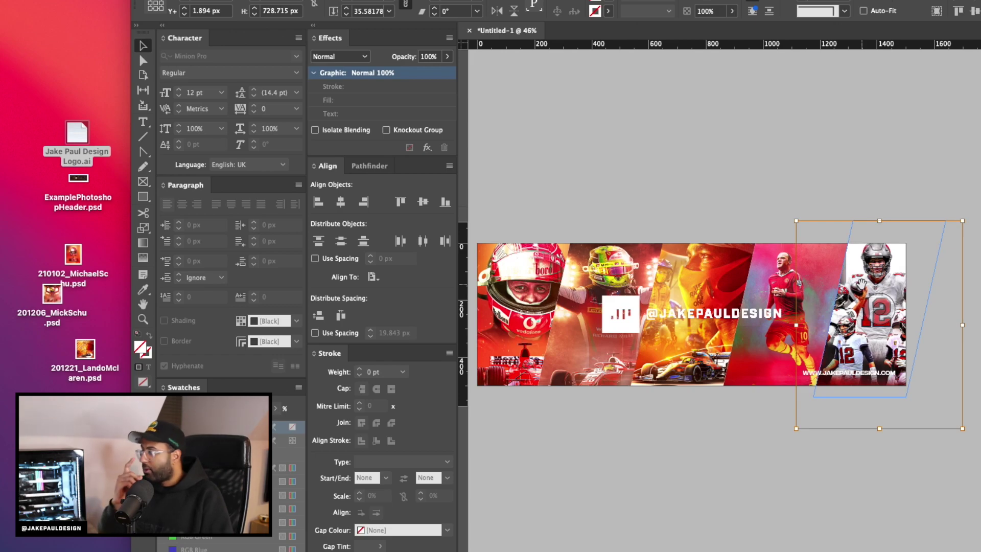
{"action": "left_click", "coordinate": [683, 148]}
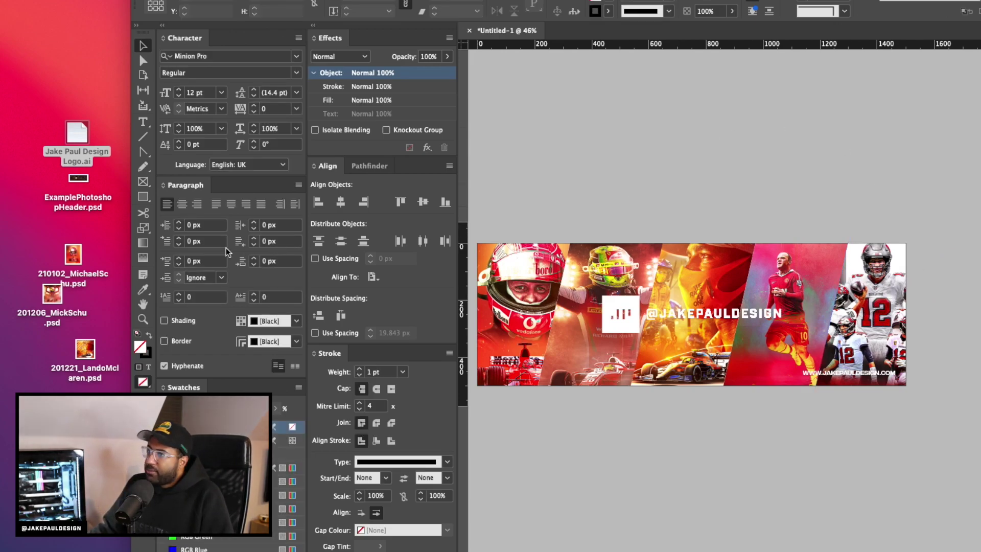
{"action": "left_click_drag", "start_coordinate": [73, 262], "coordinate": [905, 273]}
{"action": "key", "text": "super+z"}
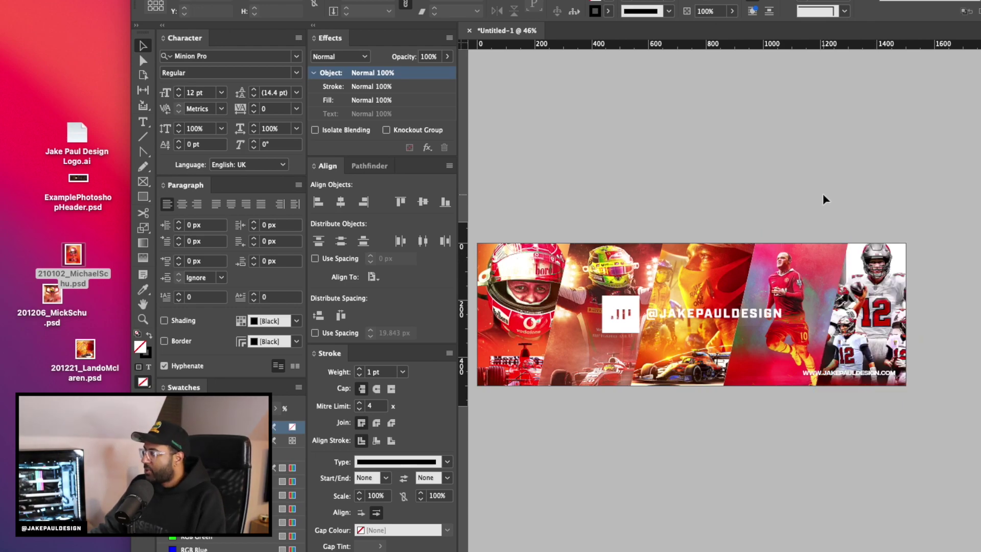
- Save the banner on the Desktop as an InDesign 2021 document named Twitter Header
{"action": "left_click", "coordinate": [88, 1]}
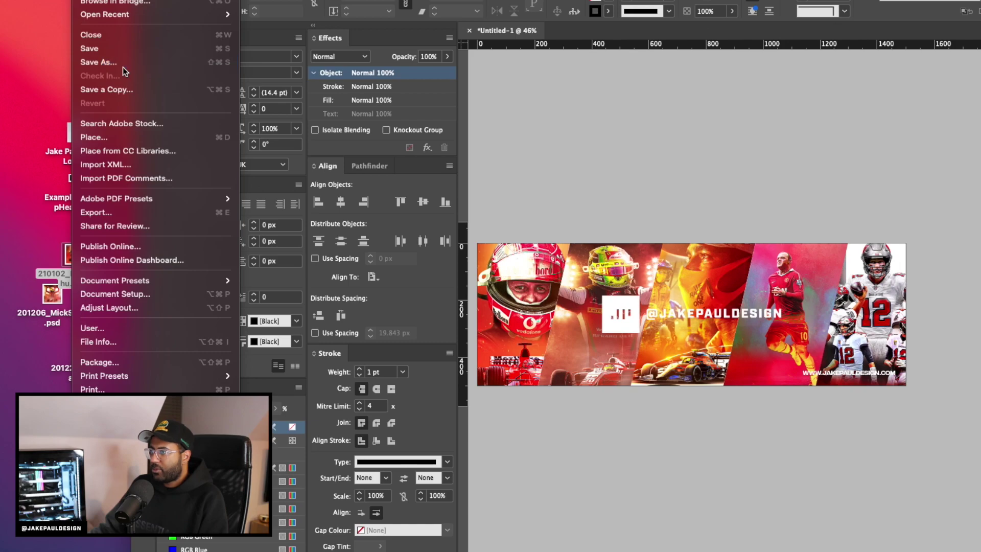
{"action": "left_click", "coordinate": [748, 235]}
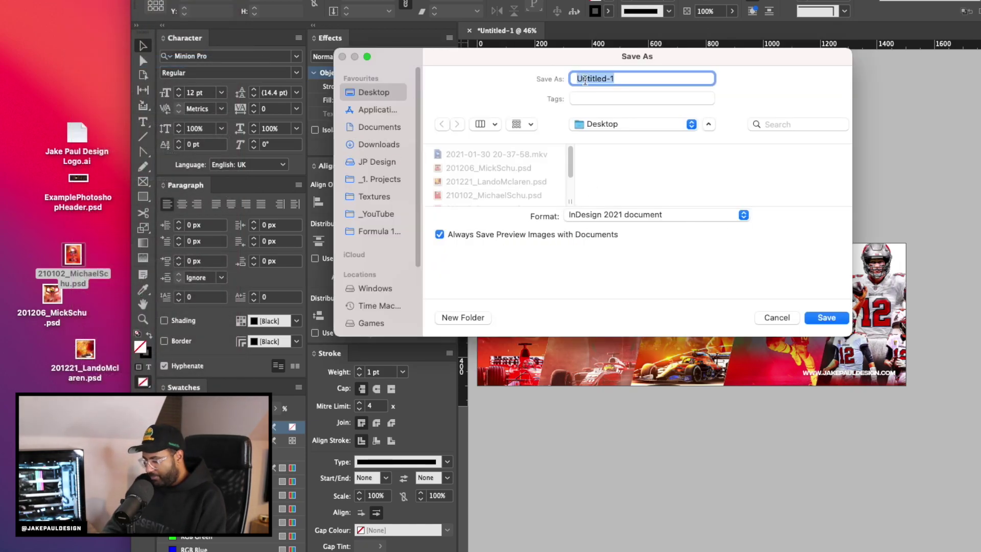
{"action": "type", "text": "Twitter Header"}
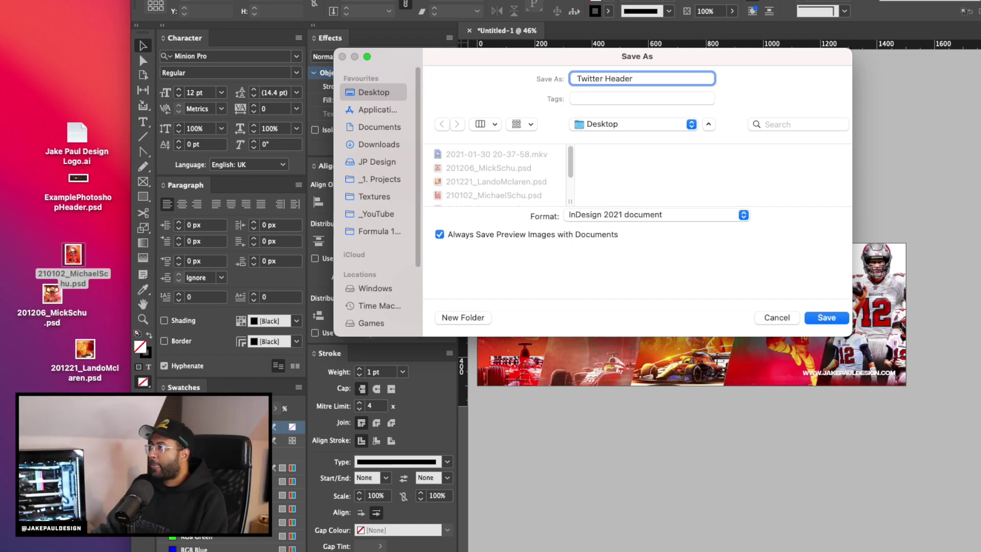
{"action": "key", "text": "Return"}
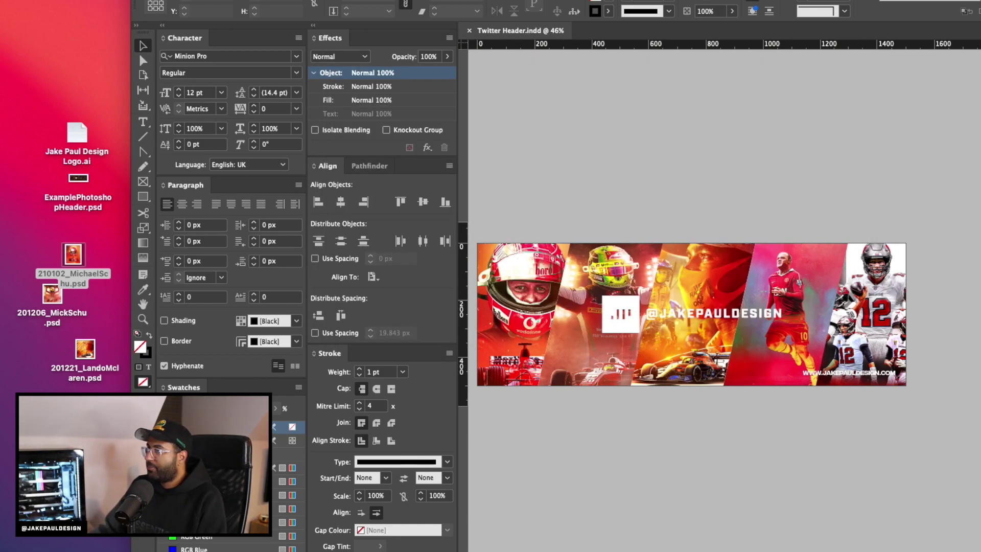
- Package the document into a Desktop folder named Twitter Header, copying linked graphics and updating graphic links in the package
{"action": "left_click", "coordinate": [92, 1]}
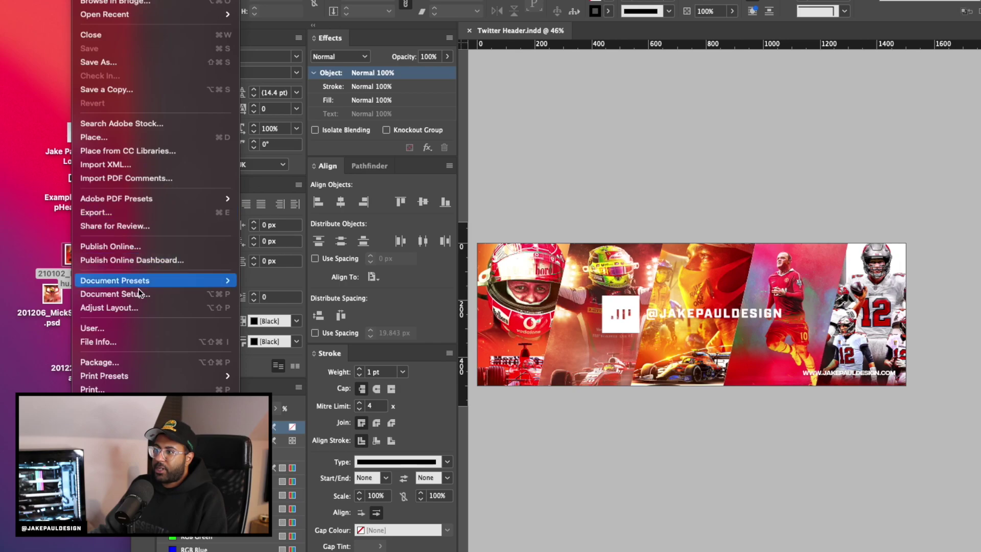
{"action": "left_click", "coordinate": [139, 362]}
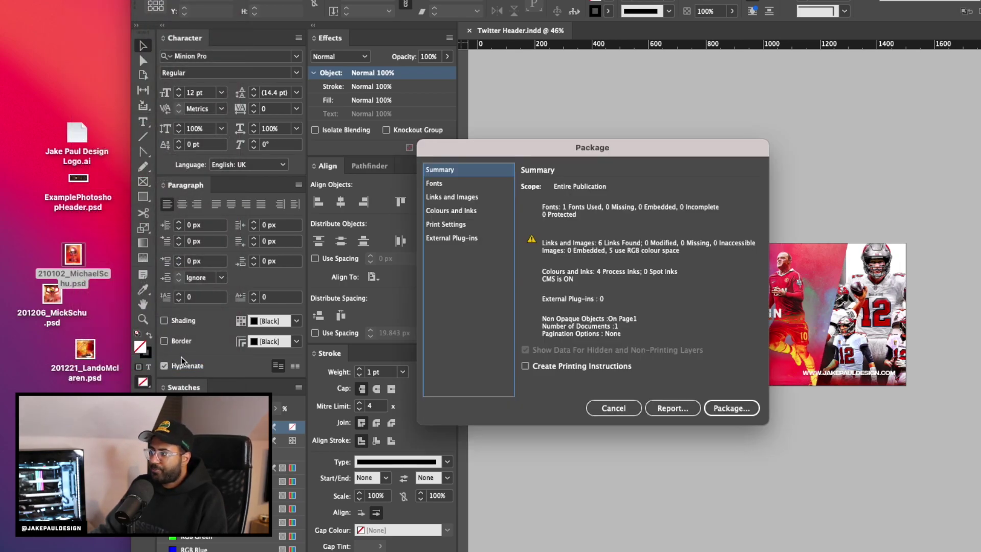
{"action": "key", "text": "Return"}
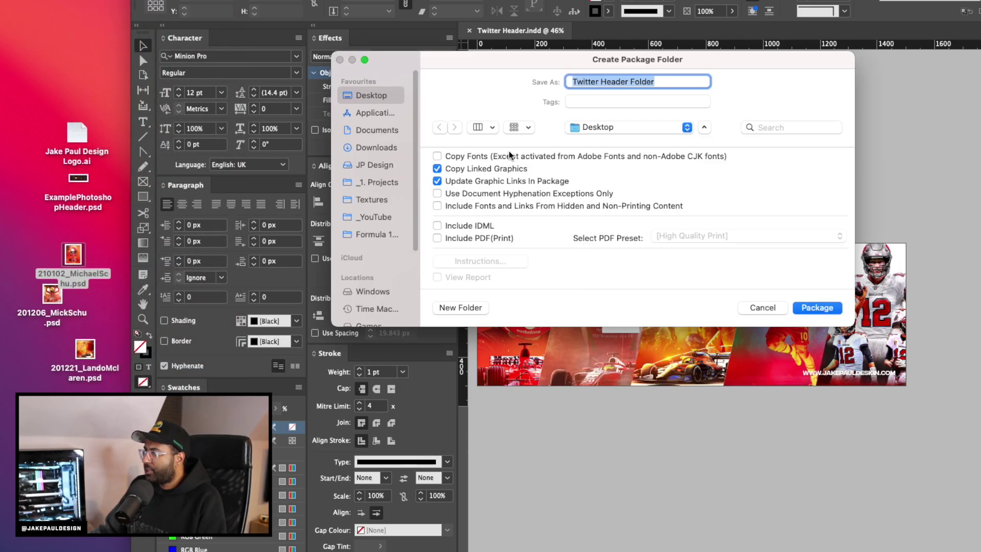
{"action": "left_click_drag", "start_coordinate": [623, 326], "coordinate": [609, 427]}
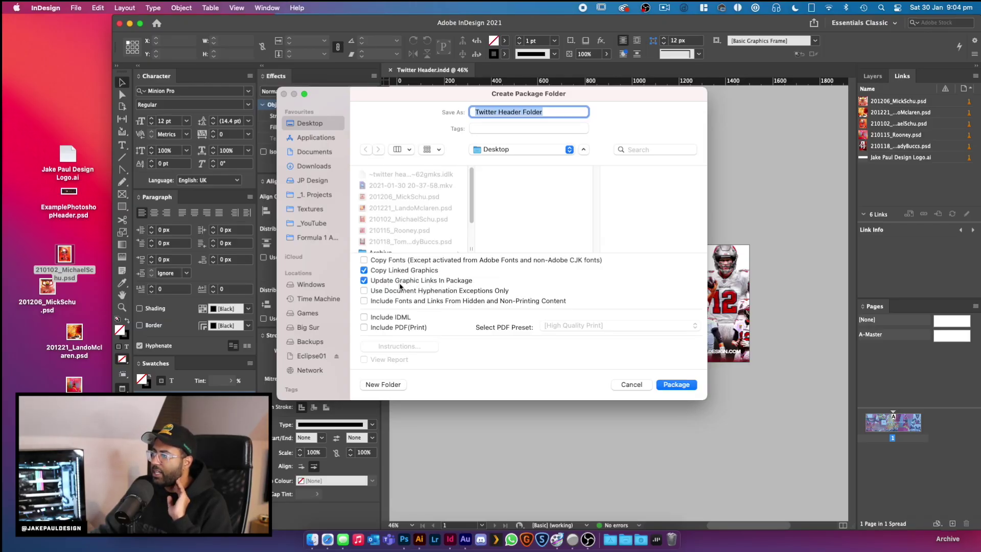
{"action": "double_click", "coordinate": [532, 111]}
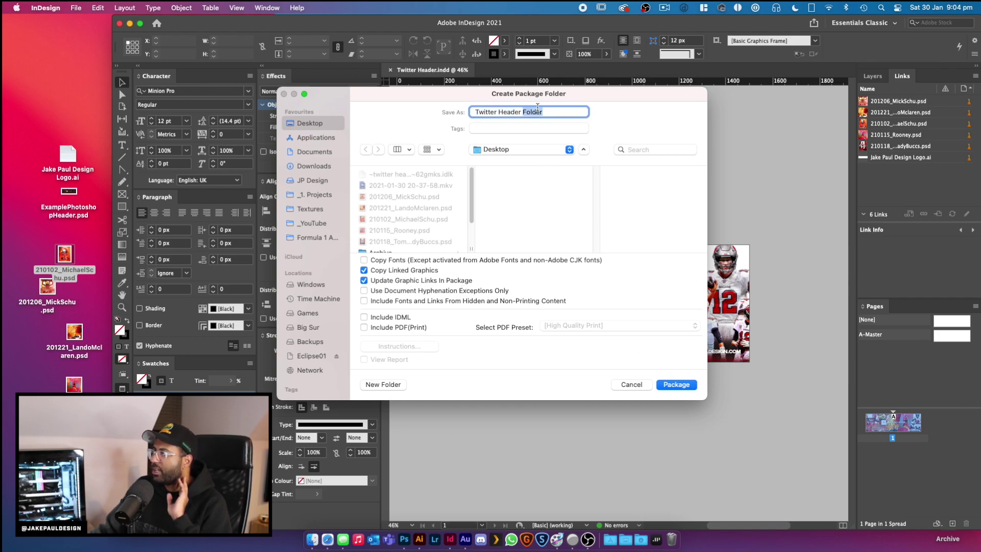
{"action": "key", "text": "BackSpace"}
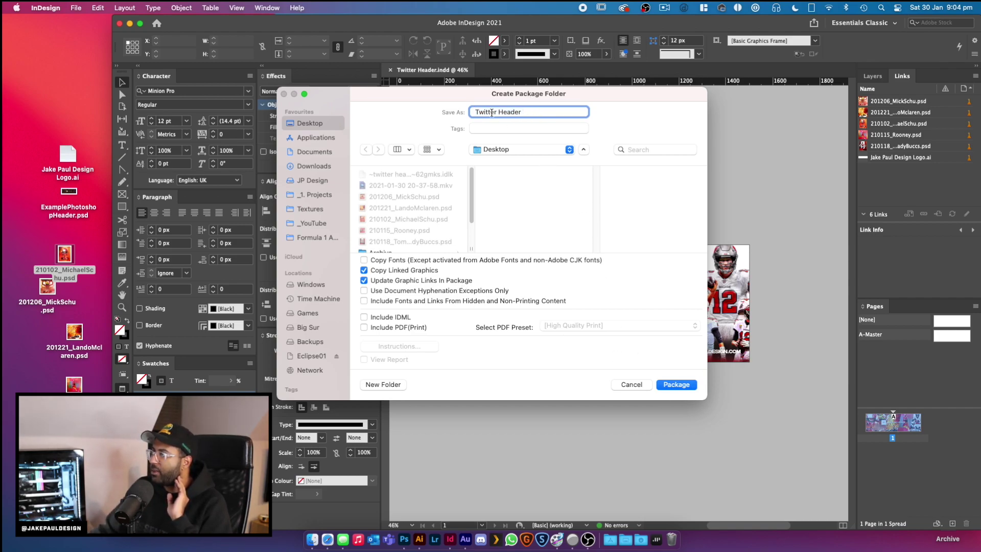
{"action": "left_click", "coordinate": [685, 385]}
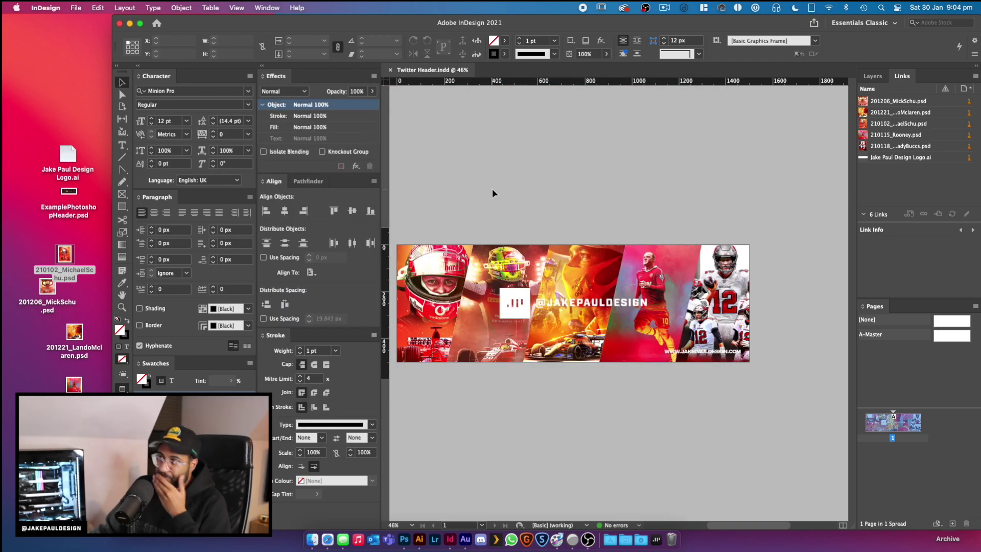
- Switch to Finder and open the packaged Twitter Header folder on the Desktop
{"action": "left_click", "coordinate": [312, 544]}
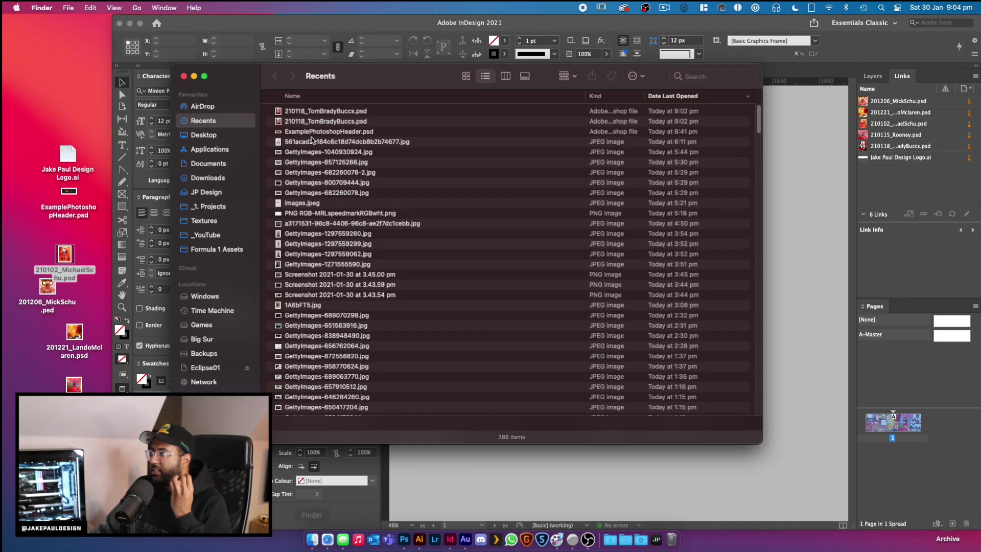
{"action": "left_click", "coordinate": [204, 136]}
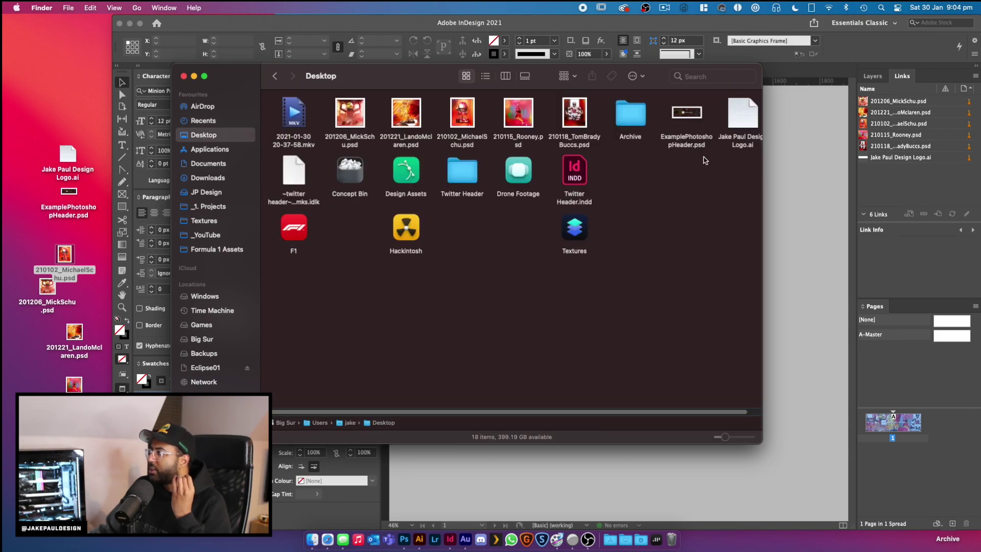
{"action": "left_click", "coordinate": [464, 173]}
{"action": "left_click", "coordinate": [600, 178]}
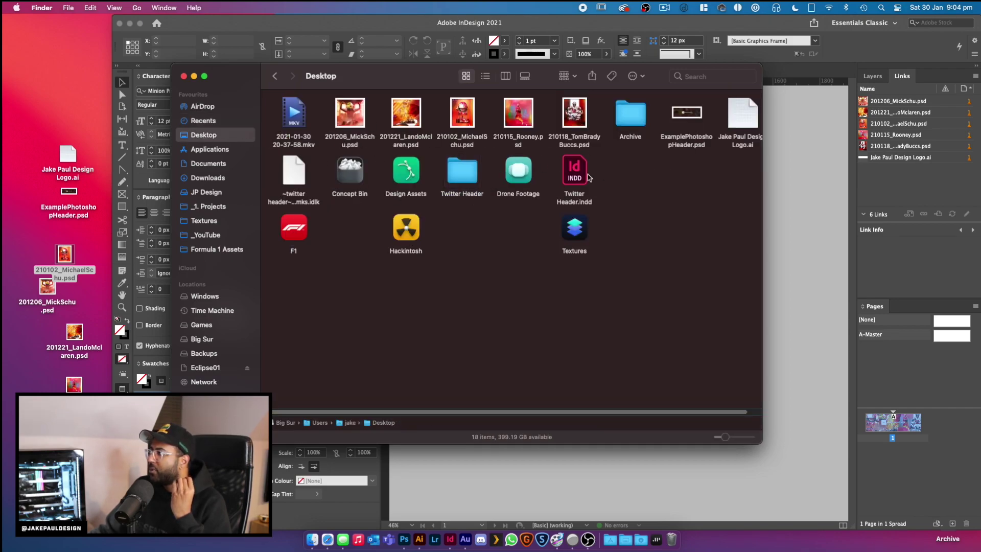
{"action": "double_click", "coordinate": [464, 173]}
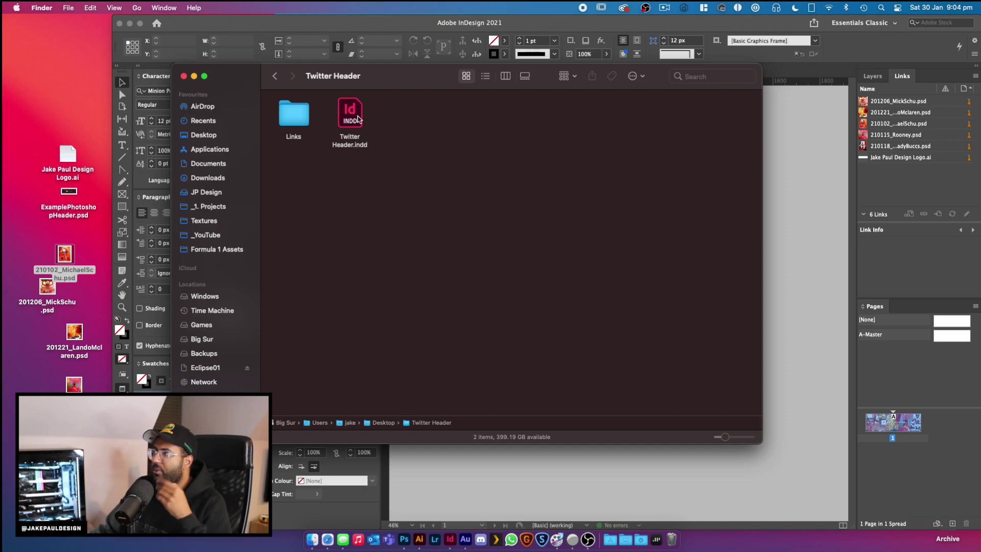
- Examine the artwork and logo files in the packaged Links folder
{"action": "left_click", "coordinate": [301, 117]}
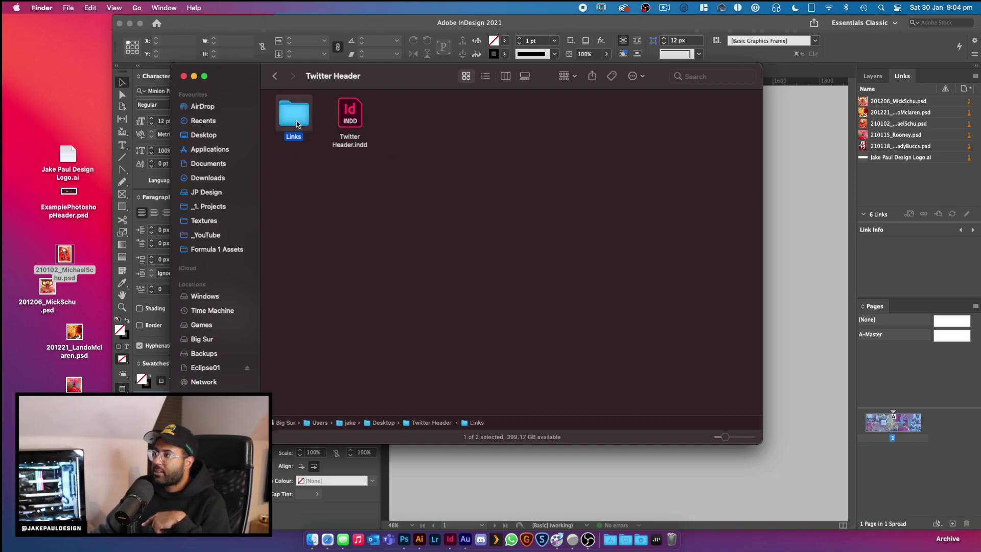
{"action": "double_click", "coordinate": [297, 124]}
{"action": "left_click_drag", "start_coordinate": [543, 159], "coordinate": [319, 130]}
{"action": "left_click", "coordinate": [526, 179]}
{"action": "left_click", "coordinate": [563, 121]}
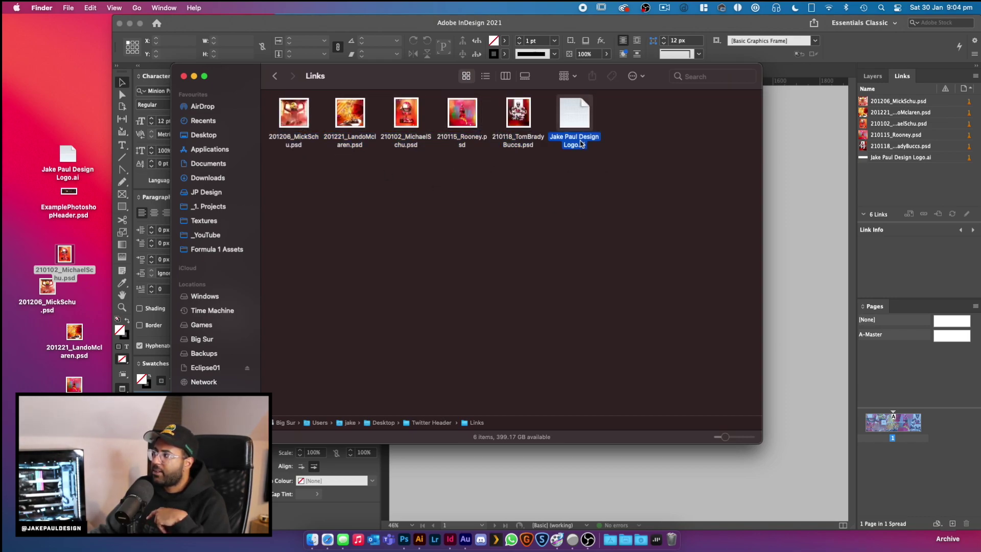
{"action": "left_click_drag", "start_coordinate": [564, 122], "coordinate": [592, 136]}
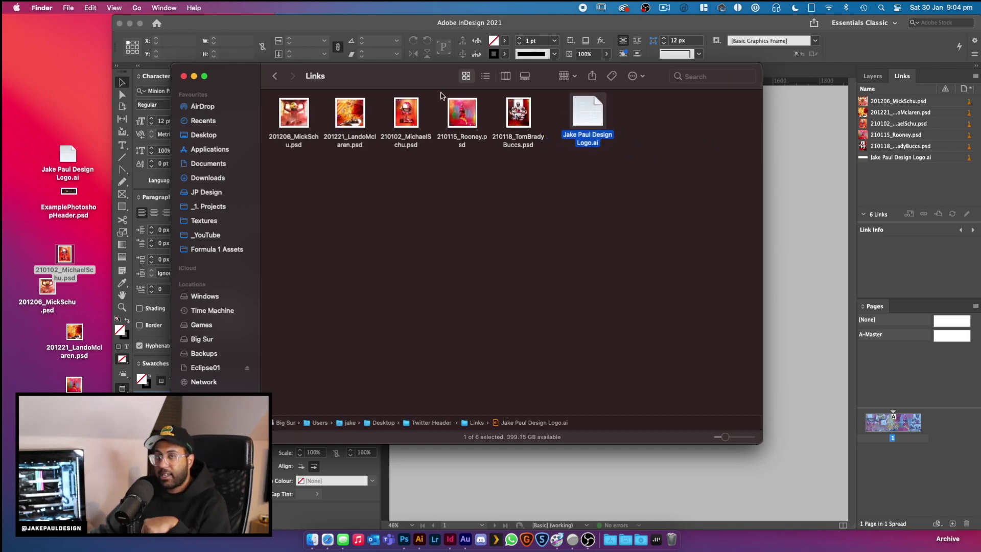
- Close the original banner document and open the packaged copy of Twitter Header.indd from the Twitter Header folder
{"action": "left_click", "coordinate": [274, 76]}
{"action": "left_click", "coordinate": [377, 23]}
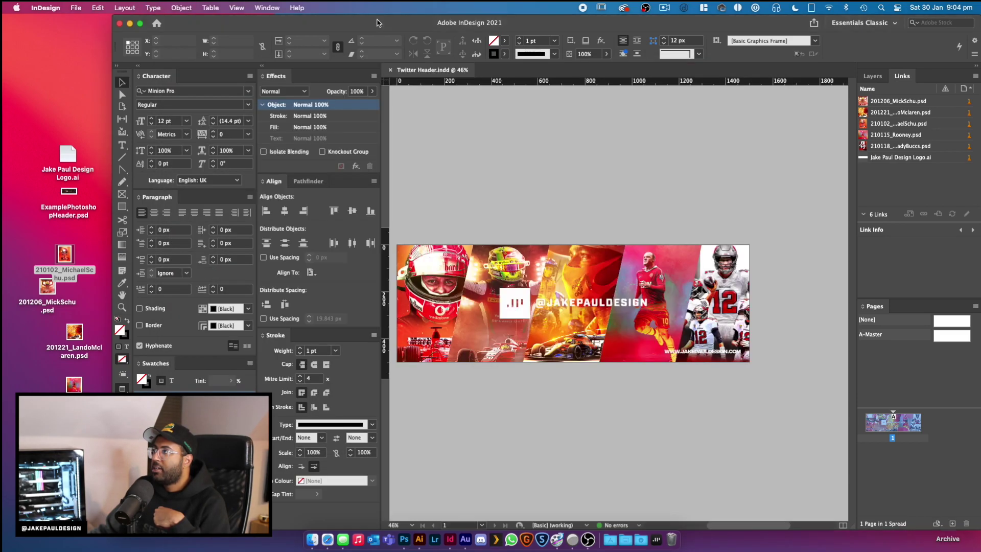
{"action": "left_click", "coordinate": [391, 70]}
{"action": "left_click", "coordinate": [312, 540]}
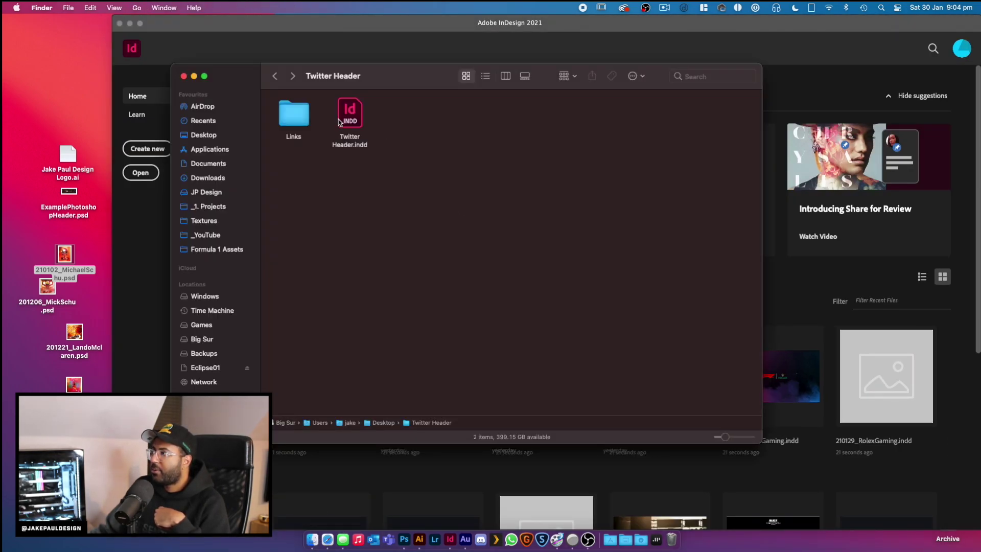
{"action": "left_click", "coordinate": [350, 117]}
{"action": "double_click", "coordinate": [350, 118]}
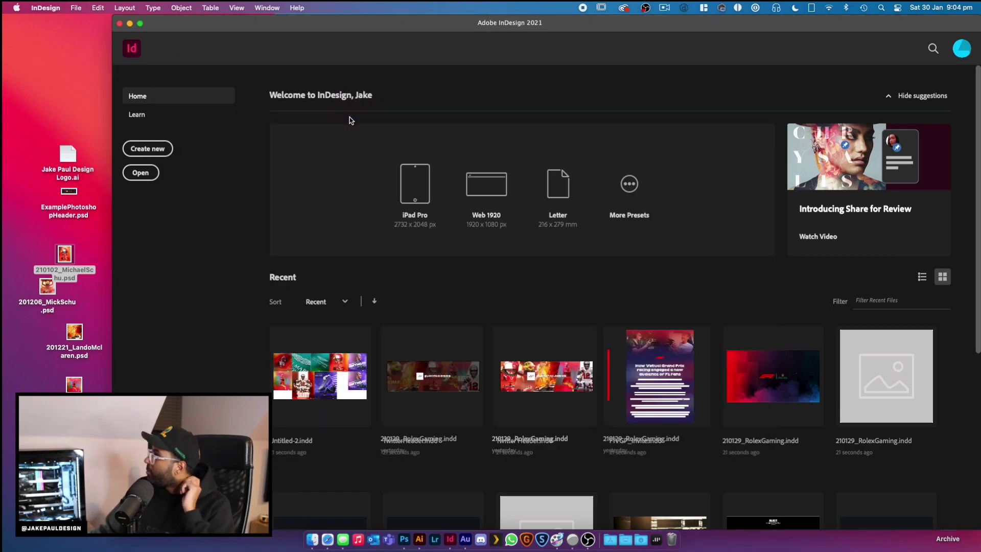
- Reveal the linked 201221_LandoMclaren.psd artwork in Finder
{"action": "right_click", "coordinate": [921, 110]}
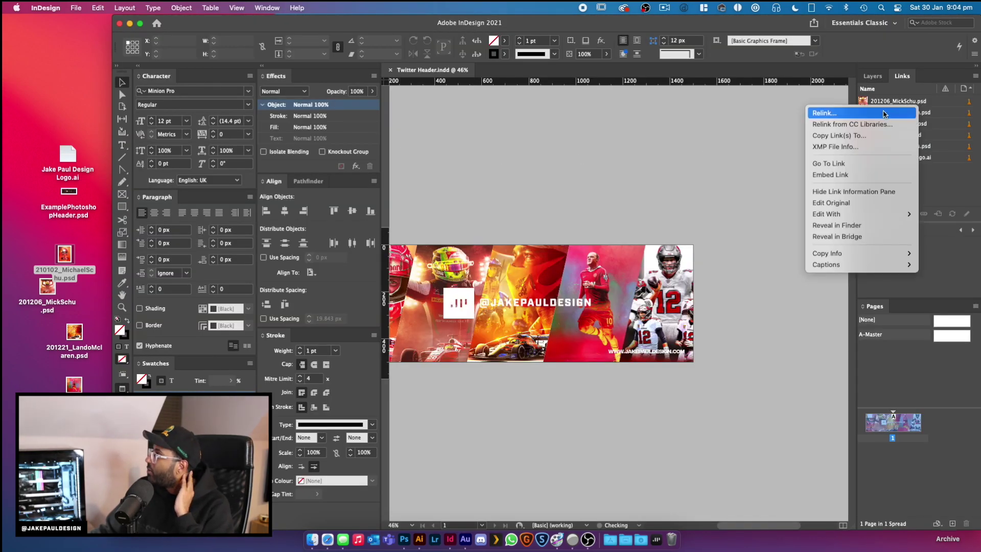
{"action": "mouse_move", "coordinate": [864, 216]}
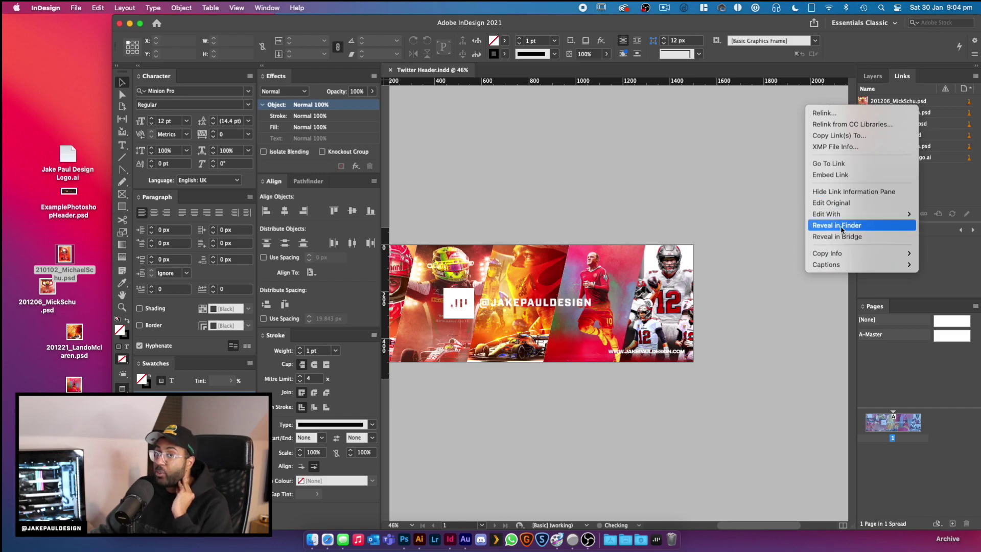
{"action": "left_click", "coordinate": [842, 230]}
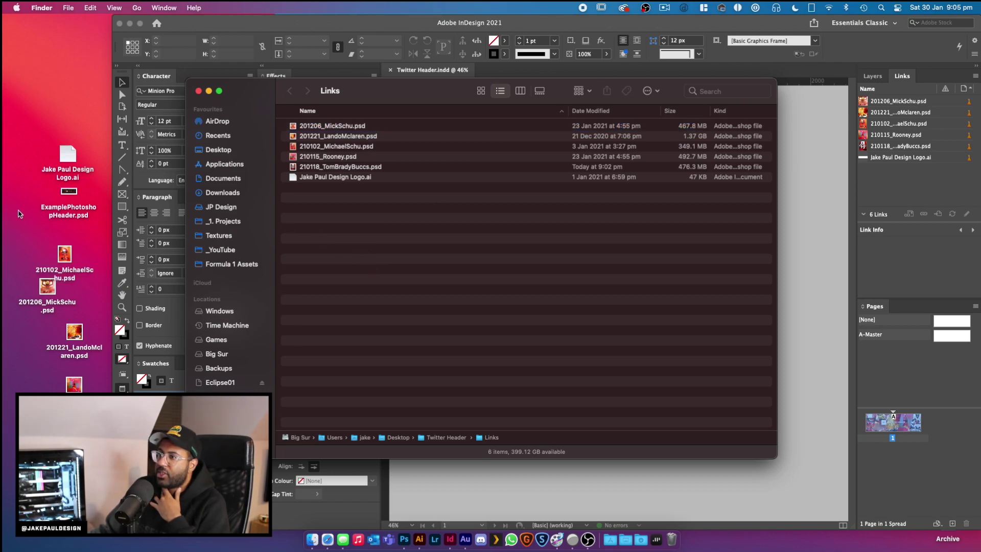
- Move a duplicate of the desktop logo file, renamed LOGO.ai, into the package's Links folder
{"action": "left_click", "coordinate": [70, 172]}
{"action": "left_click_drag", "start_coordinate": [70, 172], "coordinate": [66, 98]}
{"action": "left_click", "coordinate": [41, 82]}
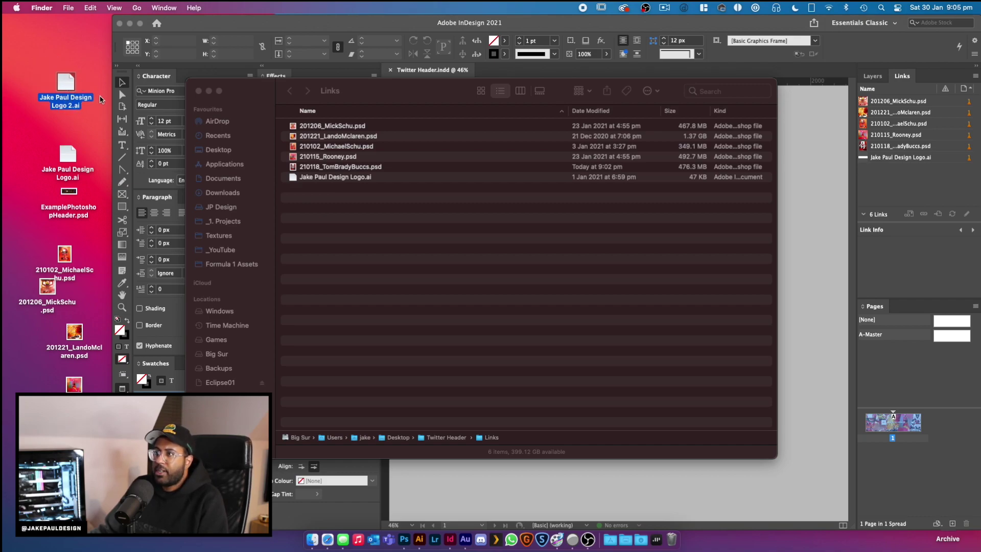
{"action": "left_click", "coordinate": [50, 101]}
{"action": "type", "text": "LOGO"}
{"action": "key", "text": "Return"}
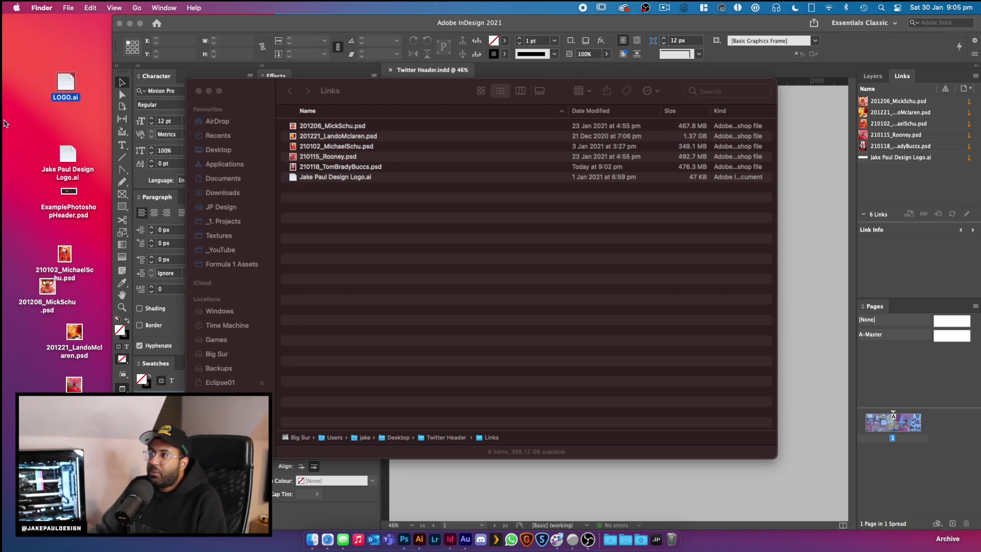
{"action": "left_click_drag", "start_coordinate": [66, 83], "coordinate": [405, 258]}
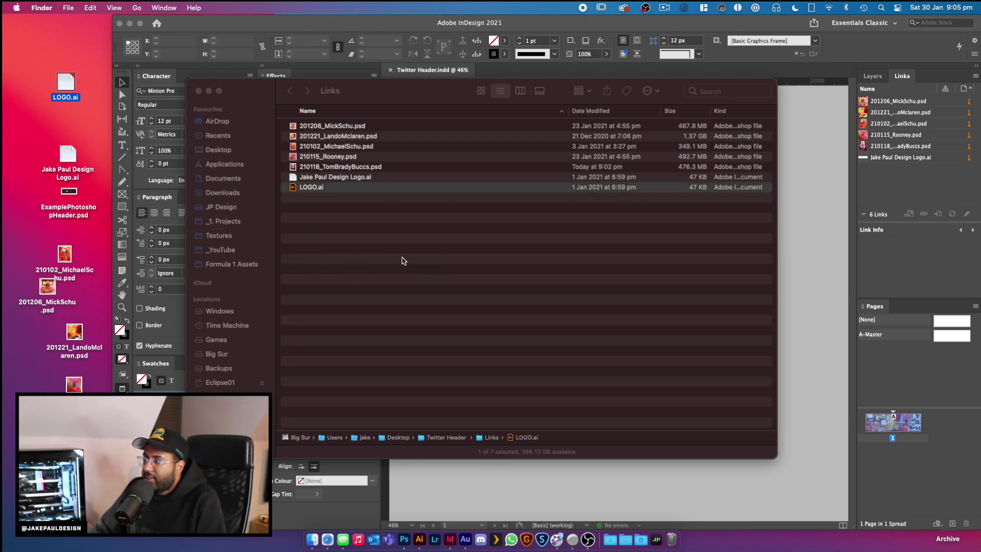
- Try to place LOGO.ai from the Links folder into the banner's rightmost slanted frame
{"action": "left_click_drag", "start_coordinate": [392, 82], "coordinate": [247, 68]}
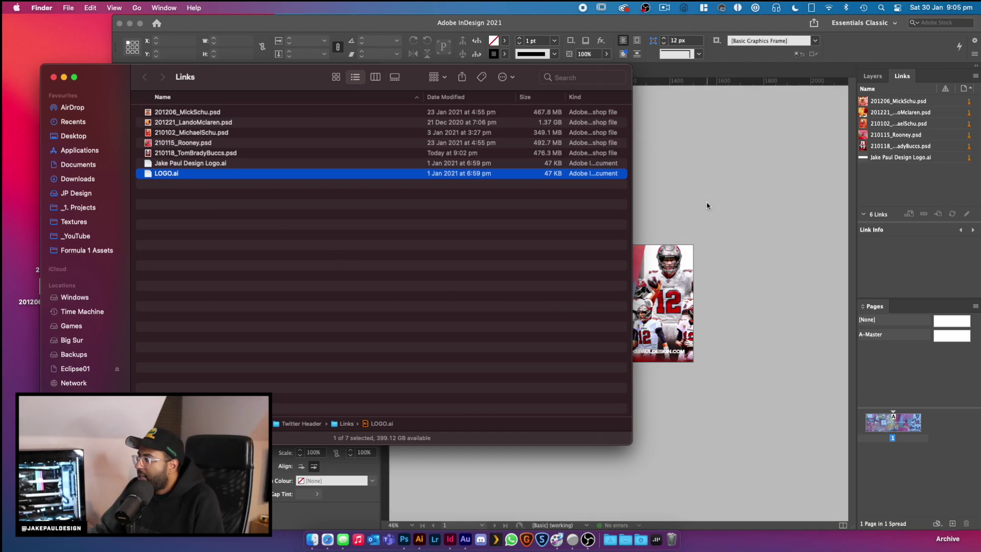
{"action": "left_click", "coordinate": [707, 205]}
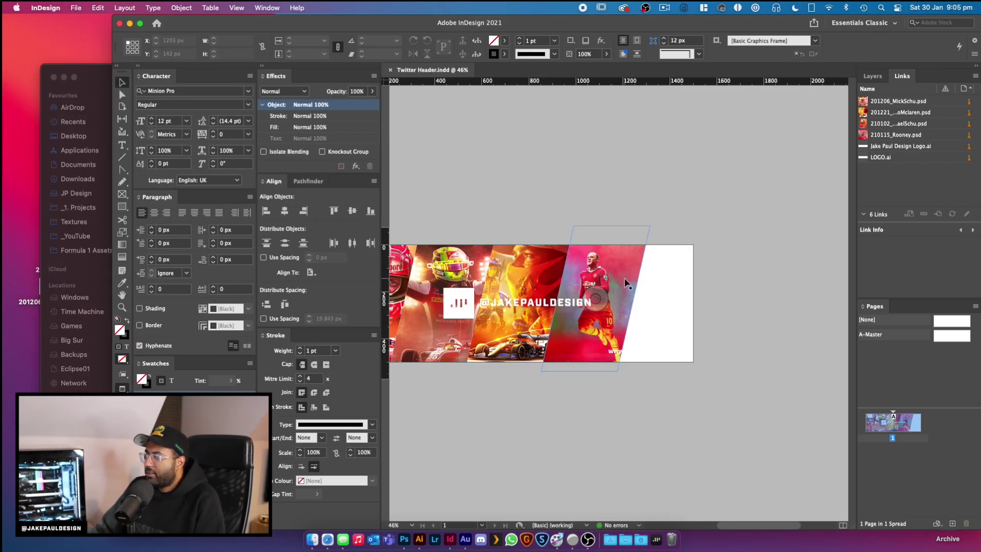
{"action": "left_click", "coordinate": [619, 250]}
{"action": "left_click_drag", "start_coordinate": [501, 204], "coordinate": [575, 204]}
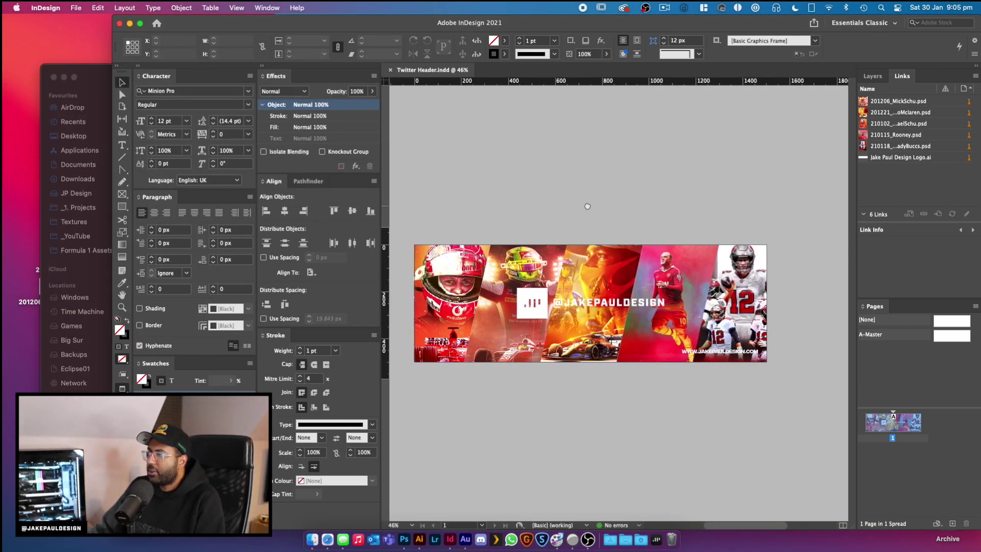
- Return to Finder, select LOGO.ai in the Links folder, and show the Desktop folder's contents
{"action": "left_click", "coordinate": [94, 80]}
{"action": "left_click", "coordinate": [169, 173]}
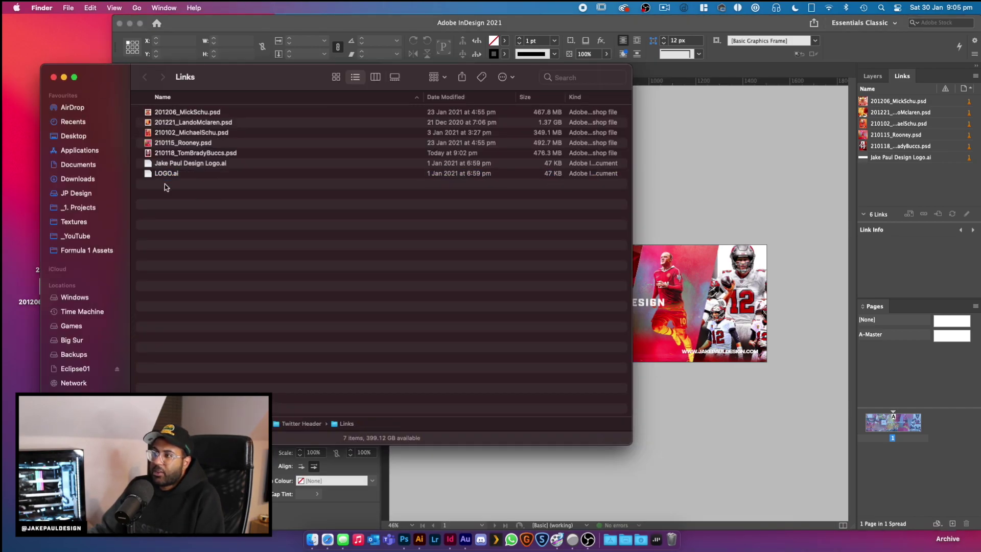
{"action": "key", "text": "Escape"}
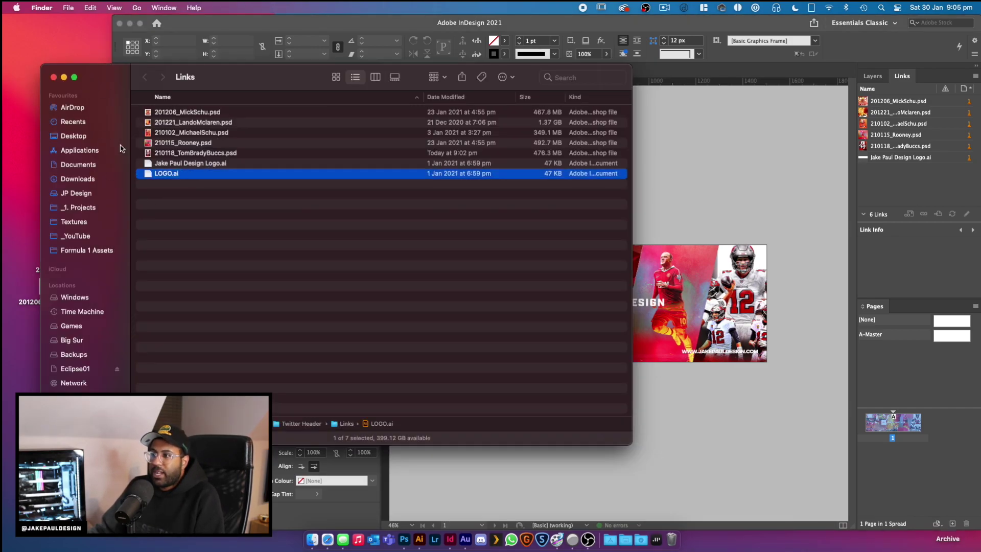
{"action": "left_click", "coordinate": [81, 136]}
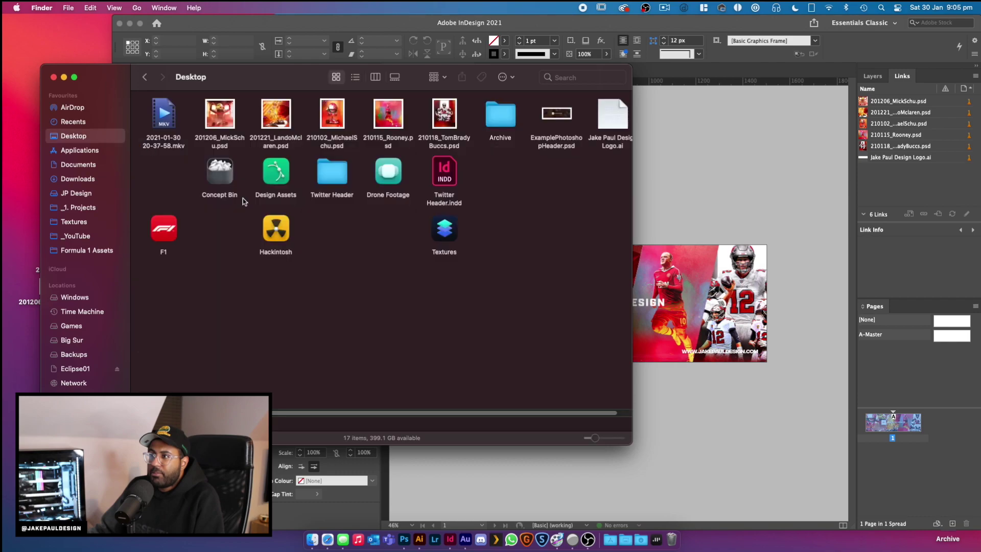
- Return to the package's Links folder and move Jake Paul Design Logo.ai to the Bin
{"action": "left_click", "coordinate": [145, 80]}
{"action": "left_click", "coordinate": [189, 163]}
{"action": "right_click", "coordinate": [190, 164]}
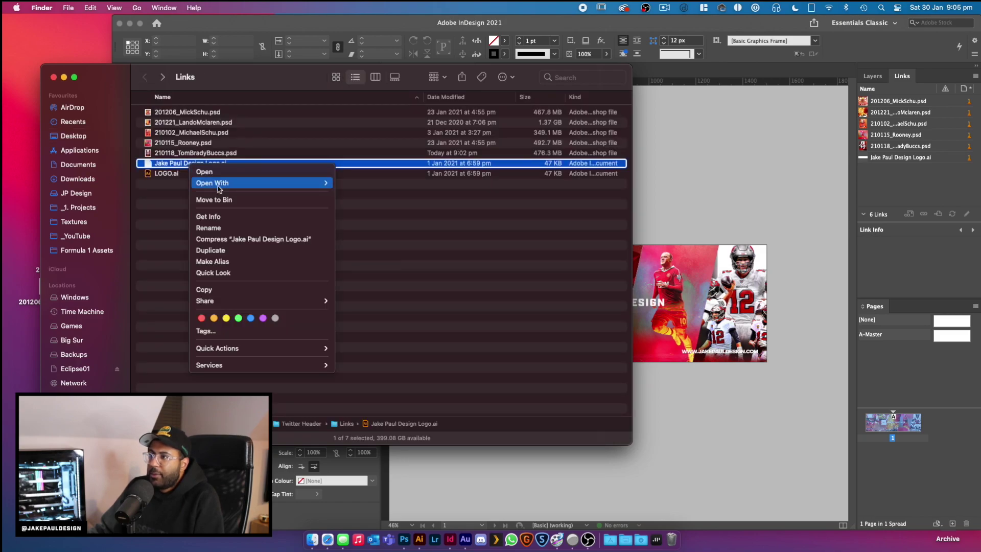
{"action": "left_click", "coordinate": [221, 200]}
- Switch to InDesign, try to relocate the missing Jake Paul Design Logo.ai link by browsing to the Desktop folder, and cancel
{"action": "left_click", "coordinate": [874, 160]}
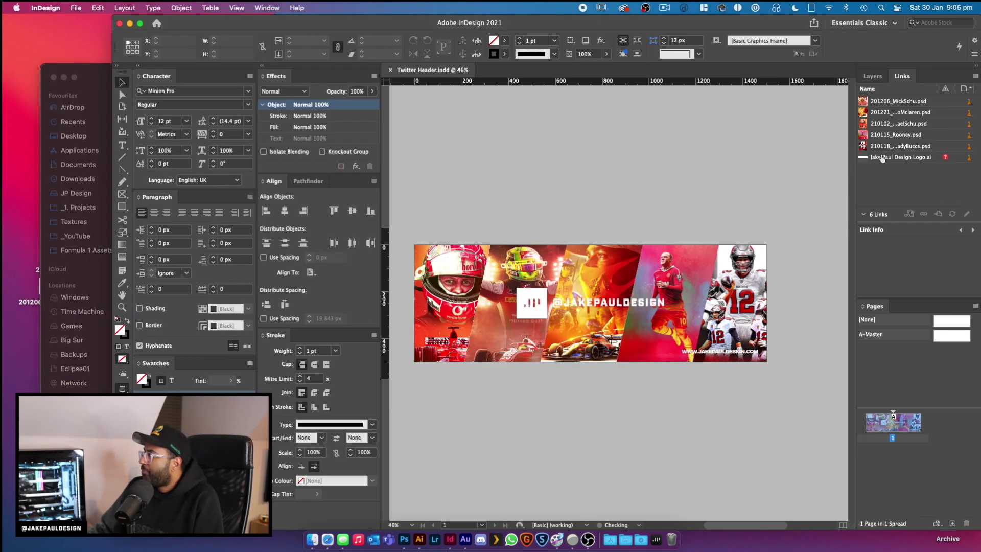
{"action": "double_click", "coordinate": [946, 160]}
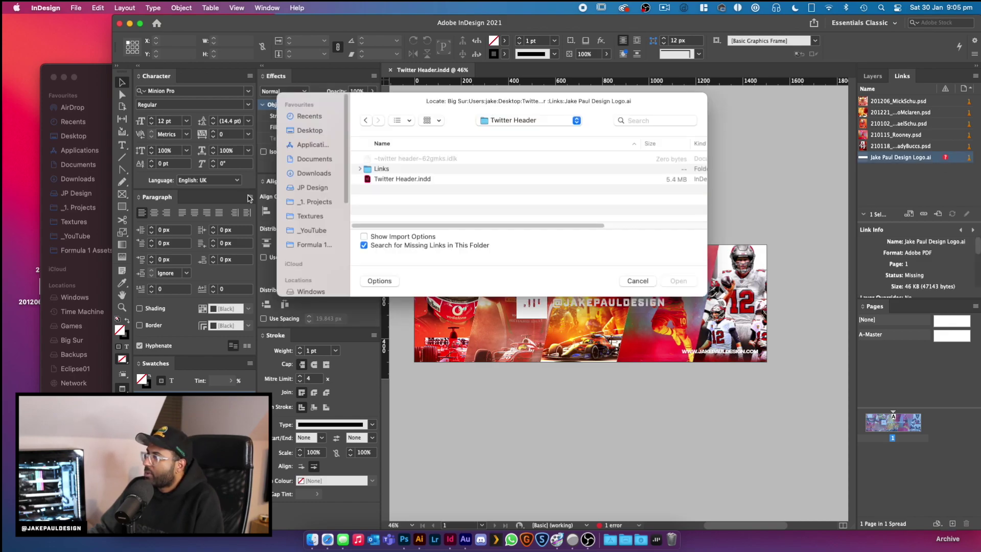
{"action": "left_click", "coordinate": [312, 131]}
{"action": "left_click", "coordinate": [639, 281]}
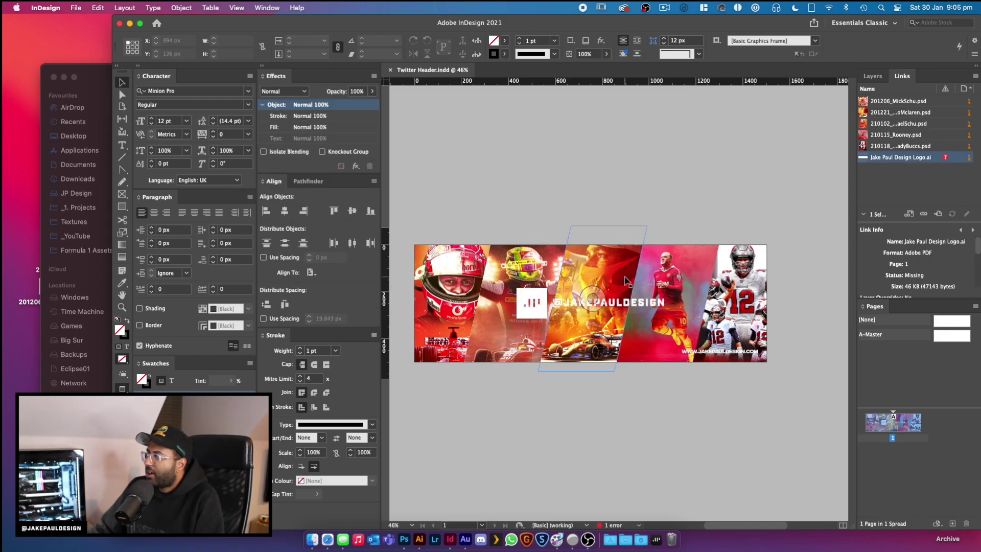
- Undo the logo file's deletion from the Links folder in Finder, and reselect its link in InDesign
{"action": "left_click", "coordinate": [85, 77]}
{"action": "left_click", "coordinate": [253, 223]}
{"action": "key", "text": "super+z"}
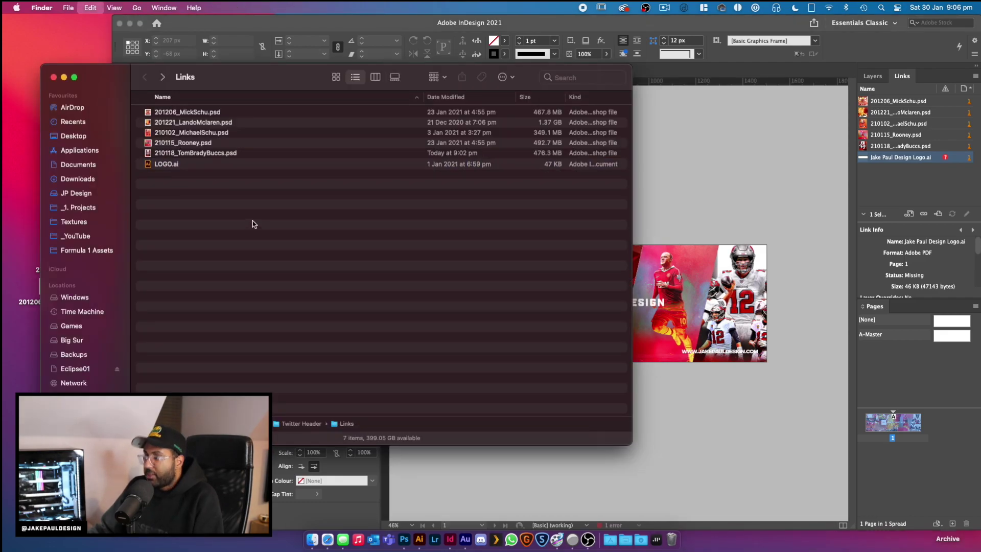
{"action": "left_click", "coordinate": [892, 157]}
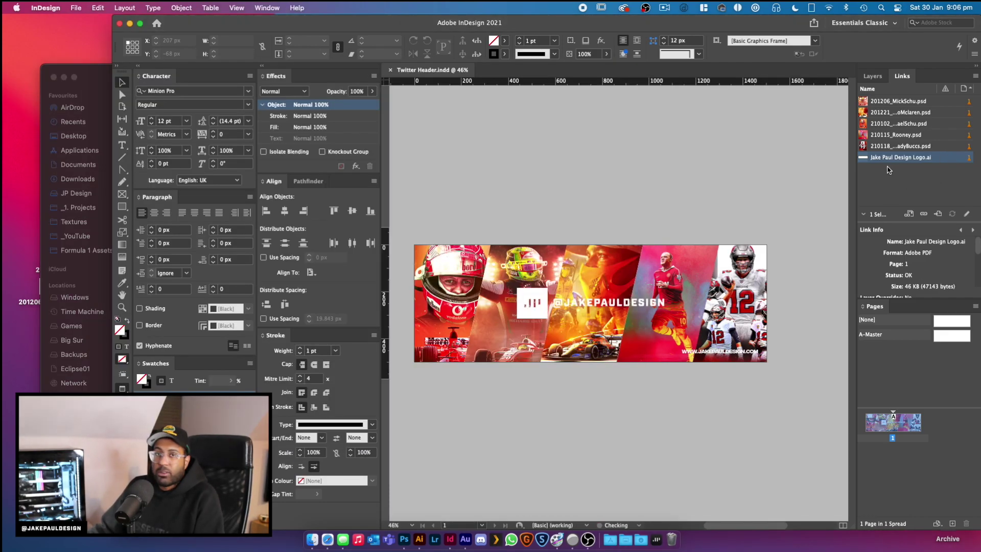
- Export the header in PNG format as Twitter Header into the Twitter Header folder, continuing to the export options
{"action": "left_click_drag", "start_coordinate": [529, 411], "coordinate": [554, 409]}
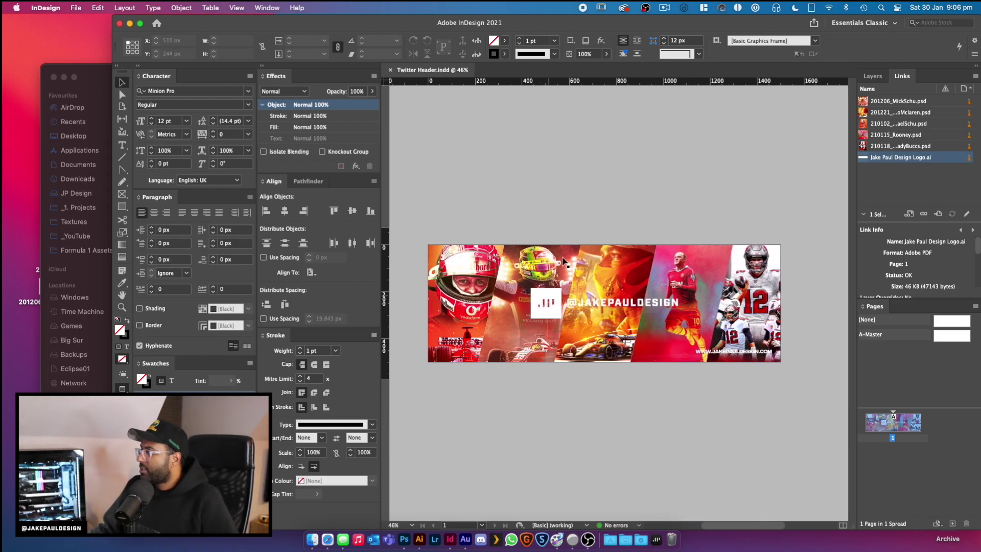
{"action": "left_click", "coordinate": [46, 7]}
{"action": "mouse_move", "coordinate": [76, 8]}
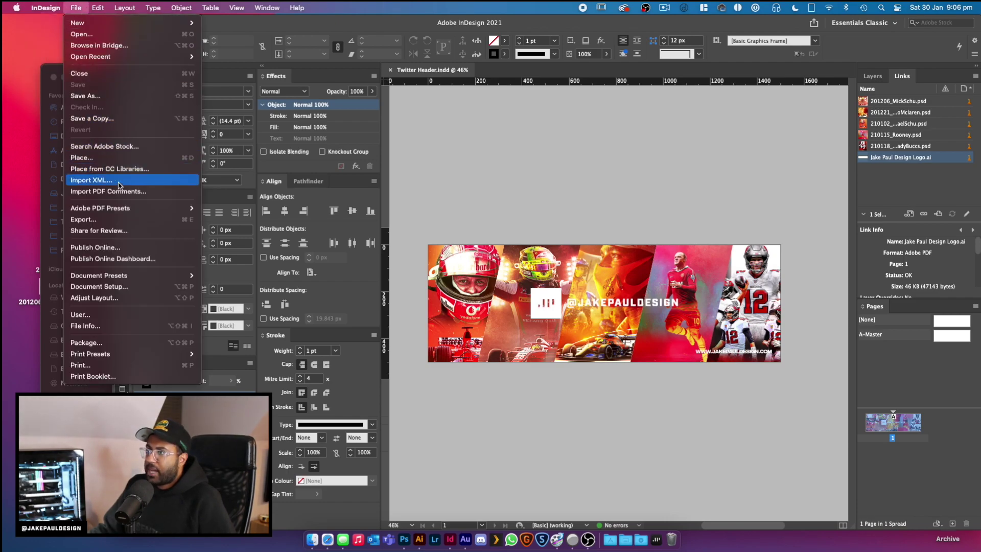
{"action": "left_click", "coordinate": [190, 220]}
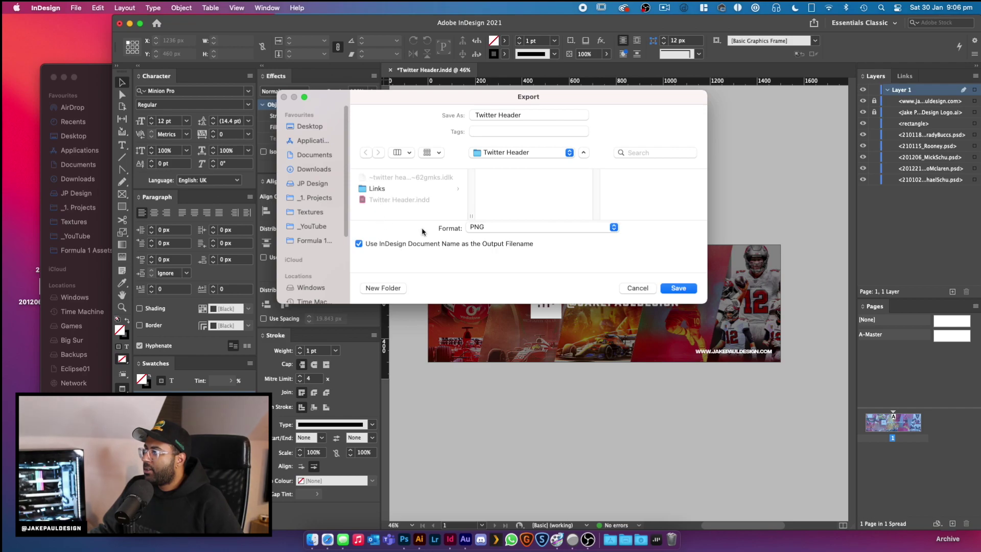
{"action": "left_click", "coordinate": [520, 233]}
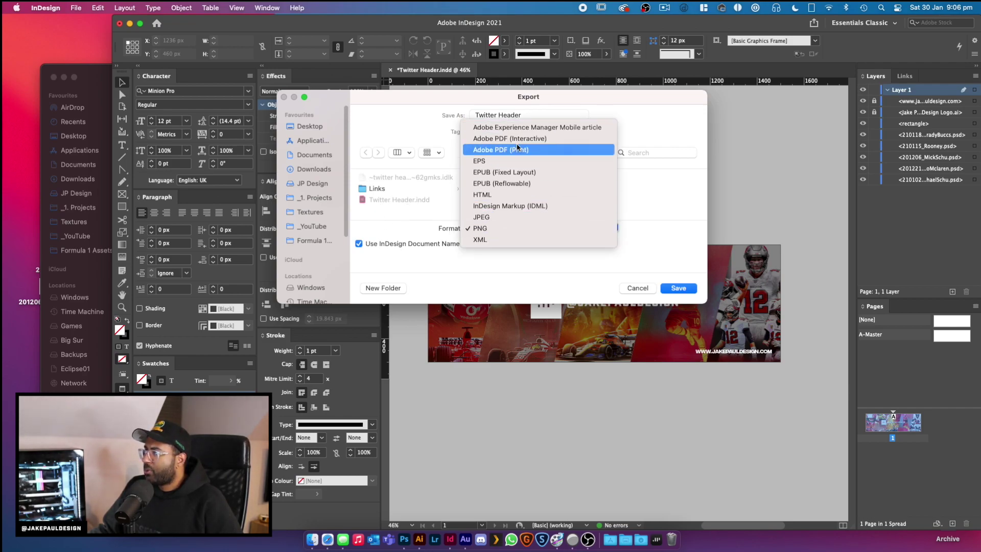
{"action": "left_click", "coordinate": [489, 227]}
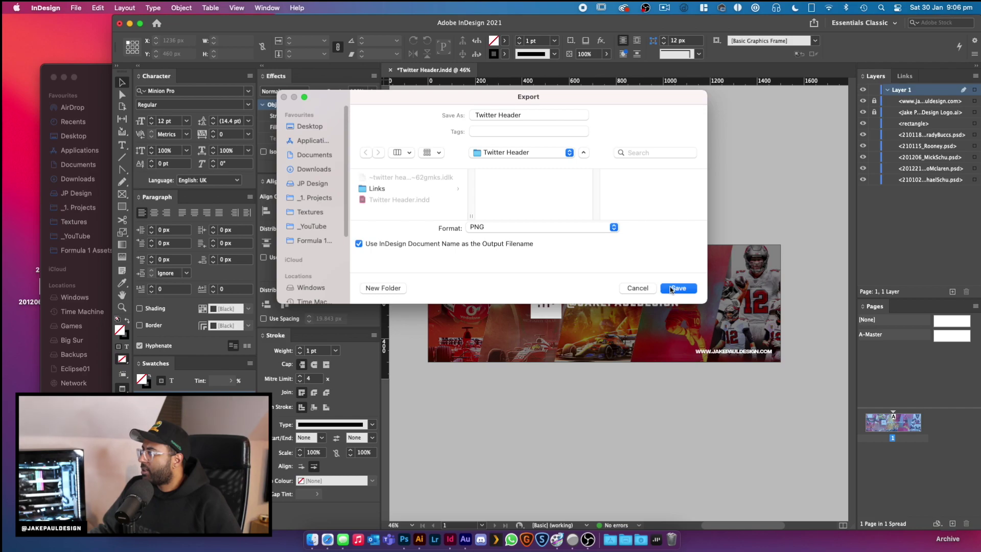
{"action": "left_click", "coordinate": [679, 287]}
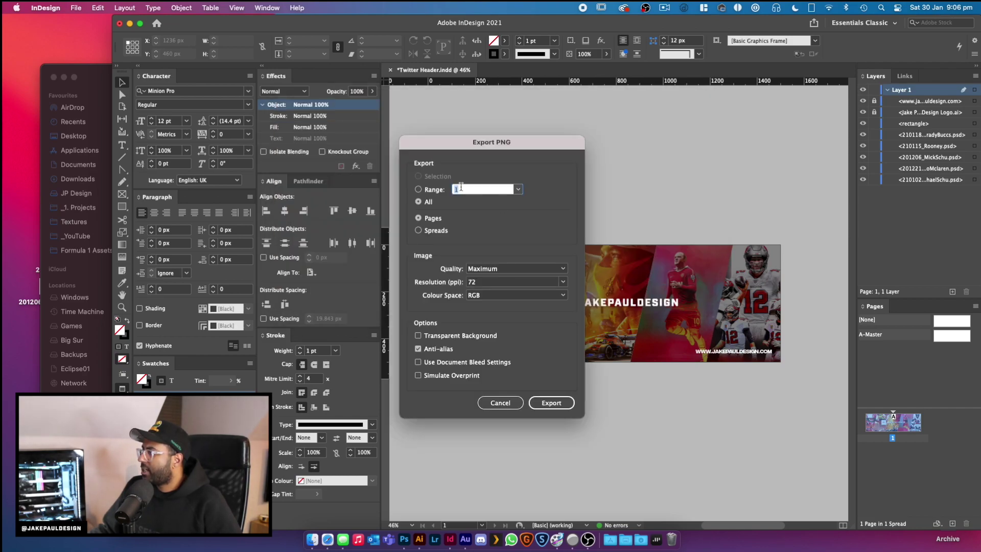
- Export the PNG with page range 1, Pages, Maximum quality and 72 ppi resolution
{"action": "left_click", "coordinate": [432, 191]}
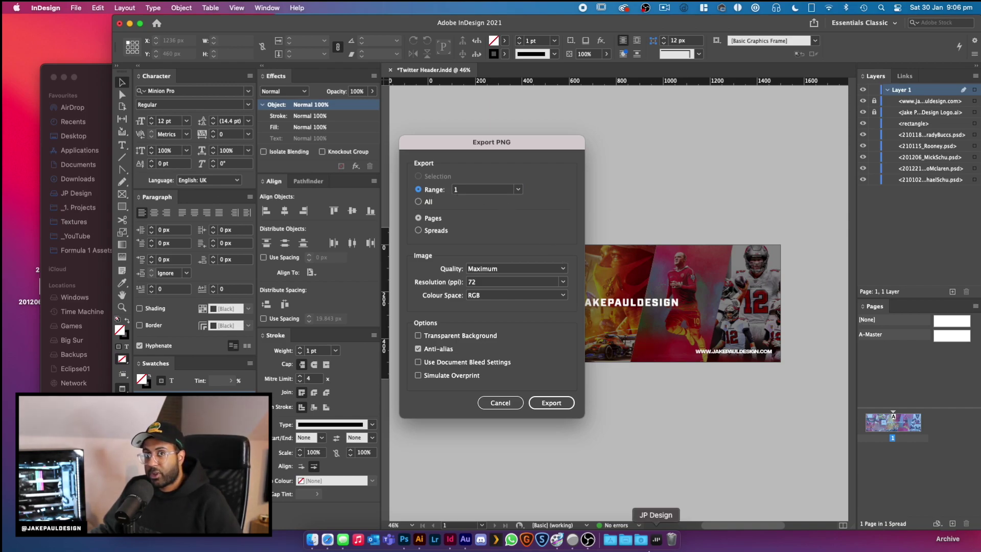
{"action": "left_click", "coordinate": [459, 190]}
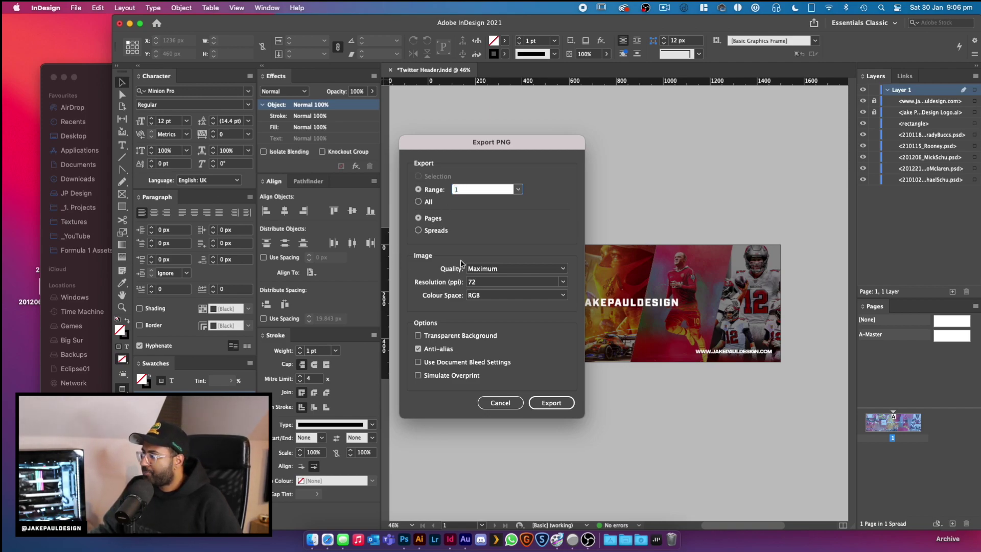
{"action": "left_click", "coordinate": [432, 217]}
{"action": "left_click", "coordinate": [496, 270]}
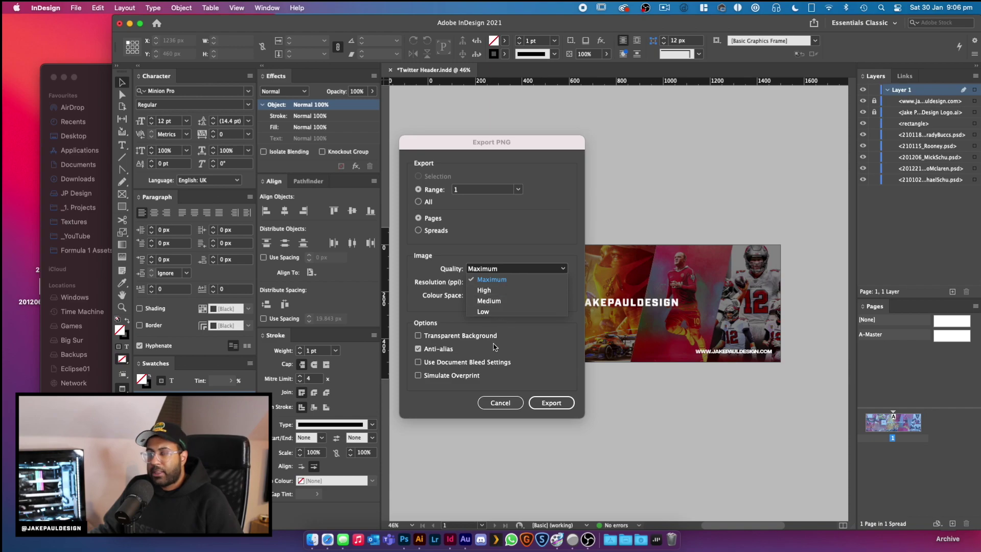
{"action": "left_click", "coordinate": [500, 280]}
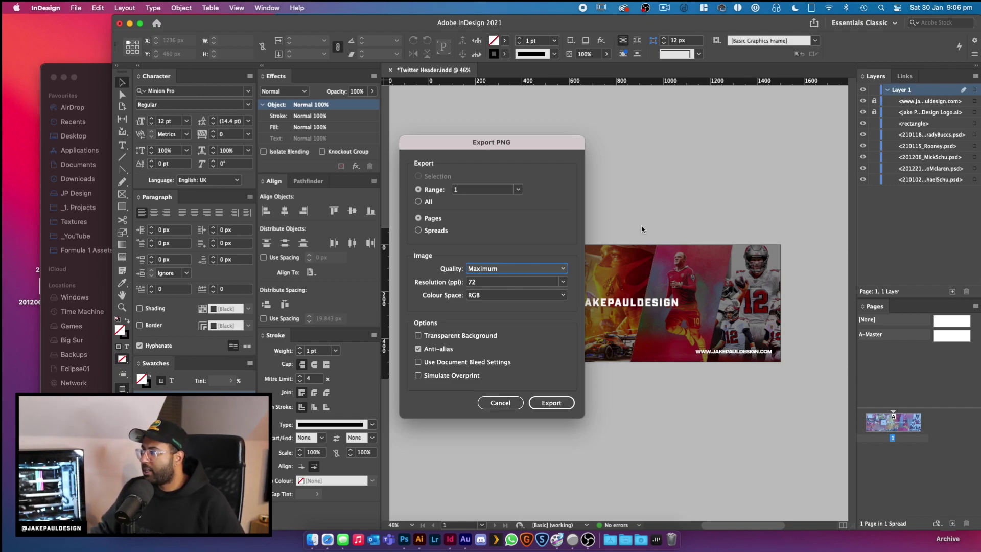
{"action": "left_click", "coordinate": [524, 281]}
{"action": "left_click", "coordinate": [563, 282]}
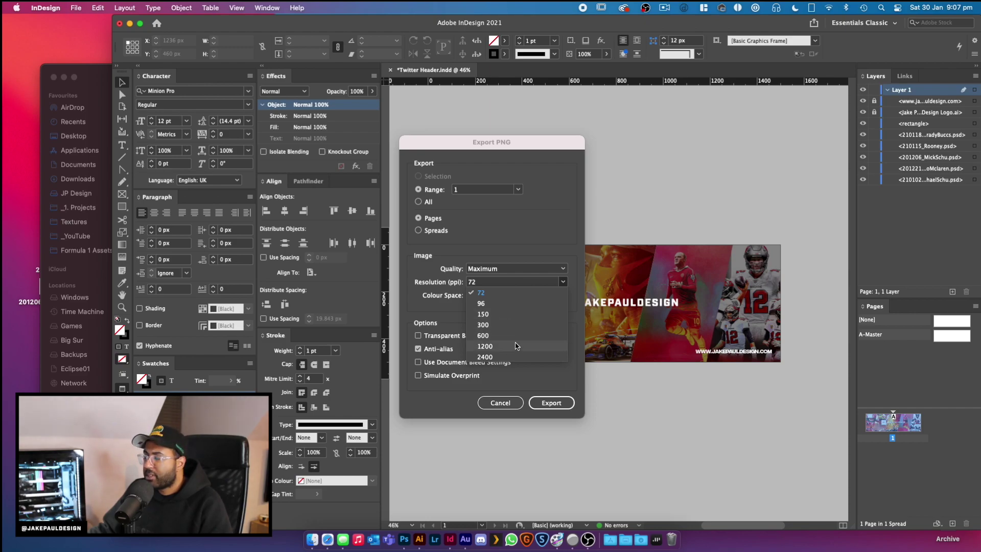
{"action": "left_click", "coordinate": [481, 293]}
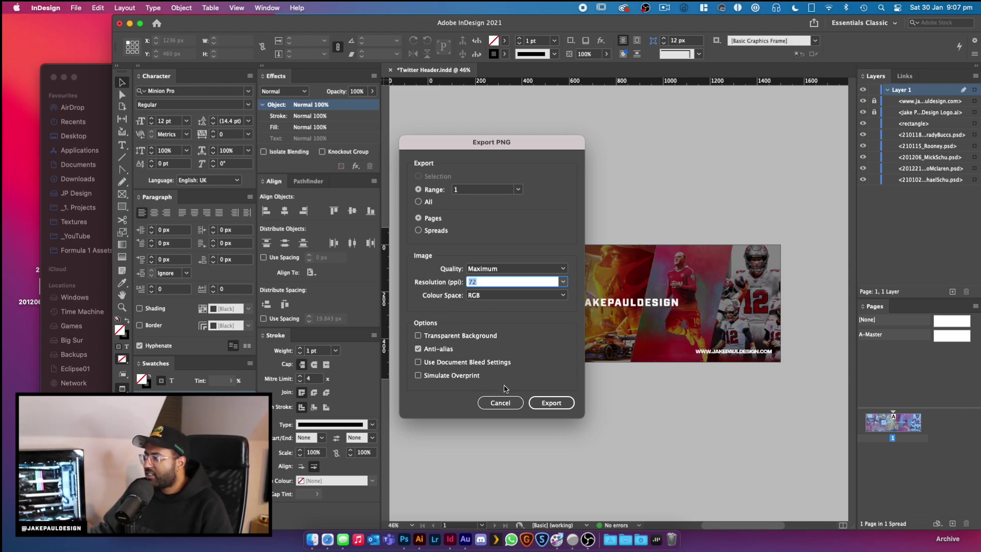
{"action": "left_click", "coordinate": [556, 403]}
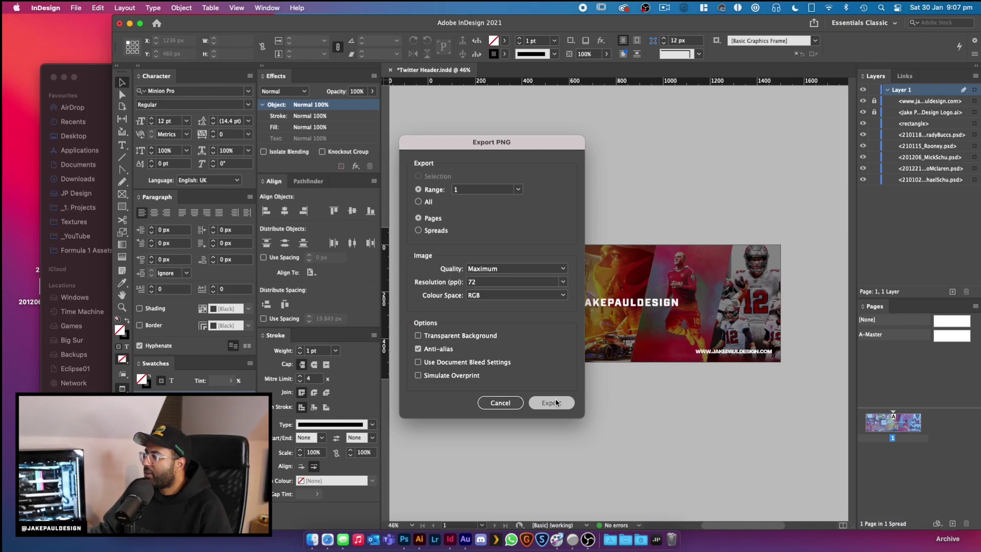